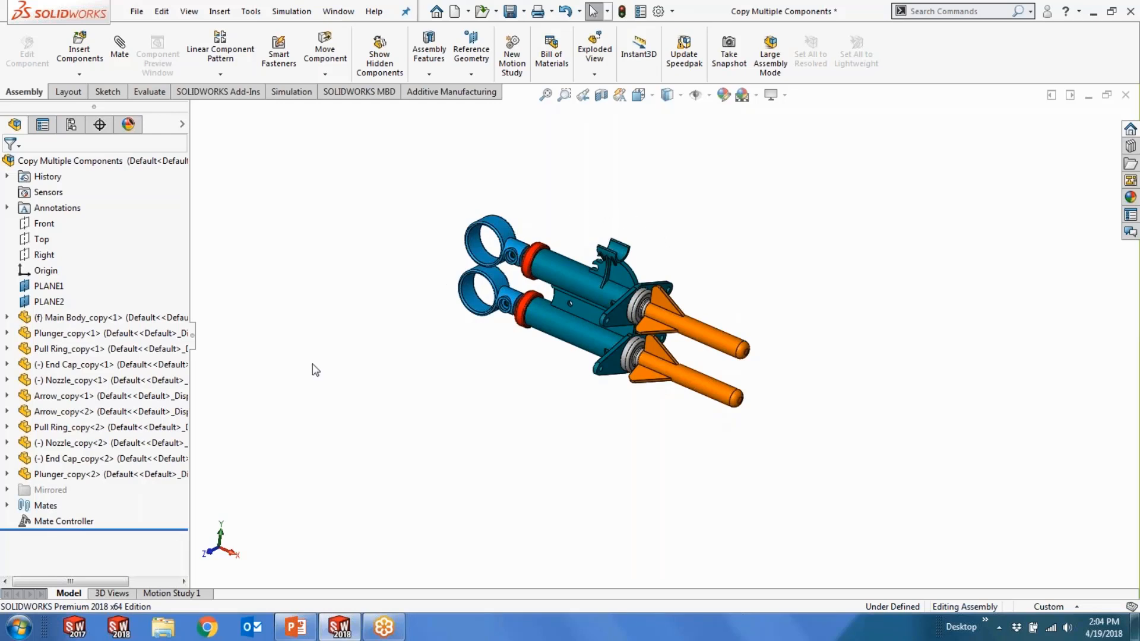
Check the mates listed in the assembly's Mates folder, then open the Mate Controller feature for editing.
mouse_move(74, 530)
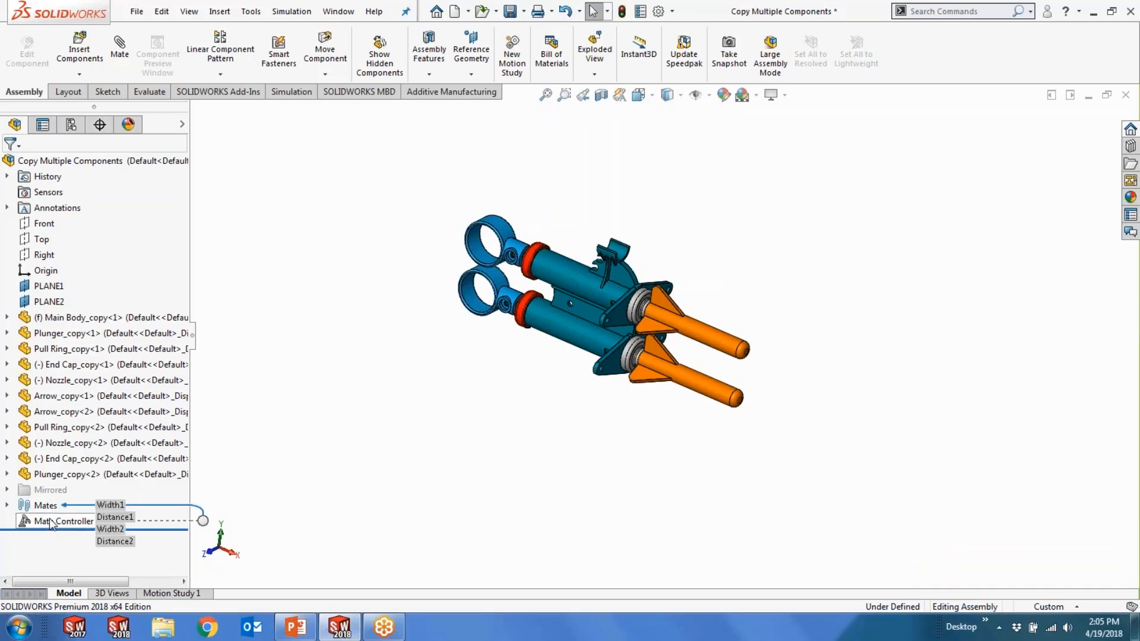
left_click(7, 505)
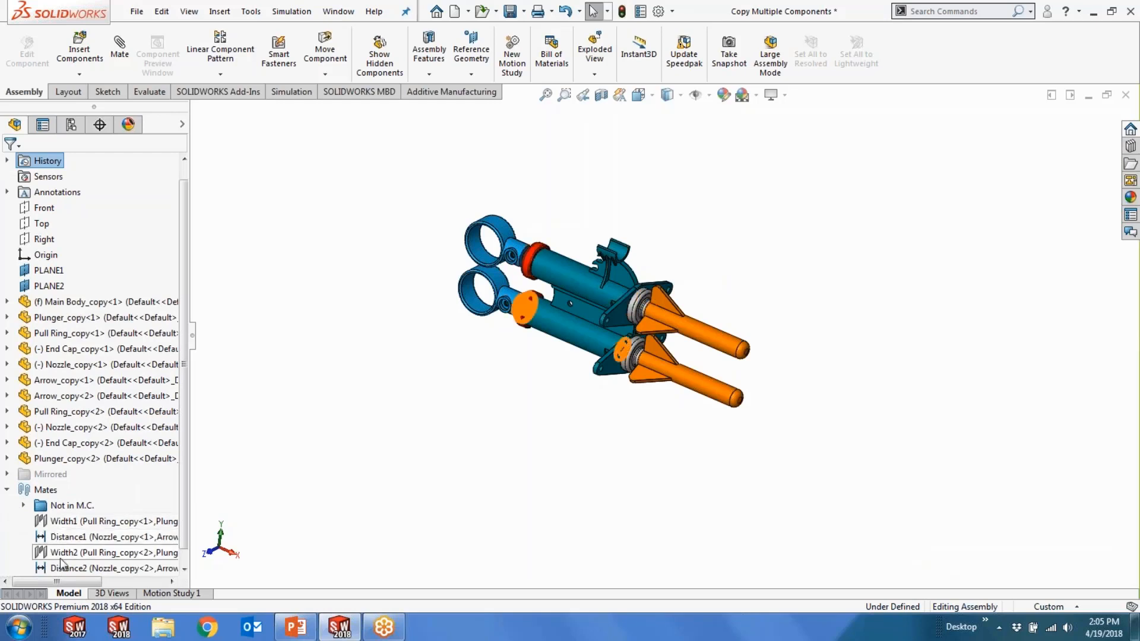
left_click(8, 491)
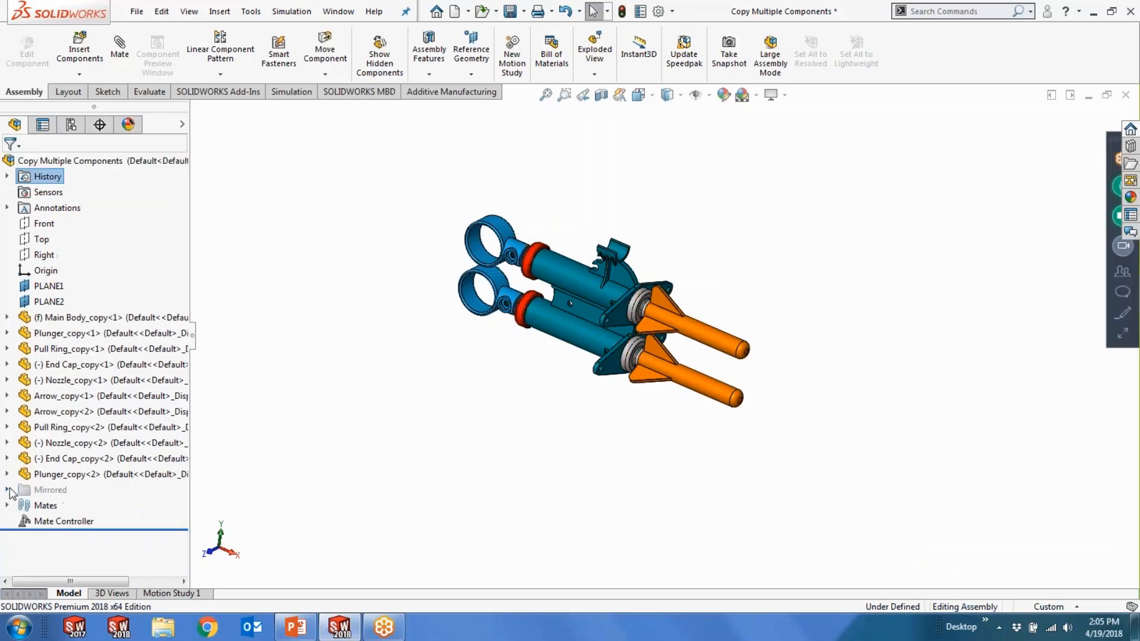
left_click(50, 523)
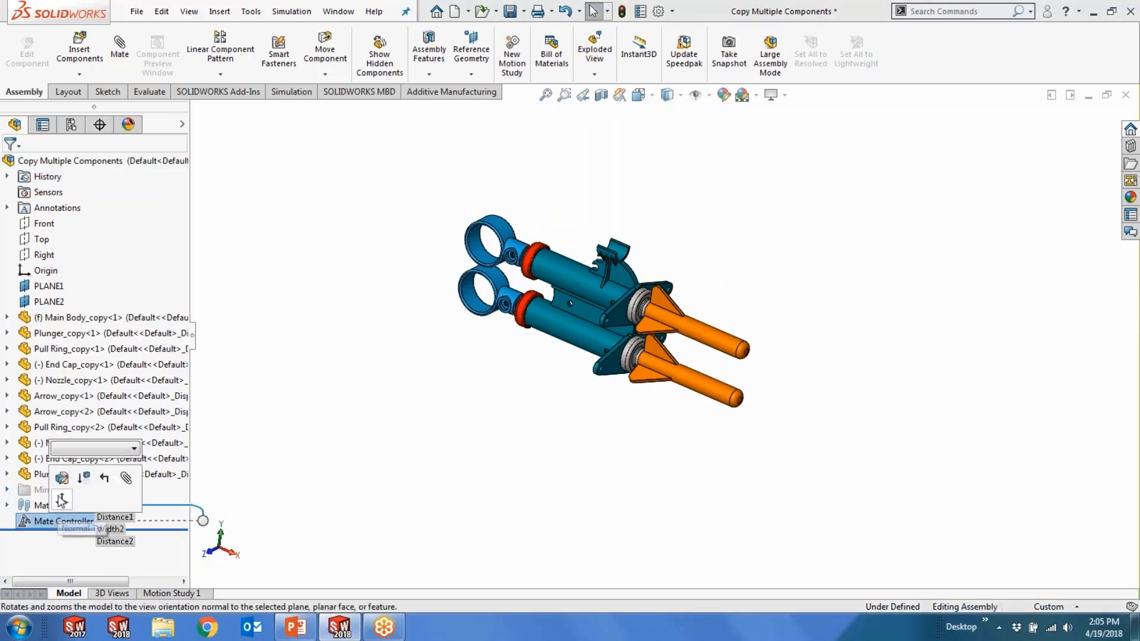
left_click(62, 479)
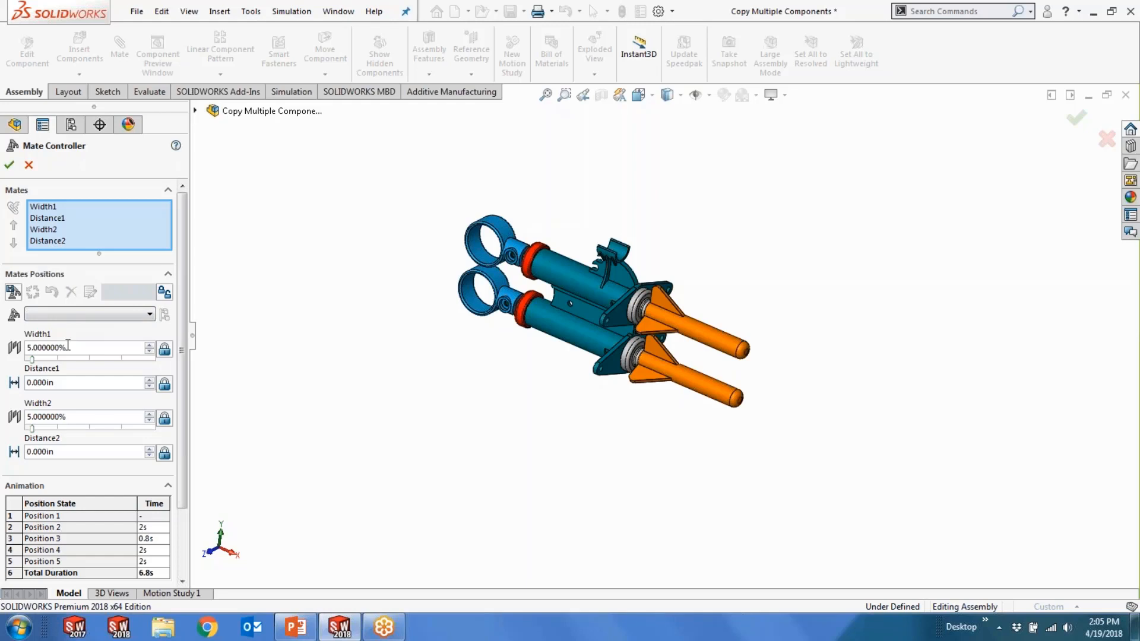
Preview the Mate Controller's saved mate positions one after another, from Position 2 through Position 5.
left_click(68, 315)
left_click(57, 336)
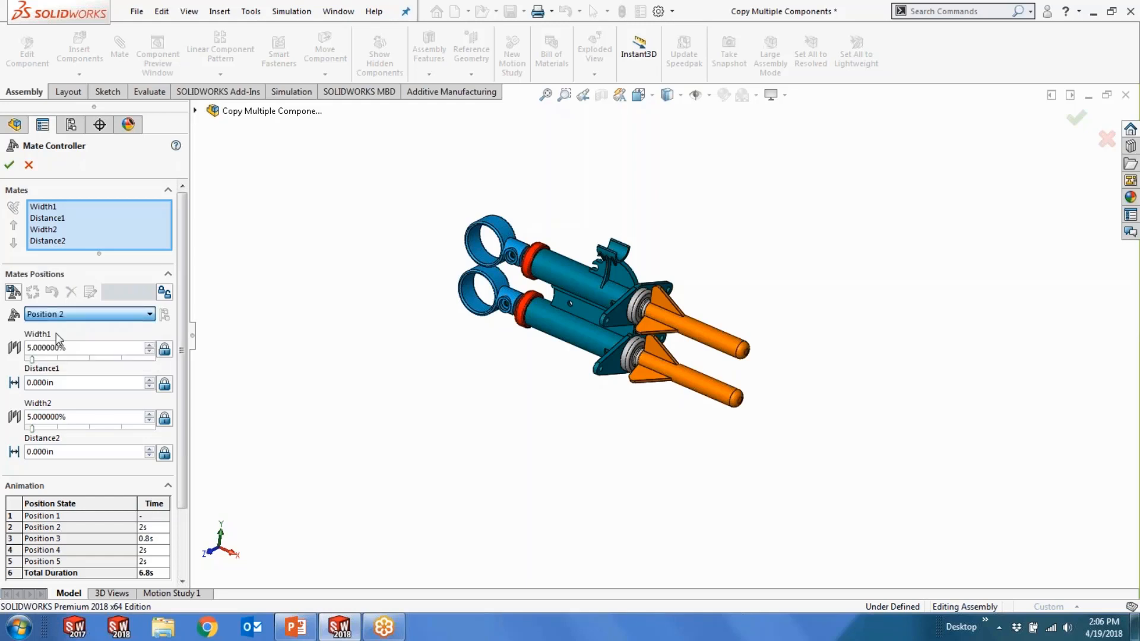
left_click(66, 315)
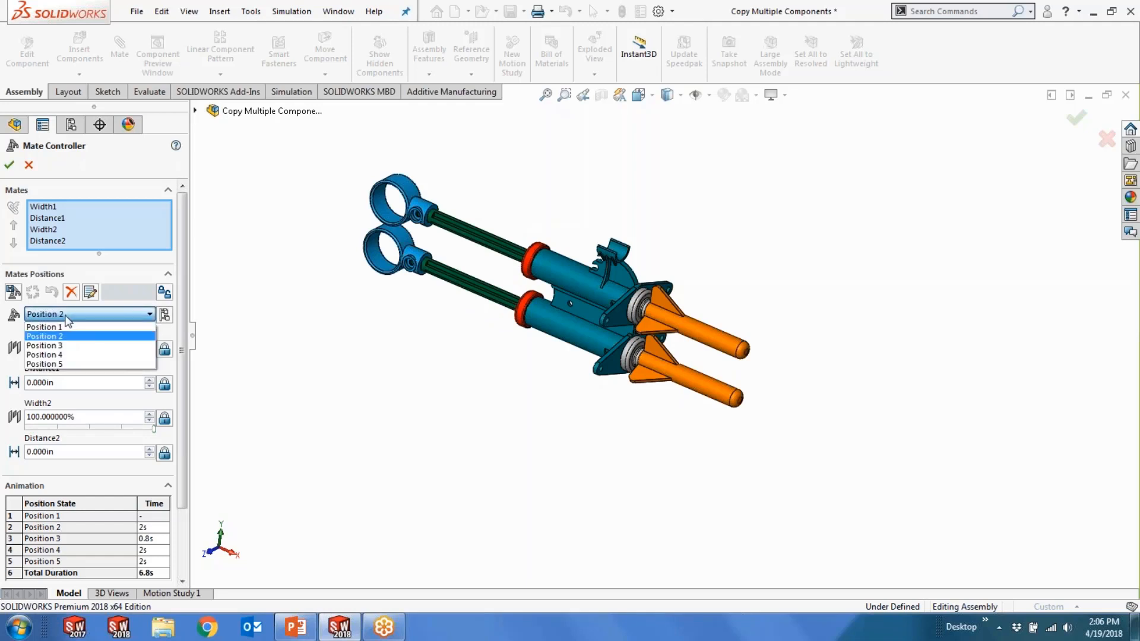
left_click(62, 346)
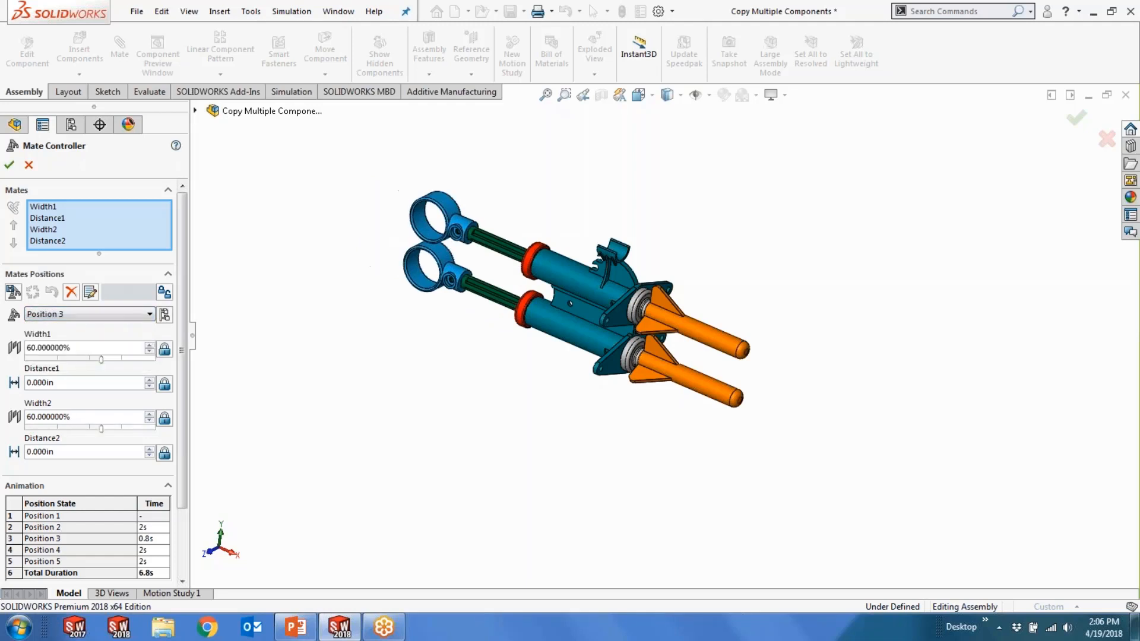
left_click(133, 316)
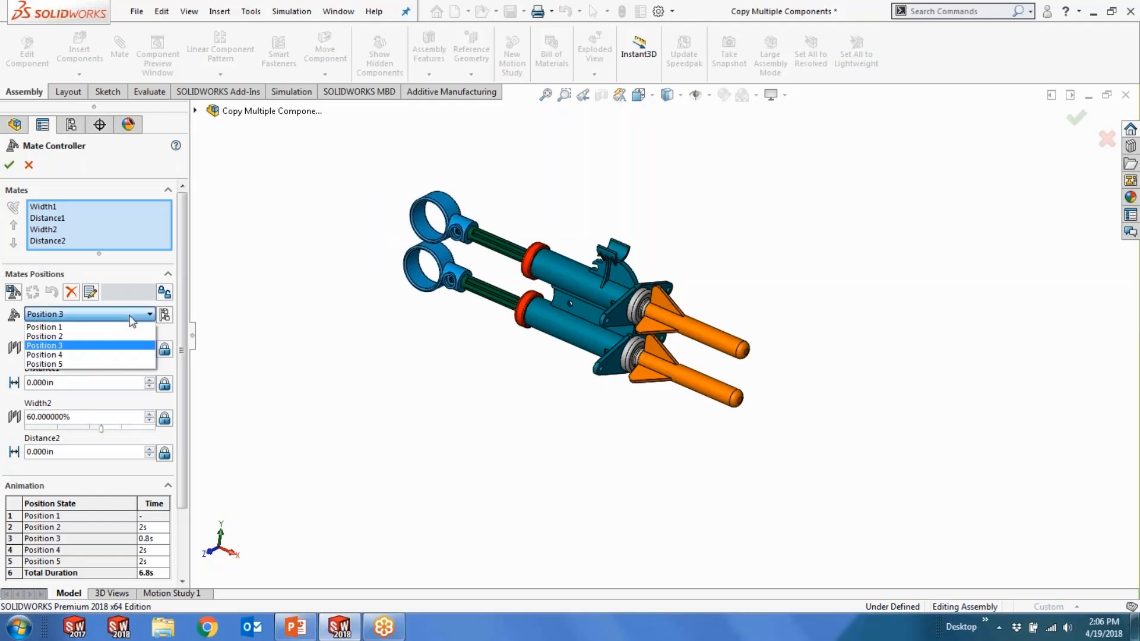
left_click(91, 355)
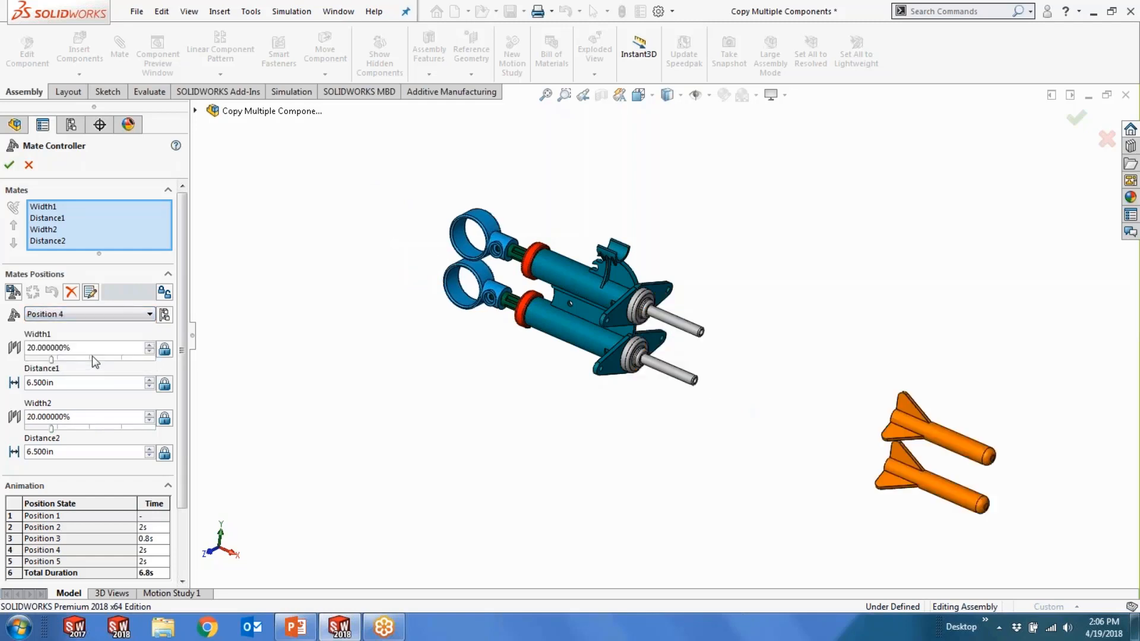
left_click(101, 315)
left_click(111, 364)
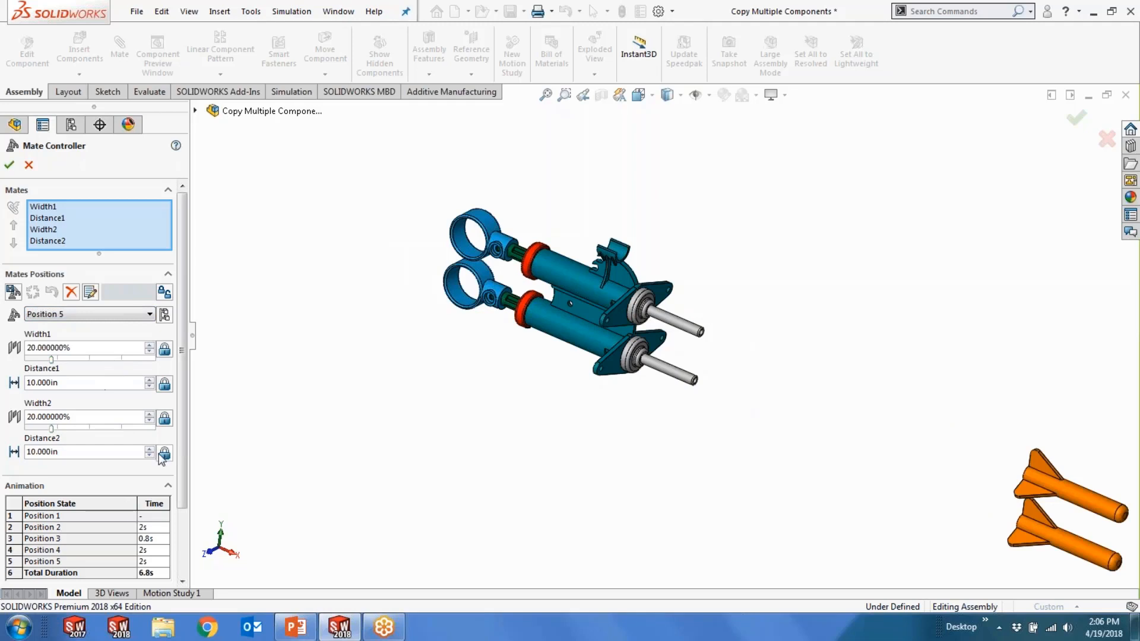
Calculate the Mate Controller animation across all positions, then exit the feature without applying changes.
scroll(121, 478, "down", 3)
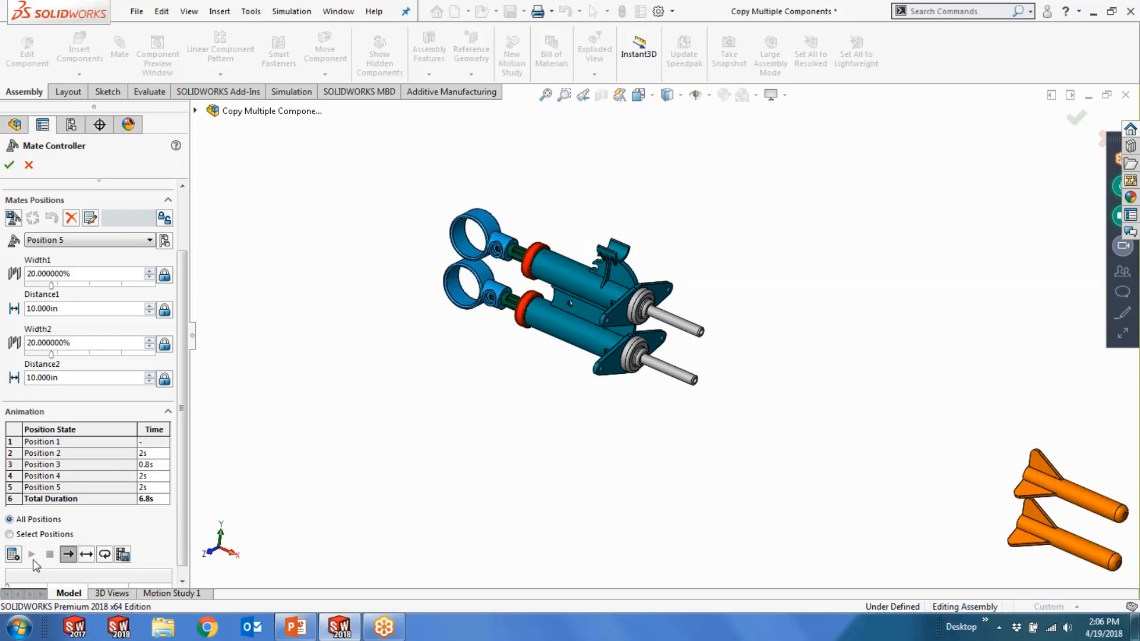
left_click(15, 554)
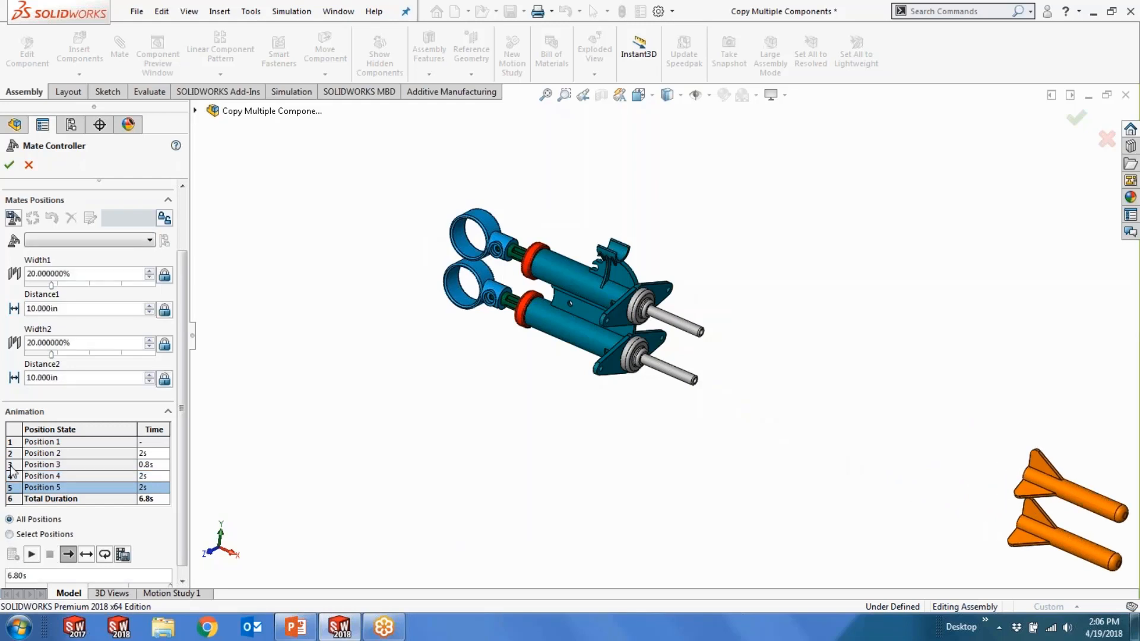
left_click(28, 169)
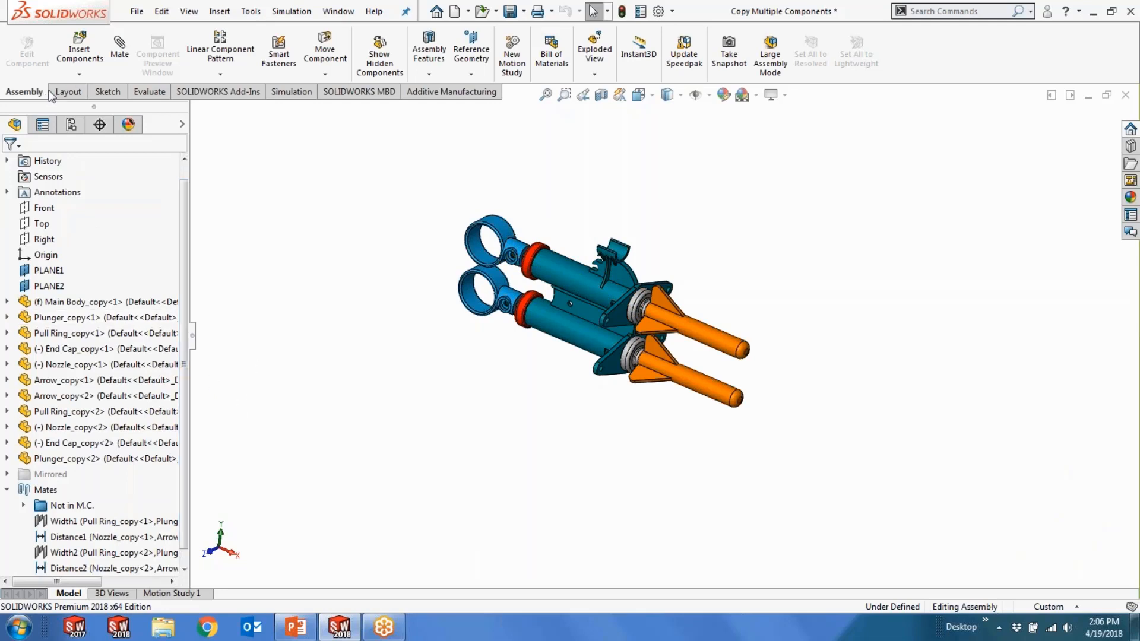
Create a new motion study and view the animation types in the Animation Wizard without generating one.
left_click(514, 76)
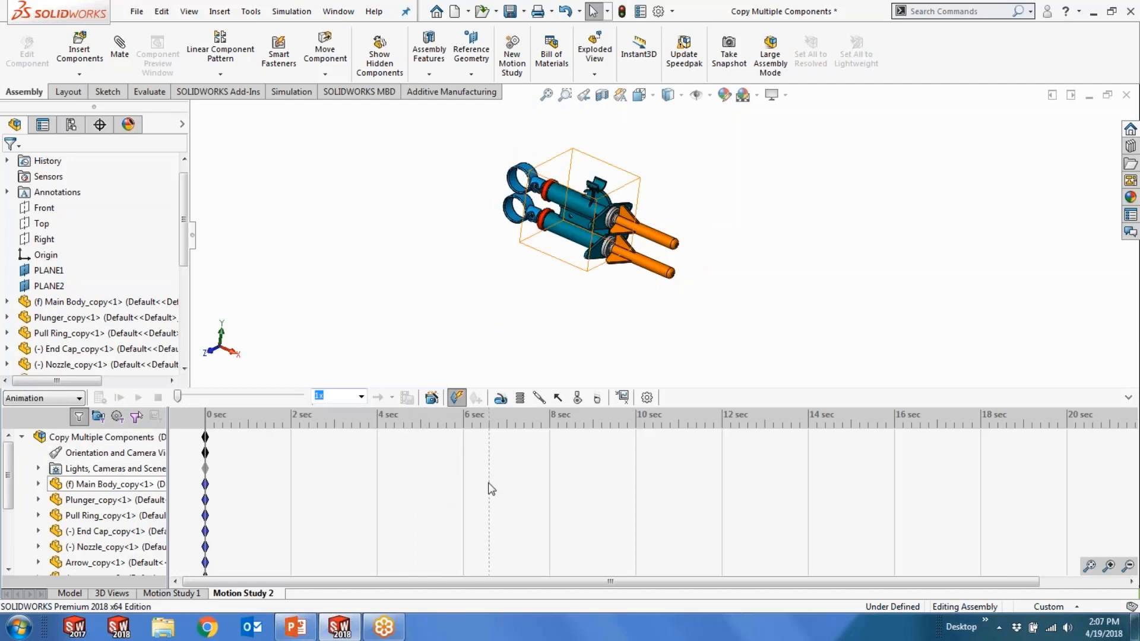
left_click(432, 398)
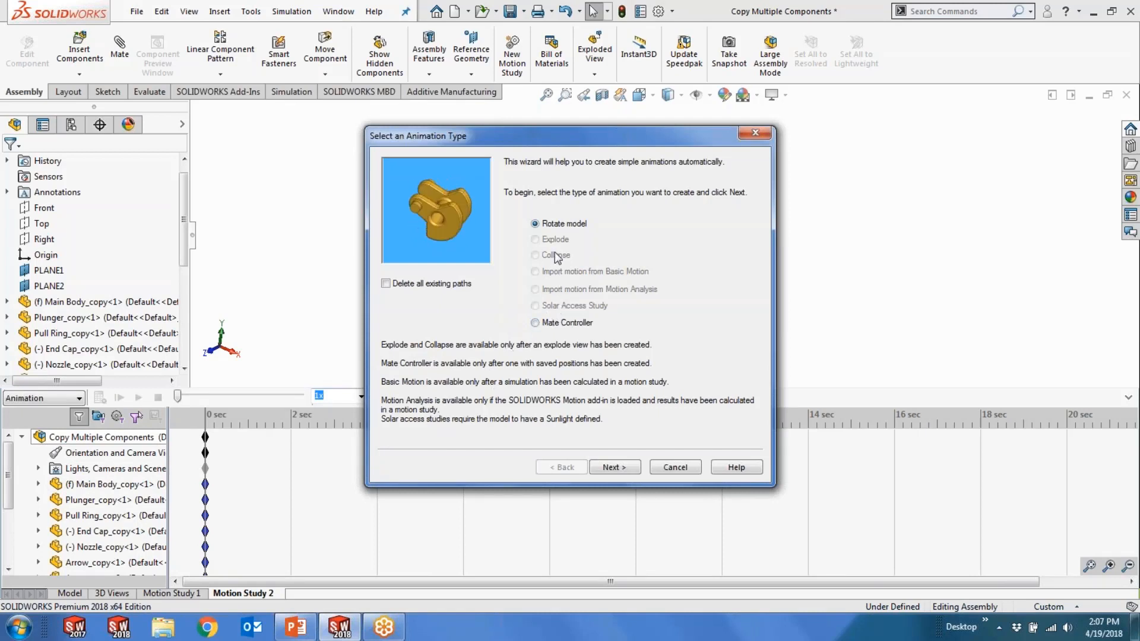
left_click(677, 469)
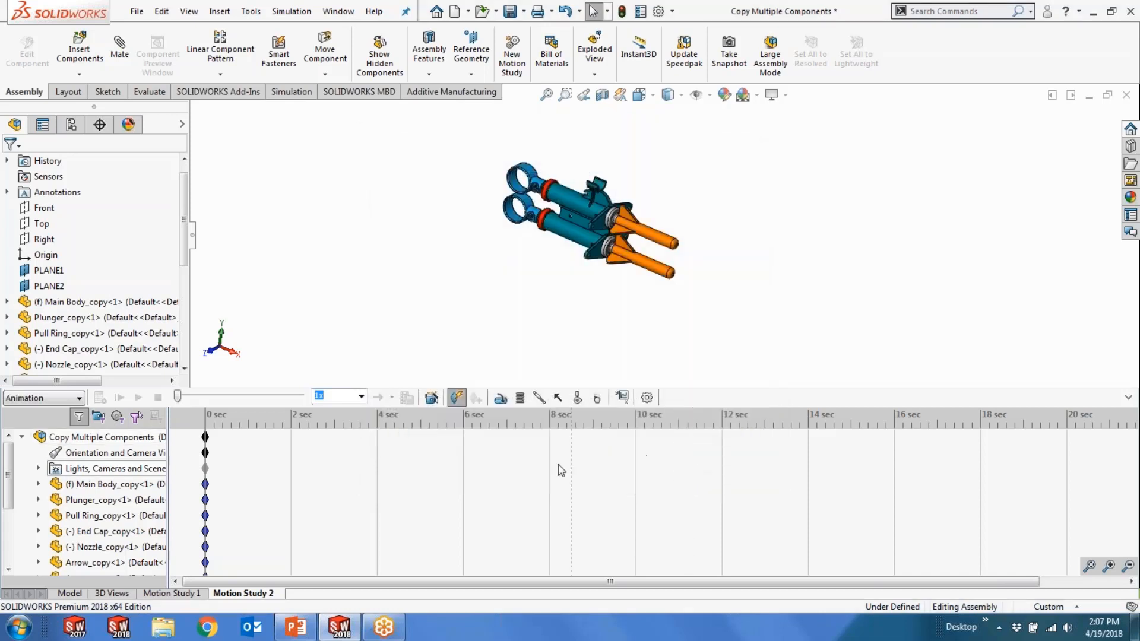
Play the animation in Motion Study 1 and inspect its Orientation and Camera Views keys.
left_click(186, 594)
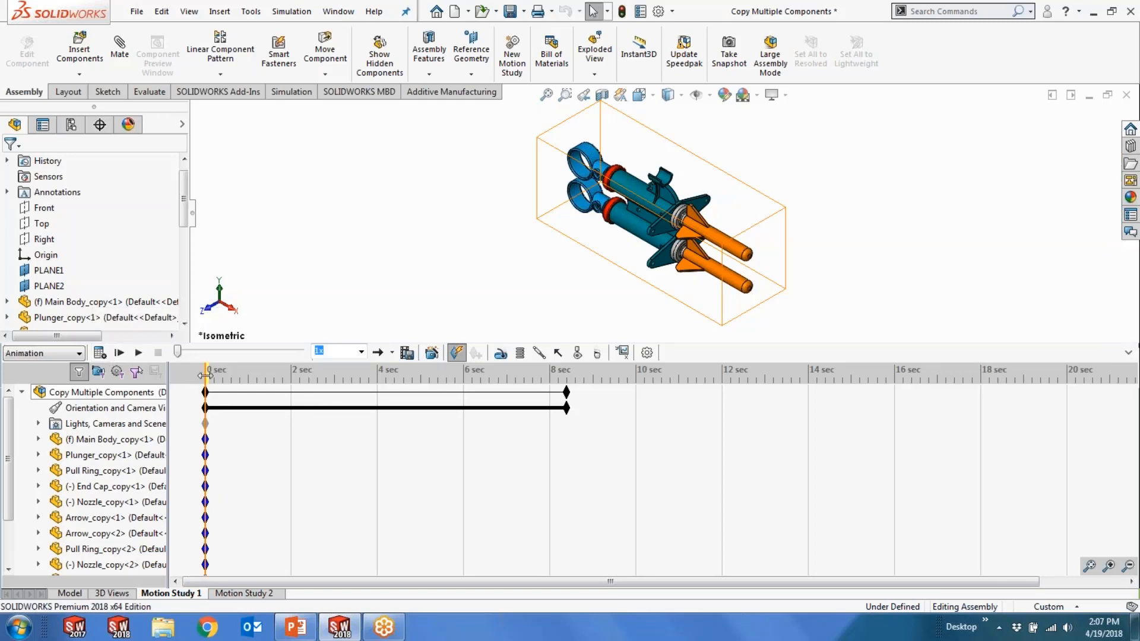
left_click(139, 353)
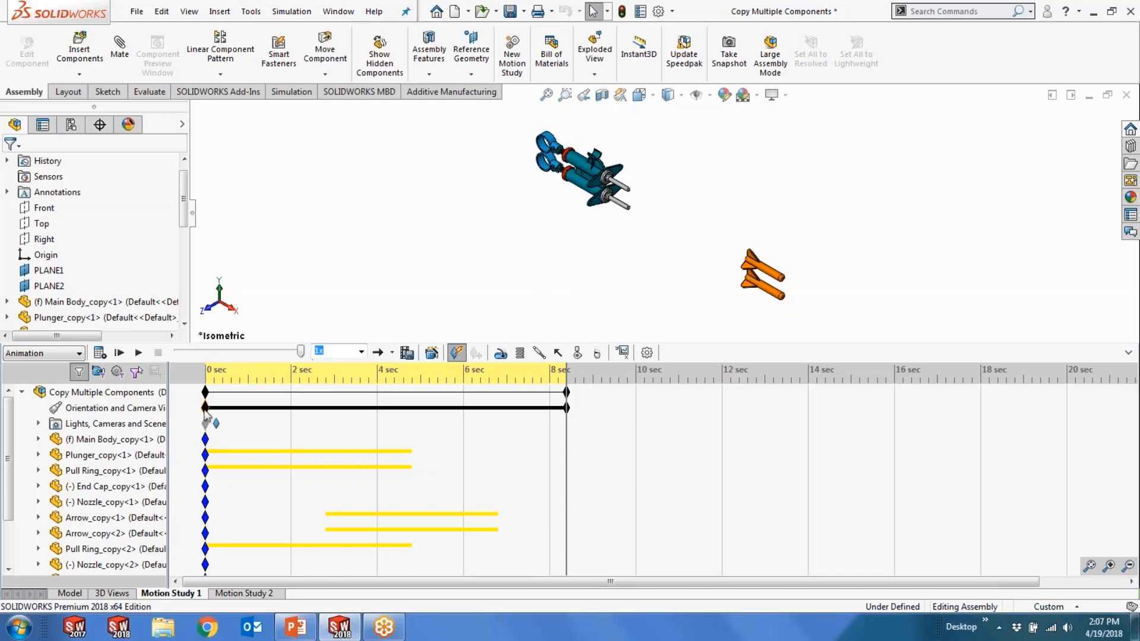
left_click(206, 410)
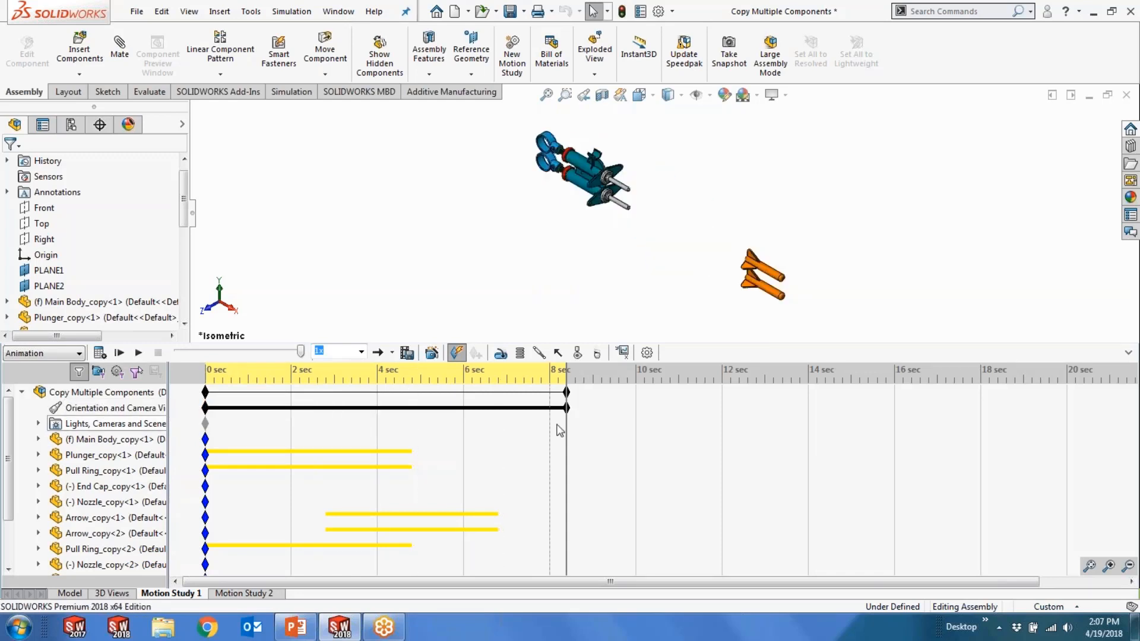
mouse_move(567, 409)
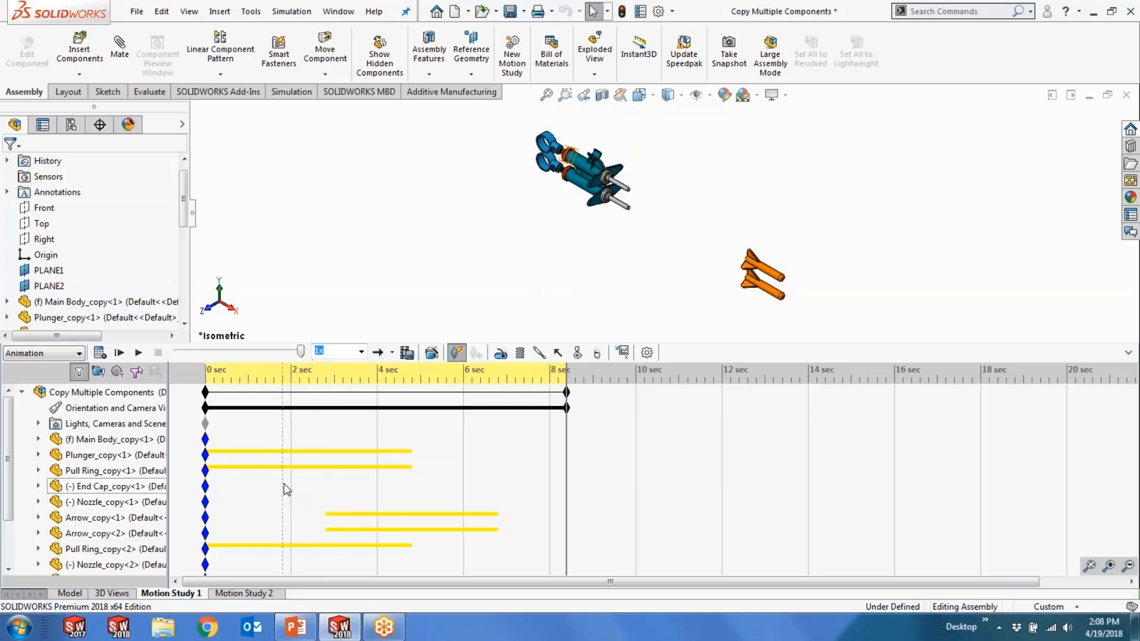
Inspect the timeline entries under Plunger_copy<1> and replay the animation from 0 sec.
left_click(140, 460)
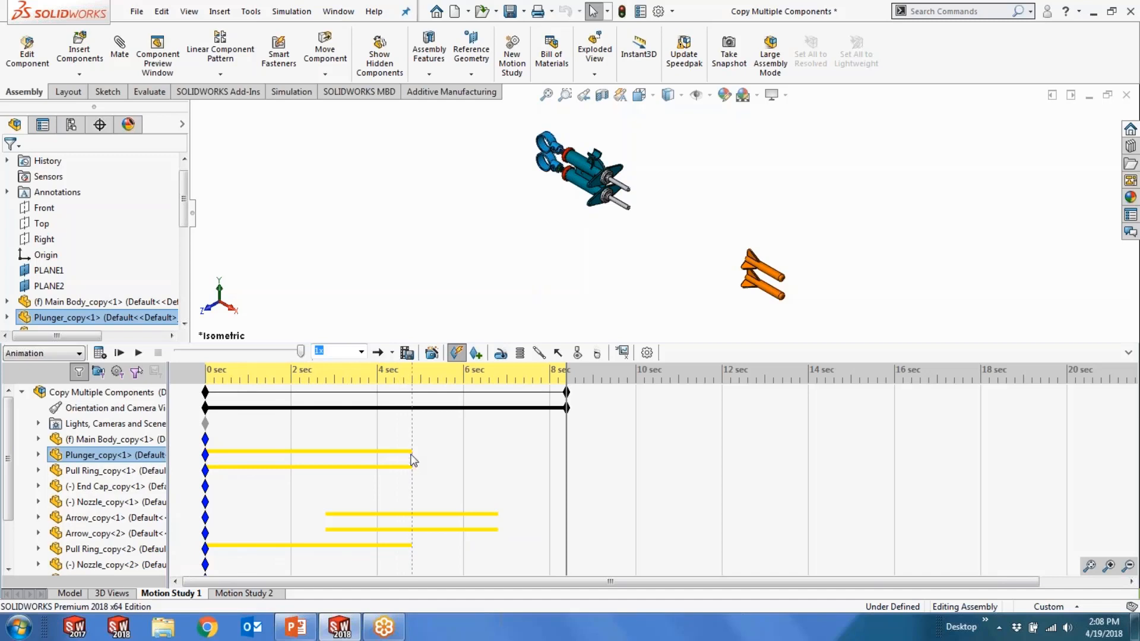
left_click(37, 455)
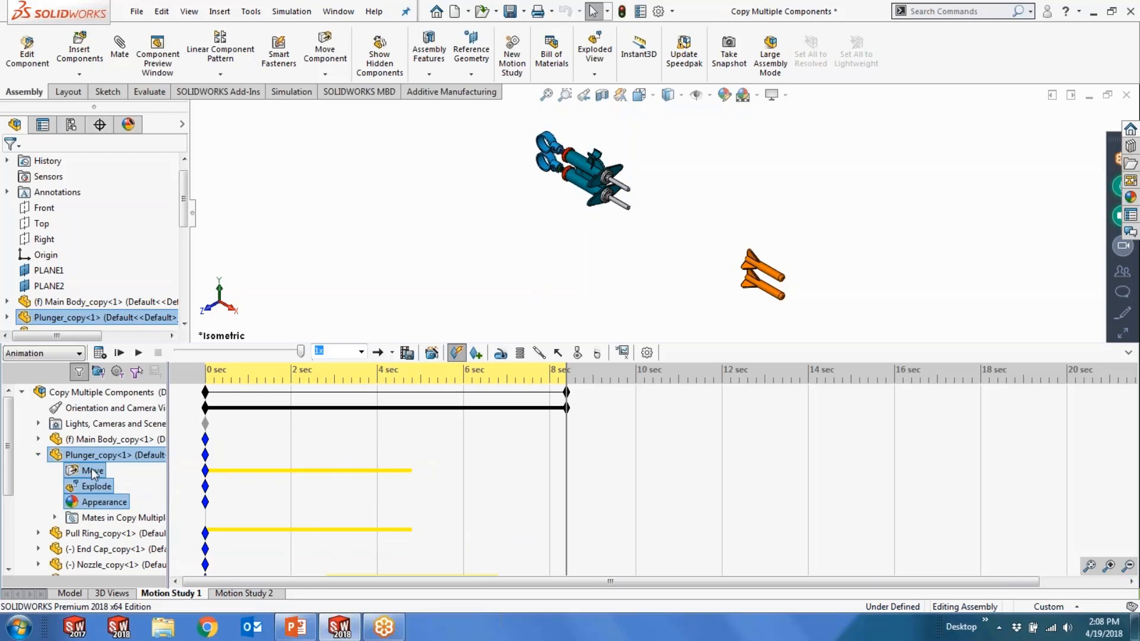
left_click(209, 380)
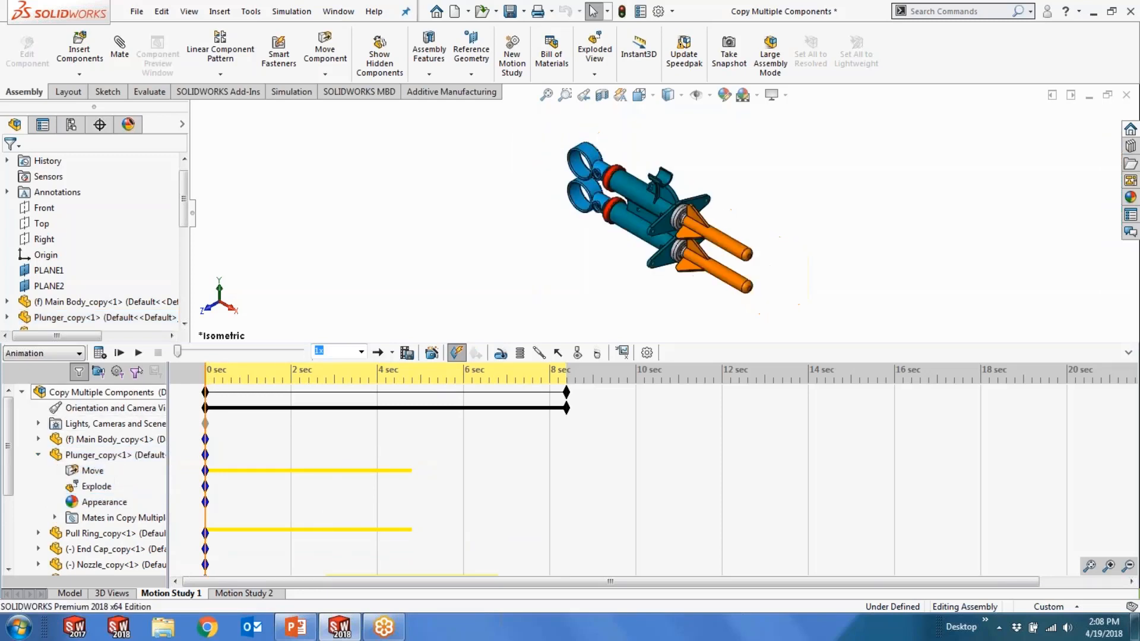
left_click(139, 353)
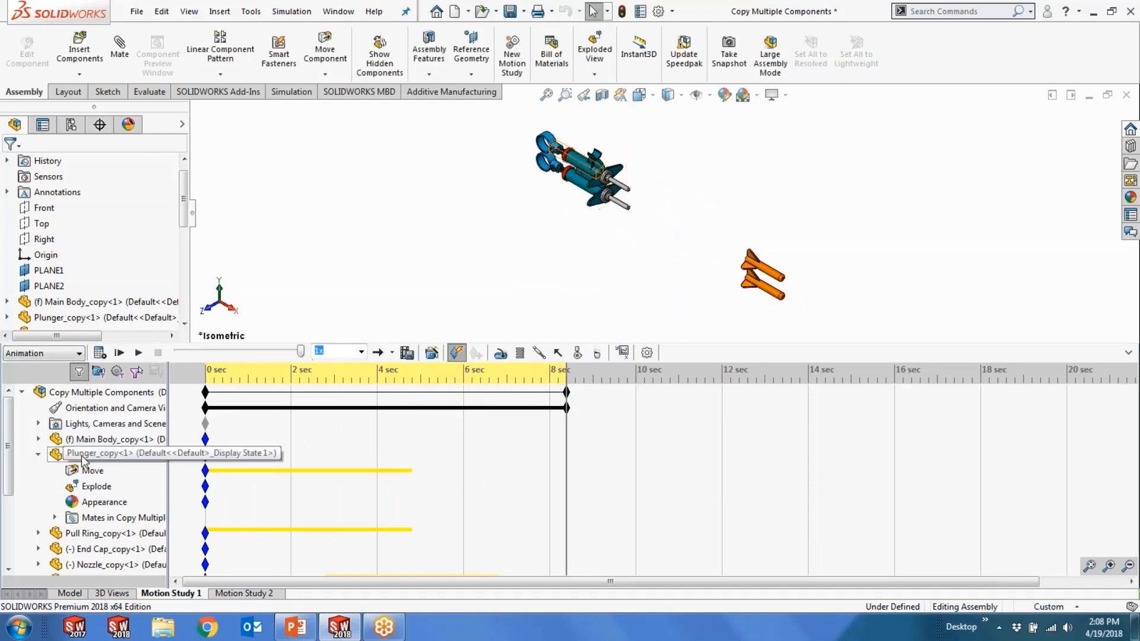
left_click(38, 455)
Examine the keyframes of the Width and Distance mates in the motion study's Mates folder.
left_click_drag(8, 438, 20, 479)
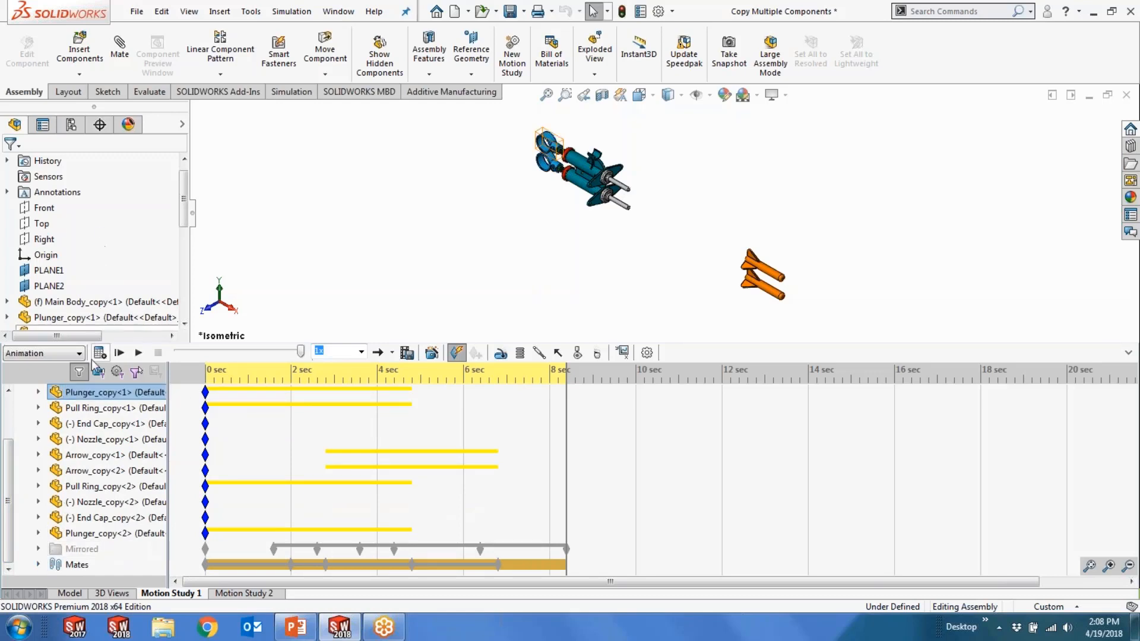
left_click(39, 565)
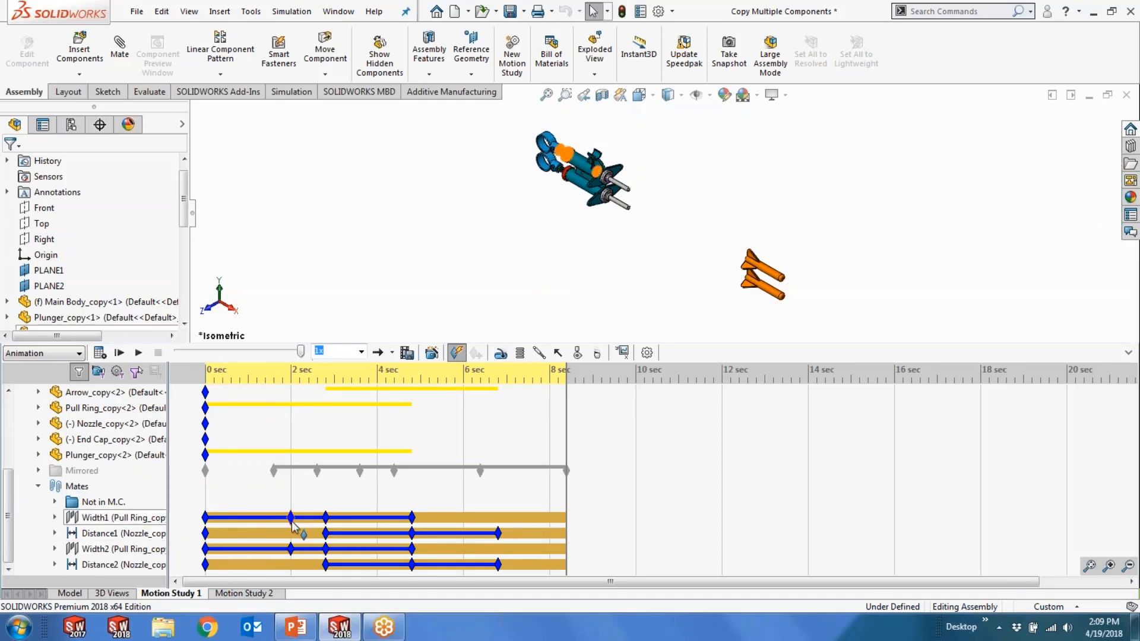
mouse_move(291, 524)
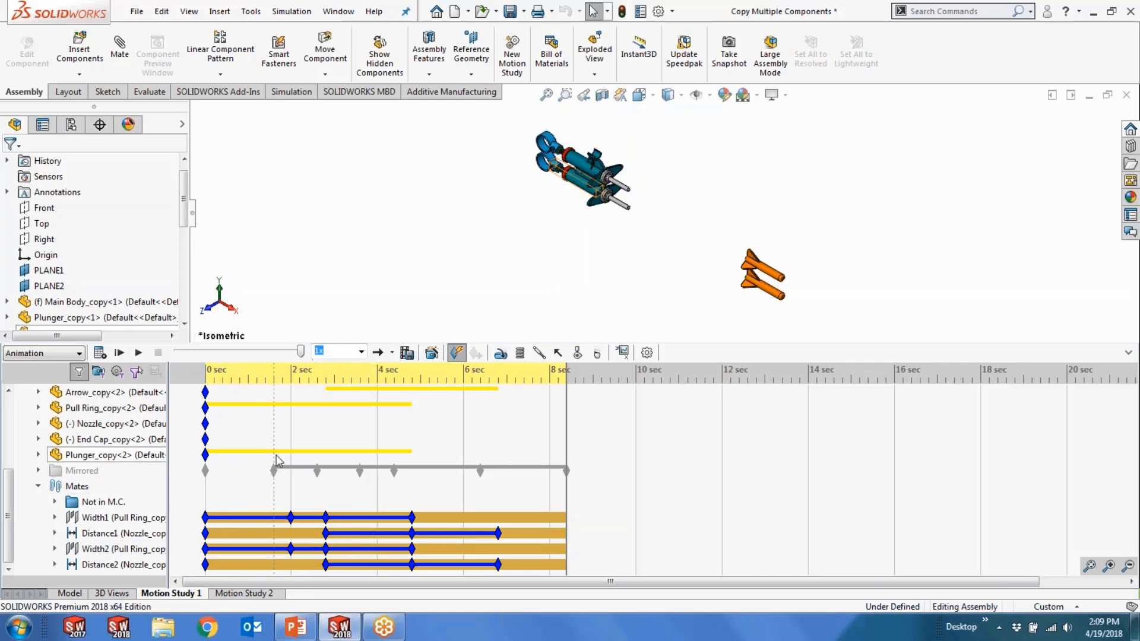
left_click(38, 487)
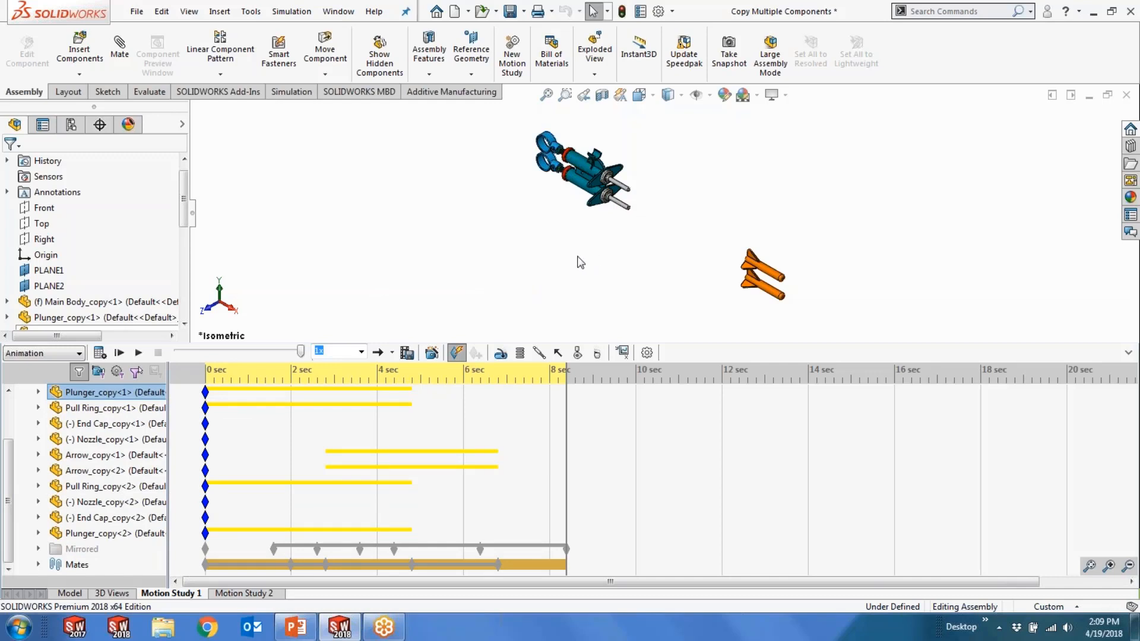
Return to the assembly model and mirror all of its components about PLANE2 using Mirror Components with the default orientations.
left_click(69, 593)
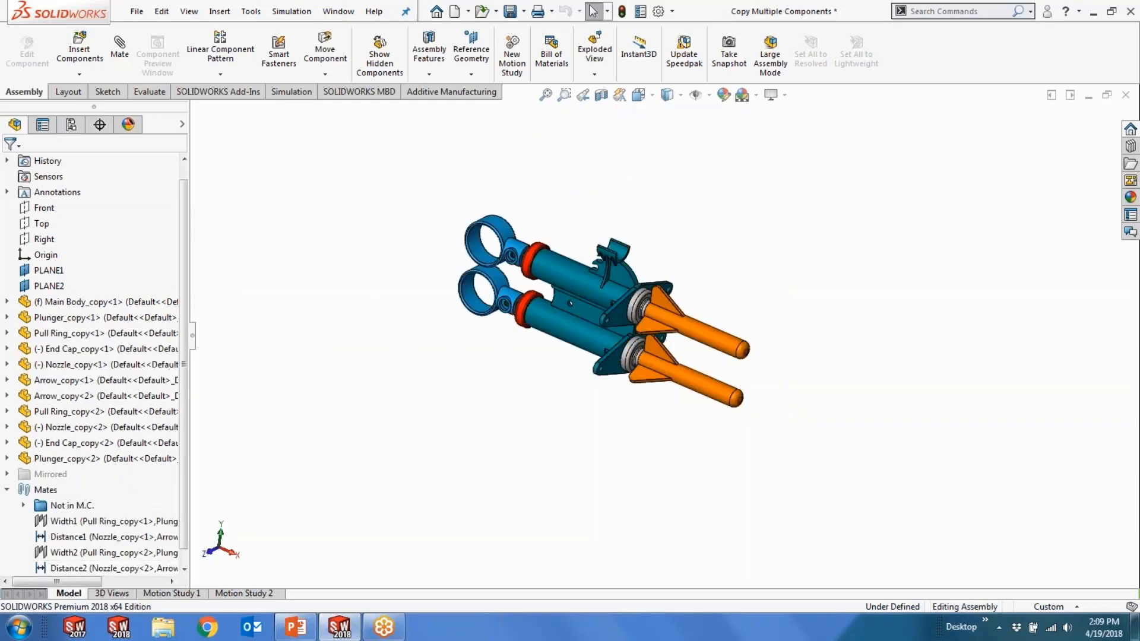
left_click(50, 287)
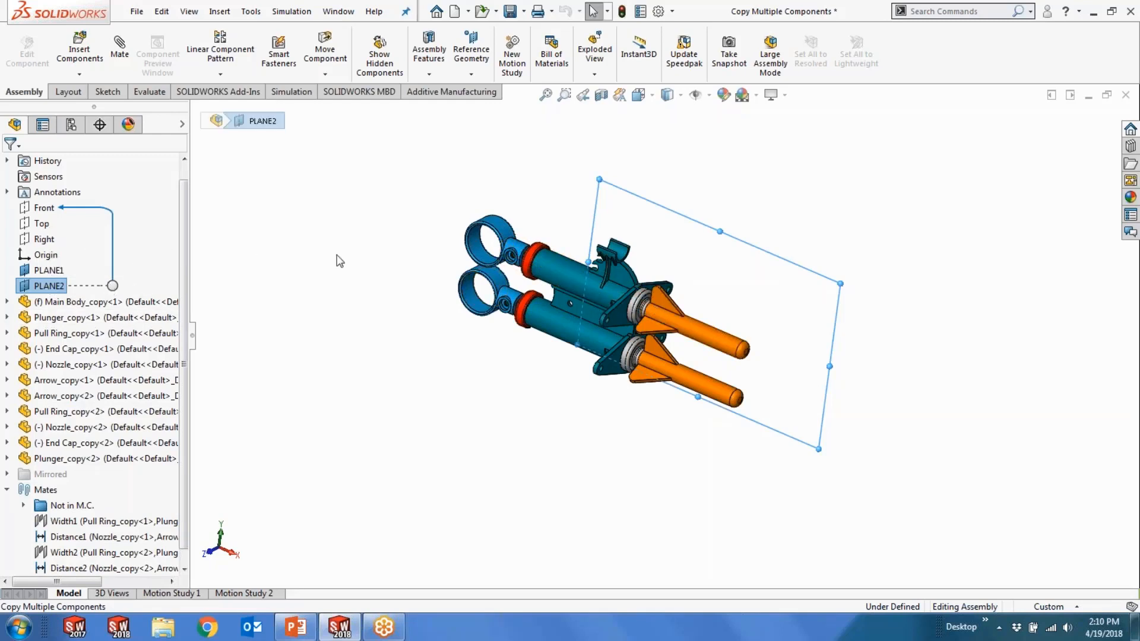
left_click(224, 75)
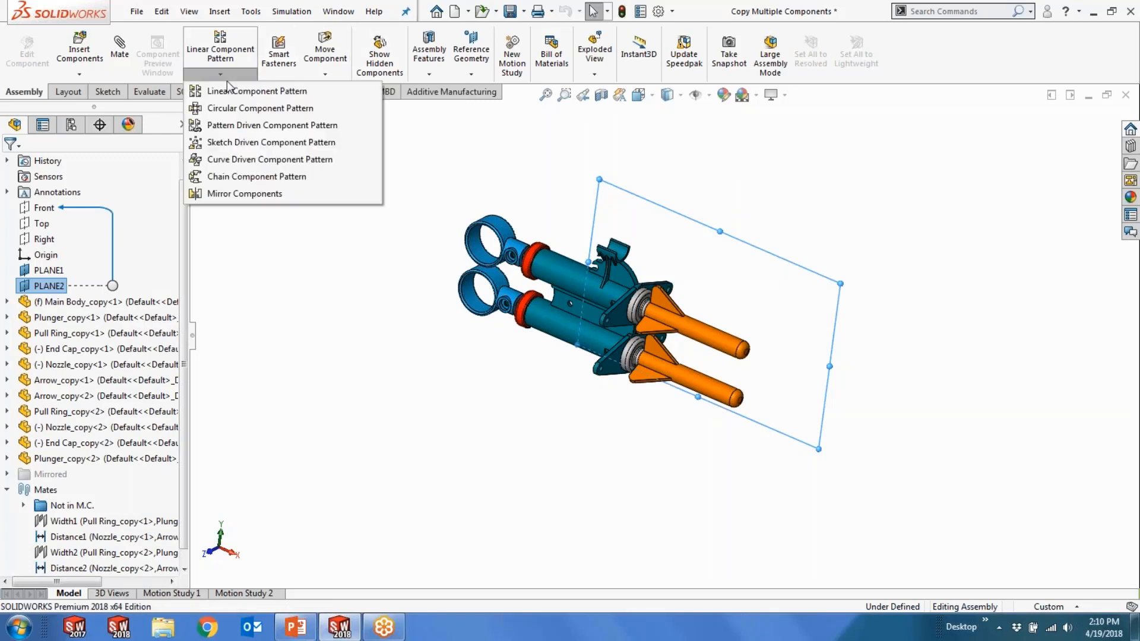
left_click(241, 196)
left_click_drag(365, 148, 800, 495)
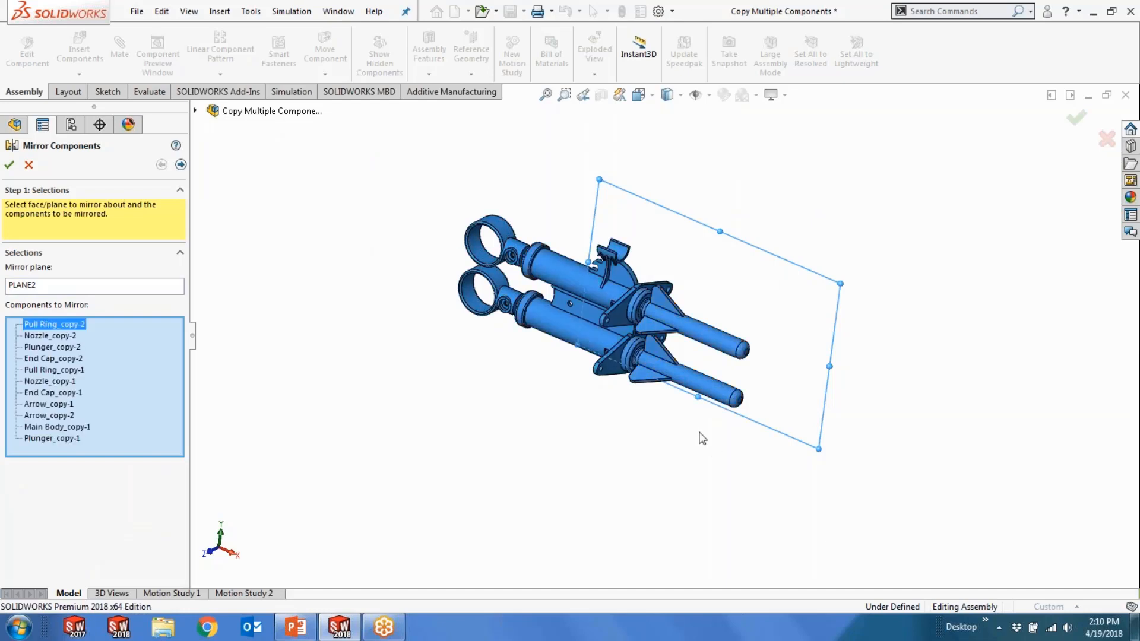
left_click(181, 164)
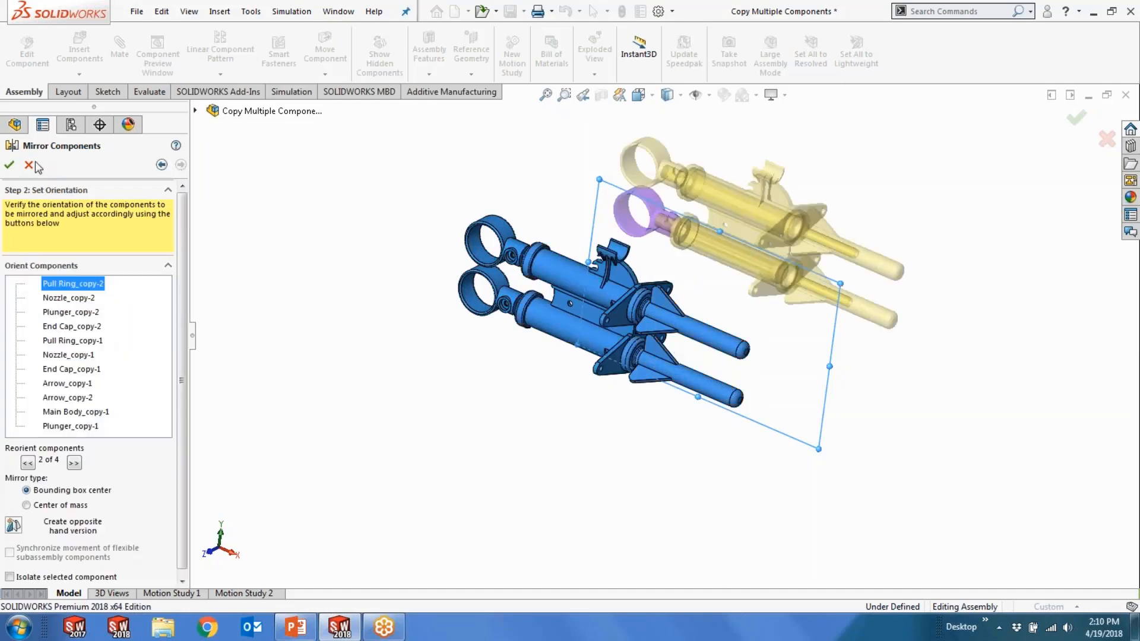
left_click(9, 164)
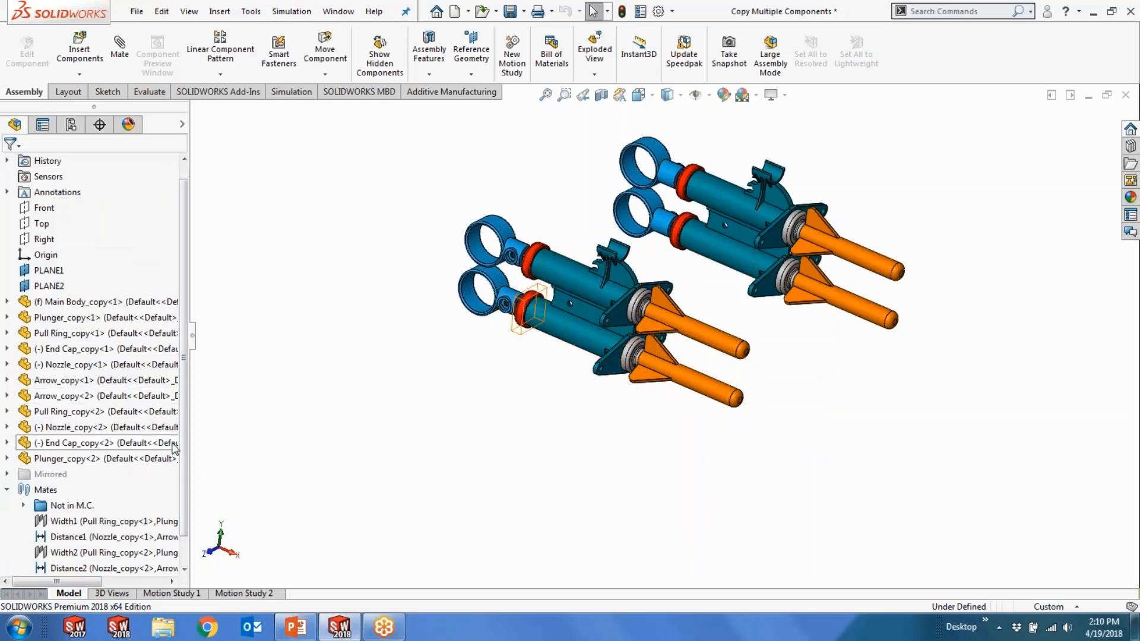
Calculate the Mate Controller animation for all positions with the mirrored components in place, and close the controller without changes.
scroll(89, 534, "down", 1)
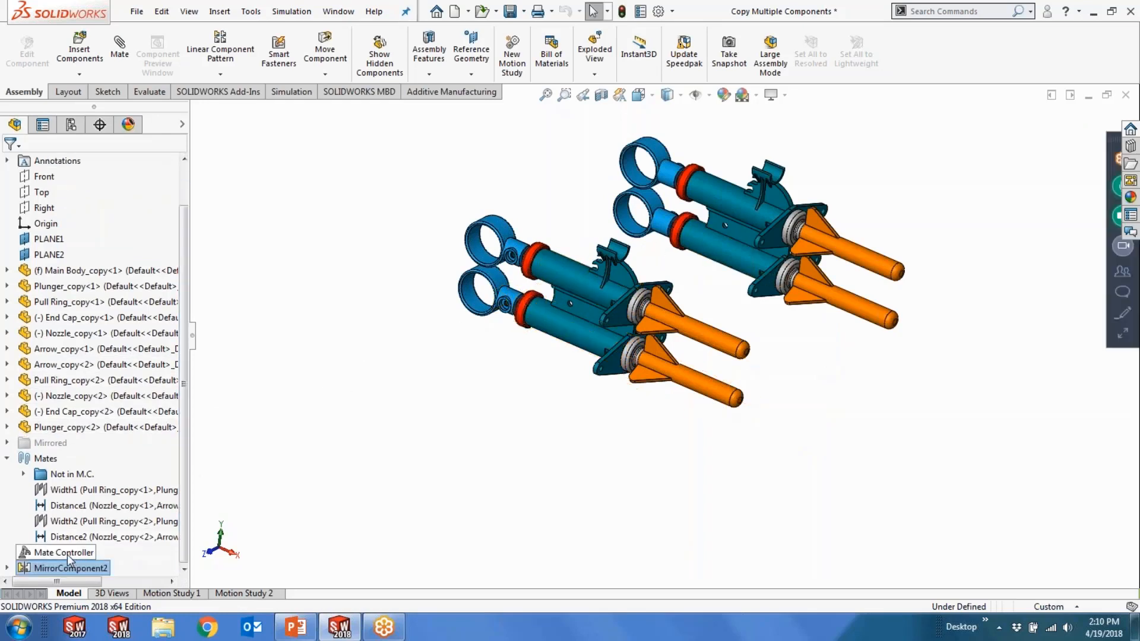
right_click(67, 554)
left_click(81, 369)
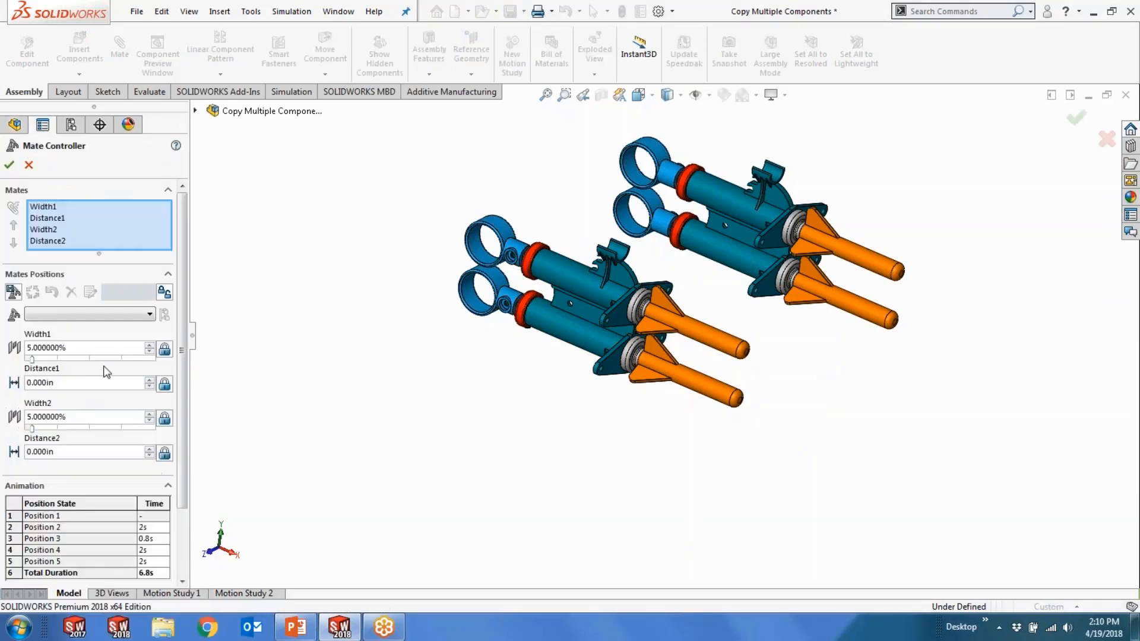
scroll(89, 415, "down", 3)
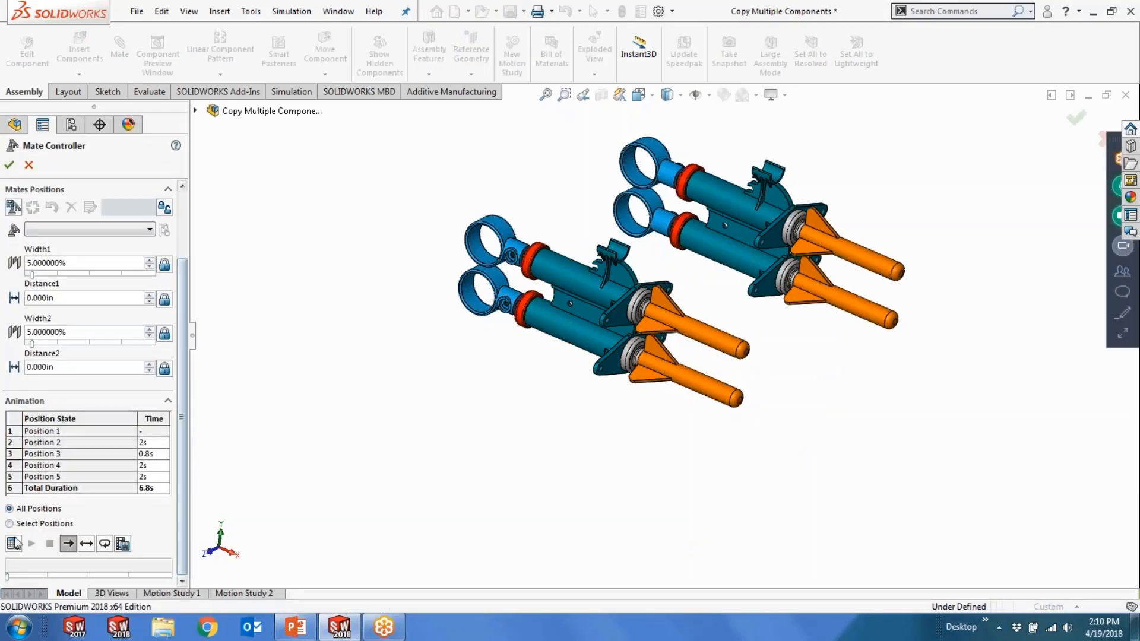
left_click(14, 544)
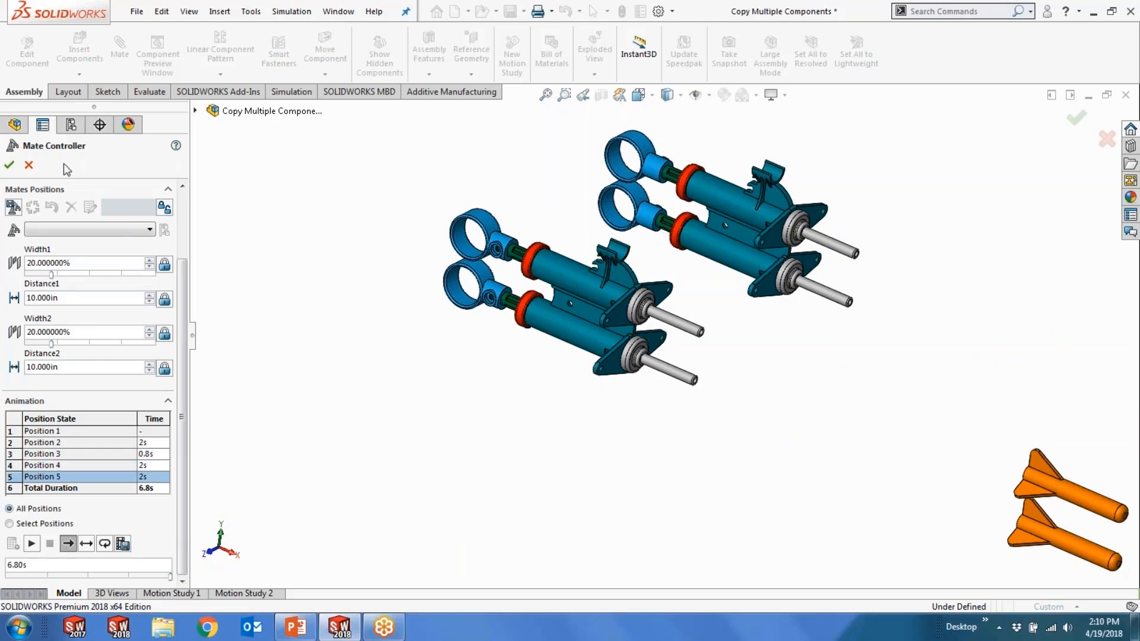
left_click(29, 167)
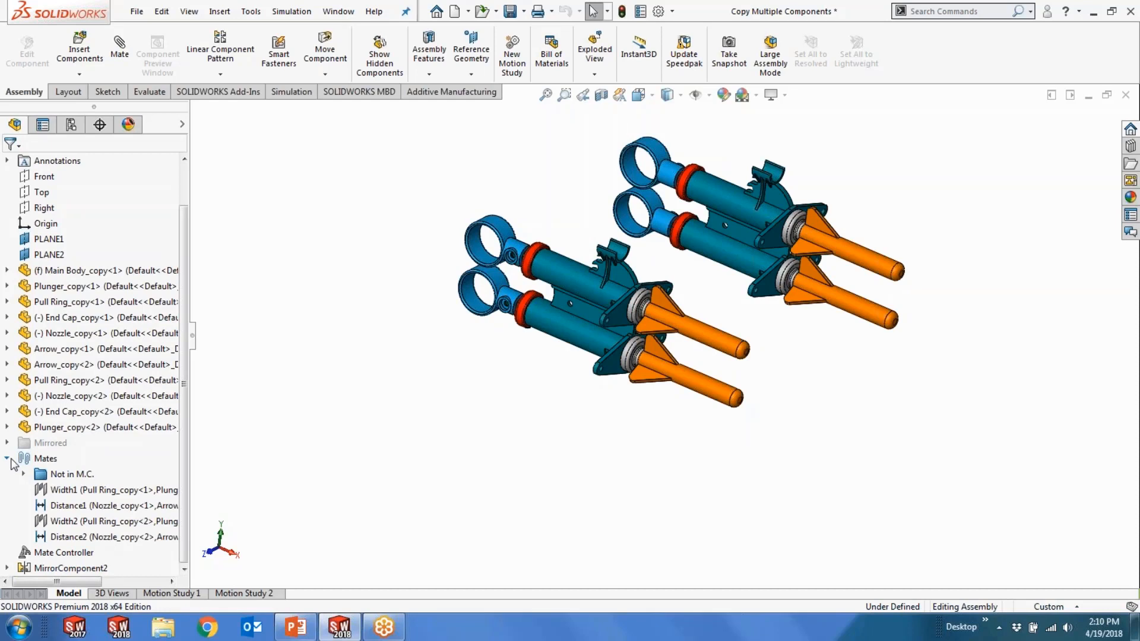
Collapse the Mates folder and delete the MirrorComponent2 feature together with its dependent items.
left_click(7, 458)
left_click(66, 537)
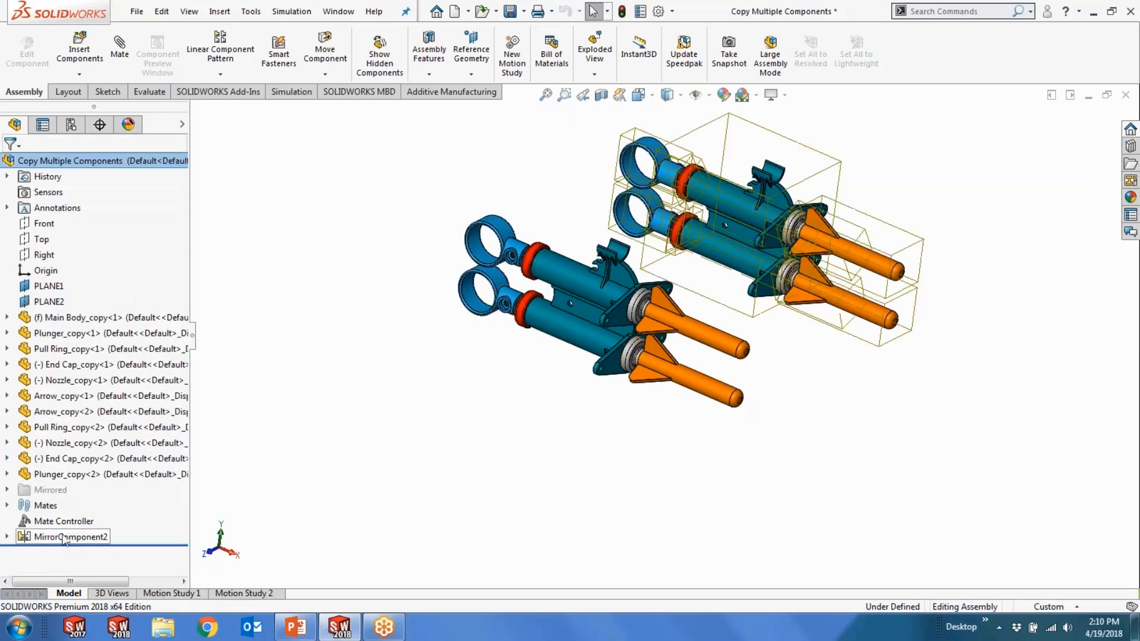
left_click(75, 539)
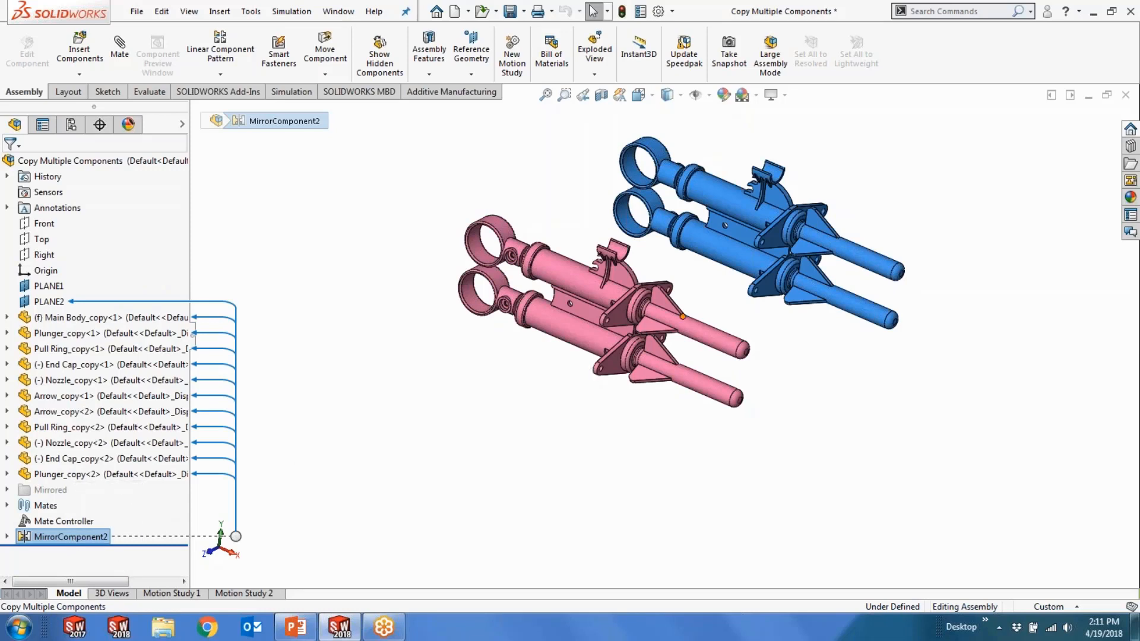
key("Delete")
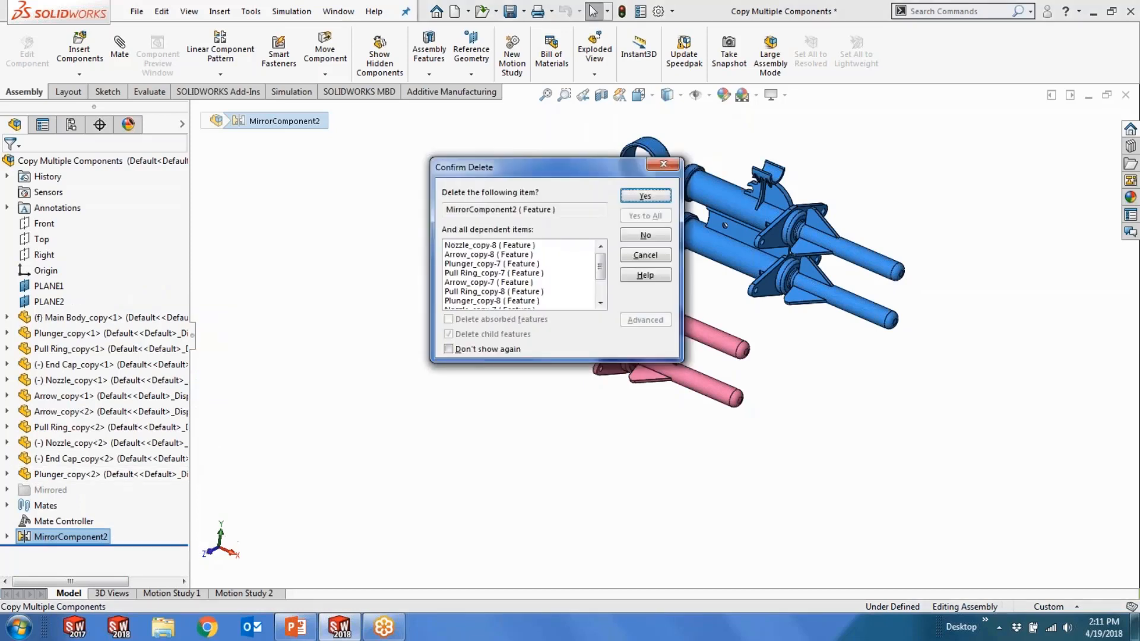
left_click(662, 193)
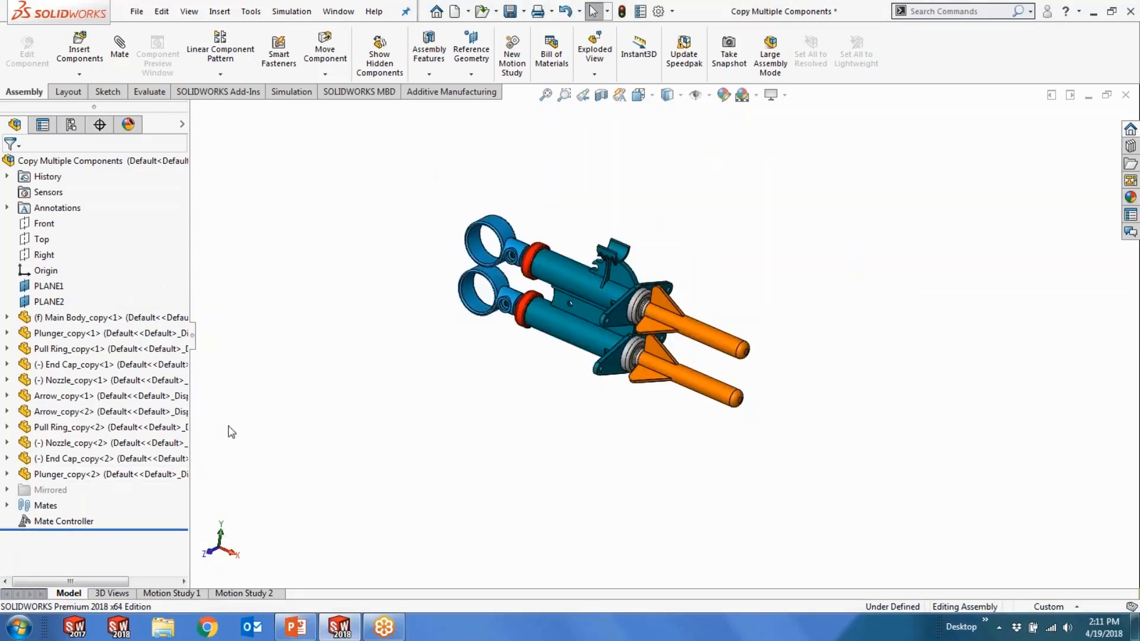
Unsuppress the Mirrored folder and expand it to list its components.
left_click(39, 490)
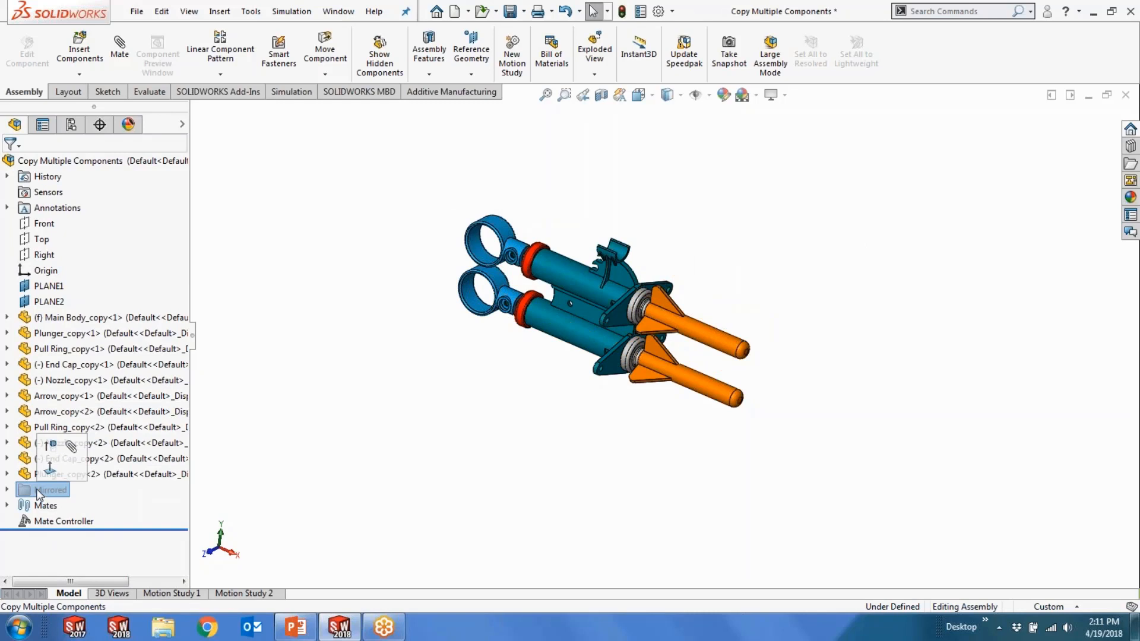
left_click(47, 445)
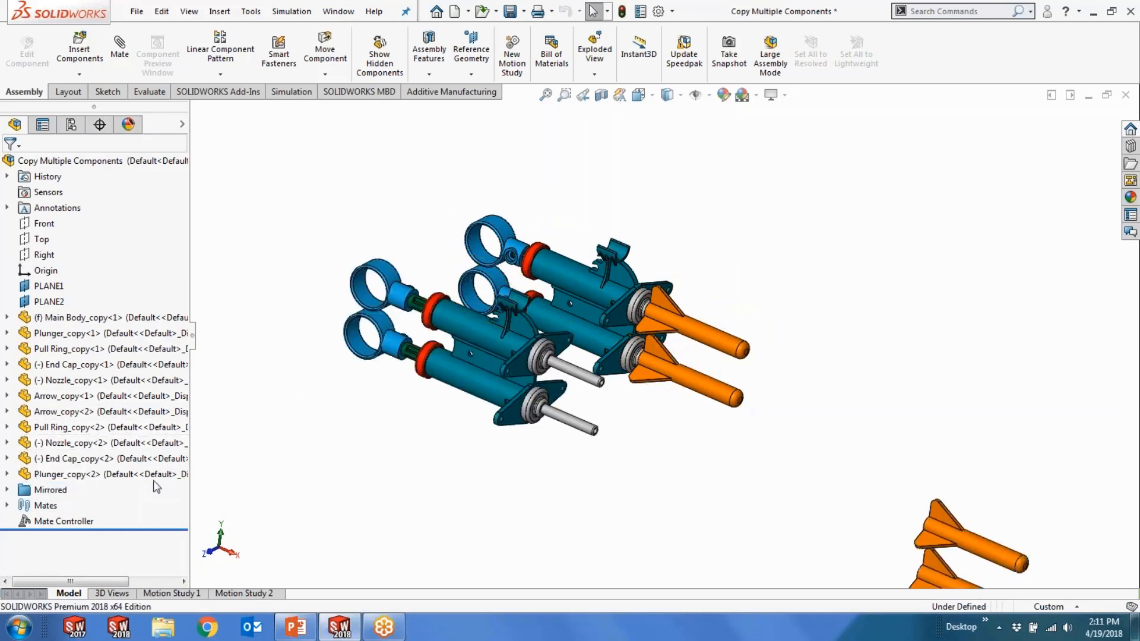
left_click(7, 489)
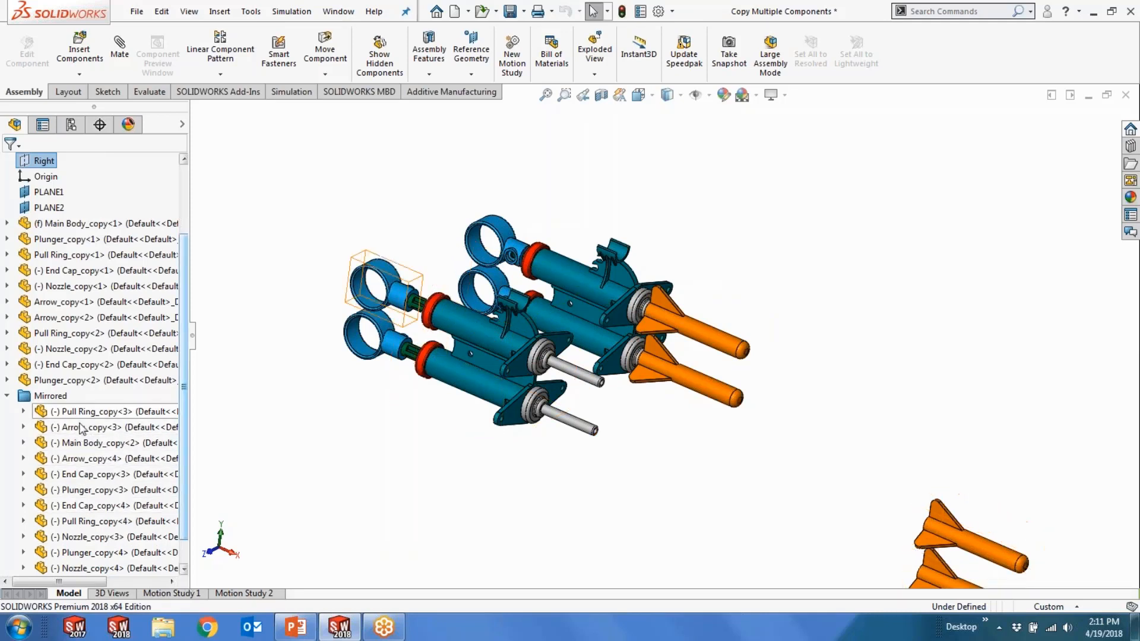
Open Motion Study 1 and expand the Mirrored folder in its timeline tree.
left_click(234, 594)
left_click(192, 595)
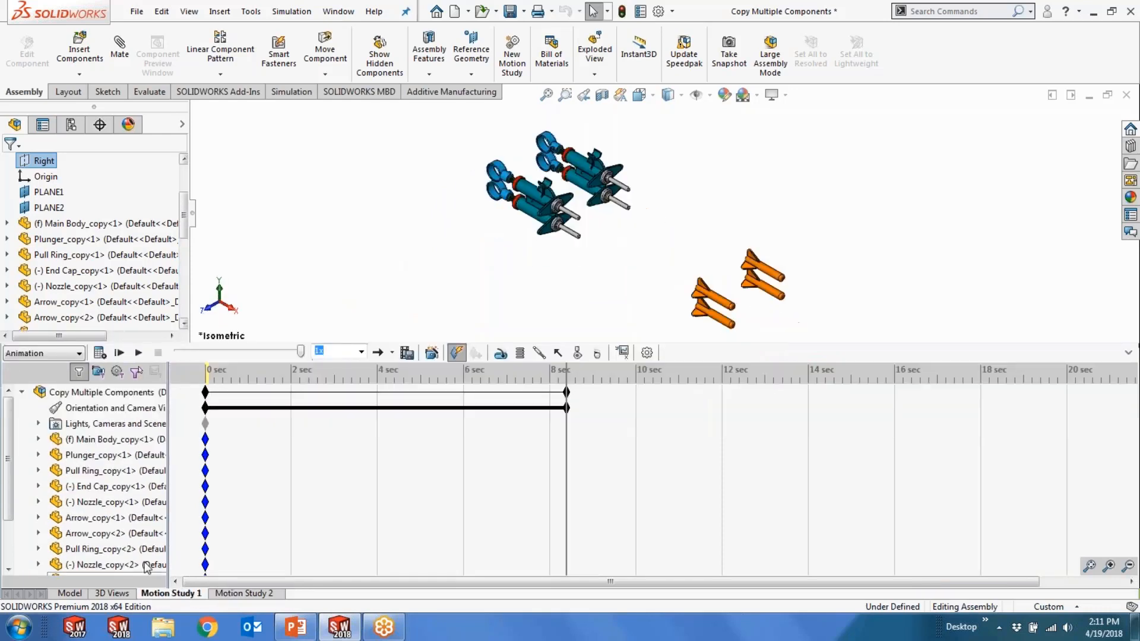
left_click_drag(9, 482, 8, 504)
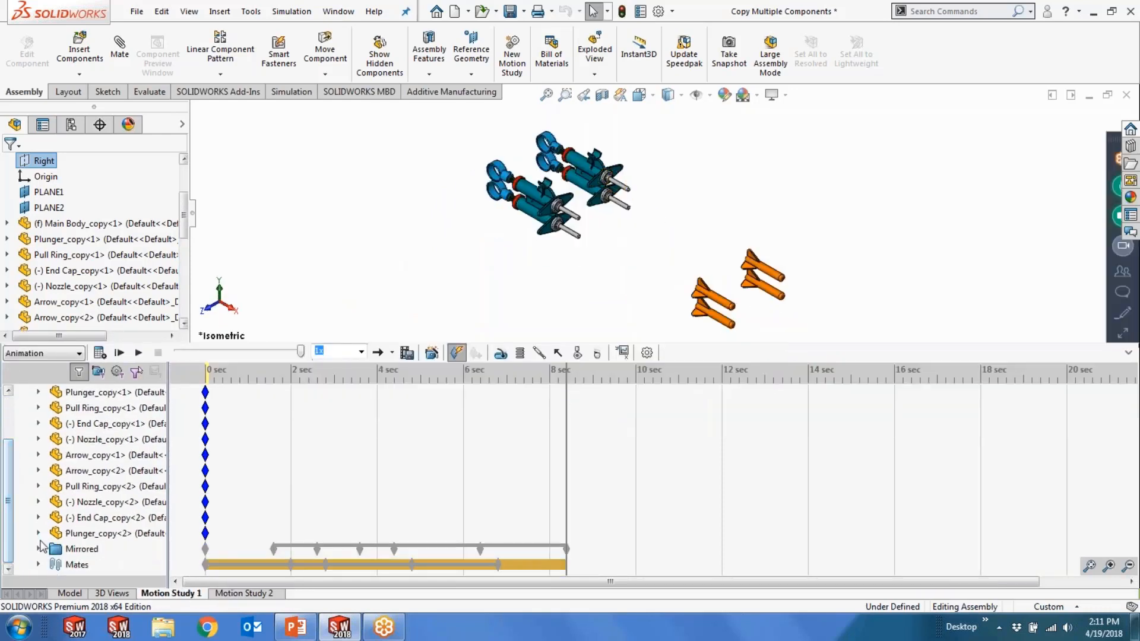
left_click(39, 548)
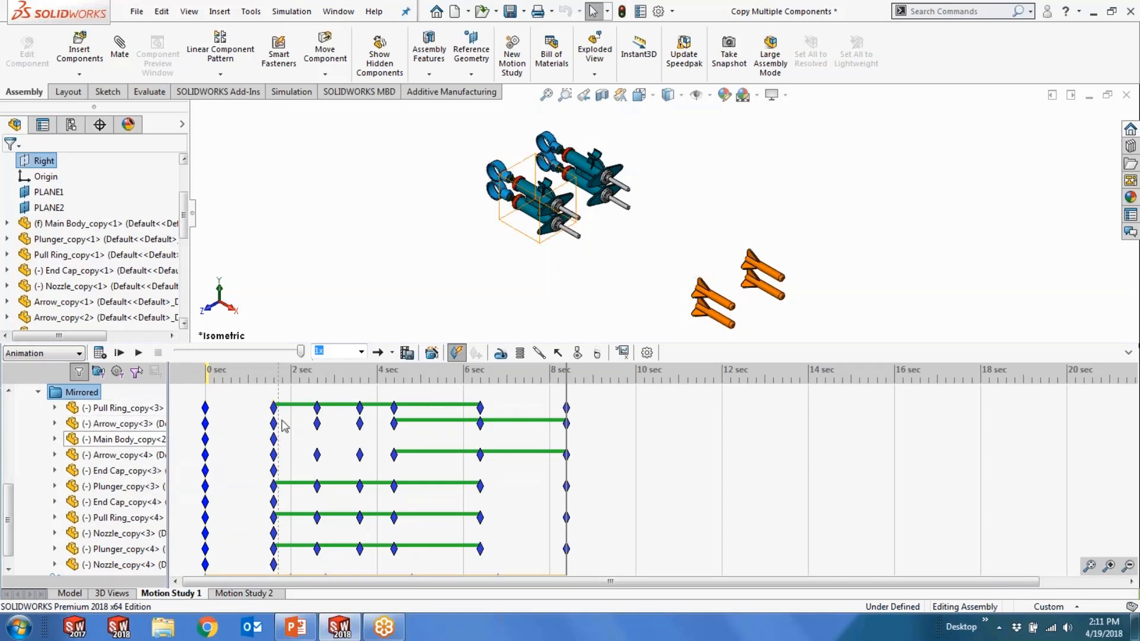
Examine the keyframes of the mirrored components in the timeline and box-select all of them after 0 sec.
left_click_drag(9, 508, 9, 447)
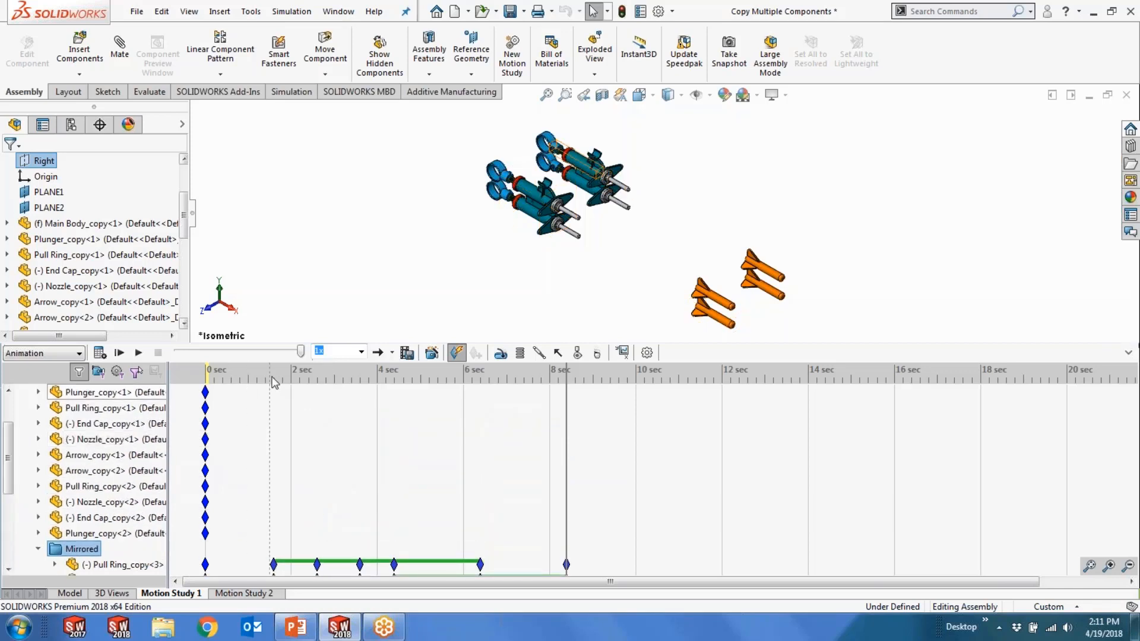
left_click_drag(8, 457, 8, 522)
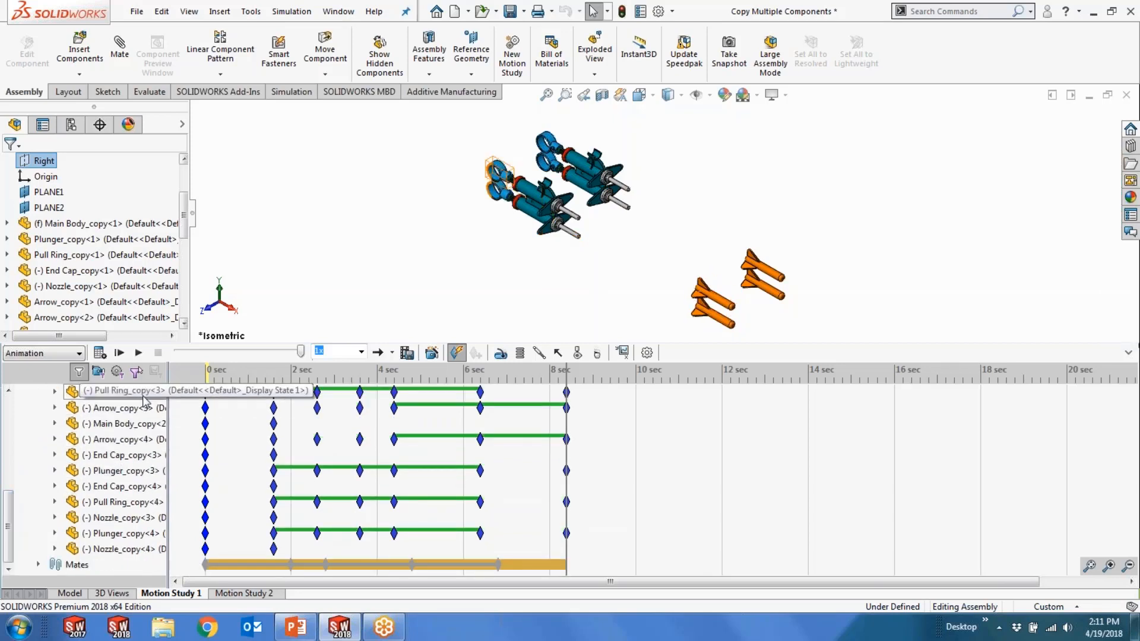
left_click(273, 392)
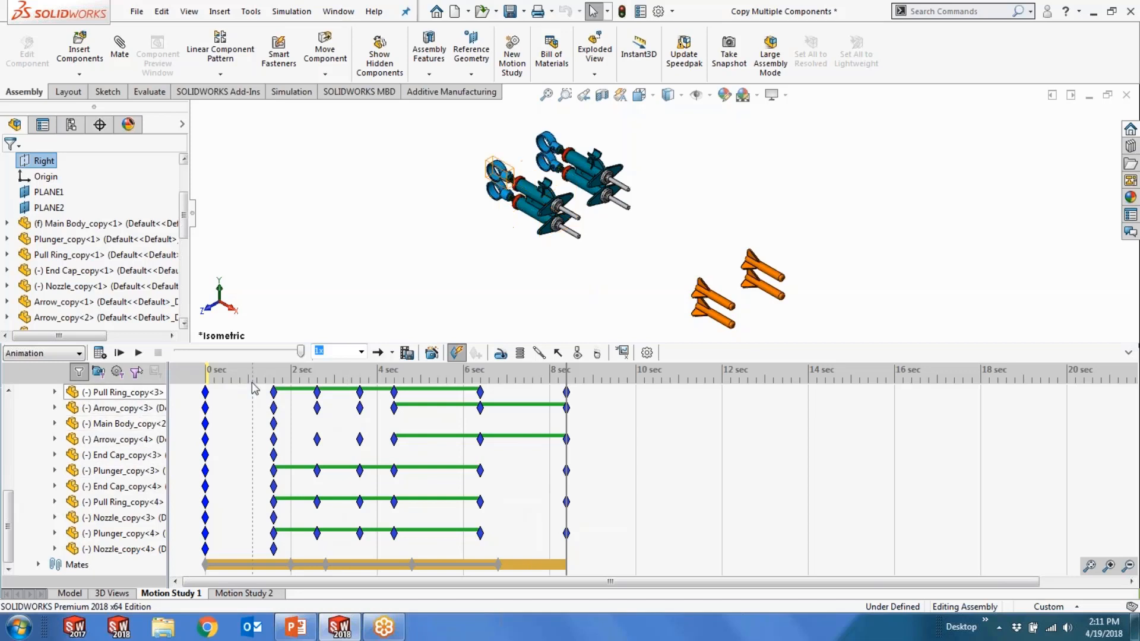
left_click_drag(256, 386, 588, 552)
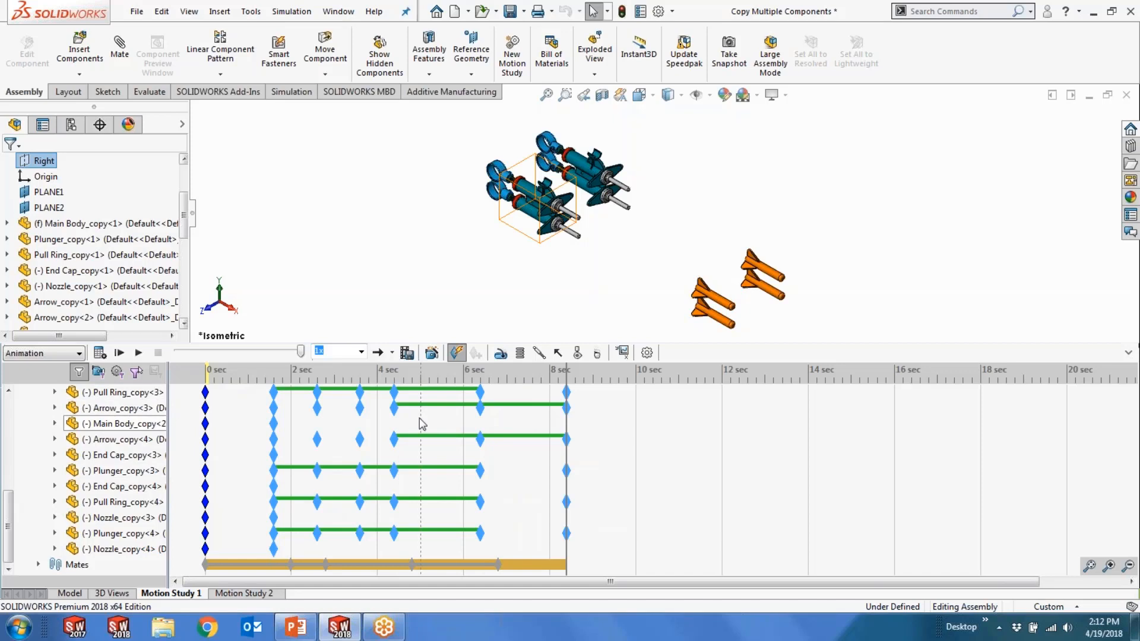
Calculate Motion Study 1 and view the available study types, keeping Animation.
left_click_drag(9, 540, 21, 441)
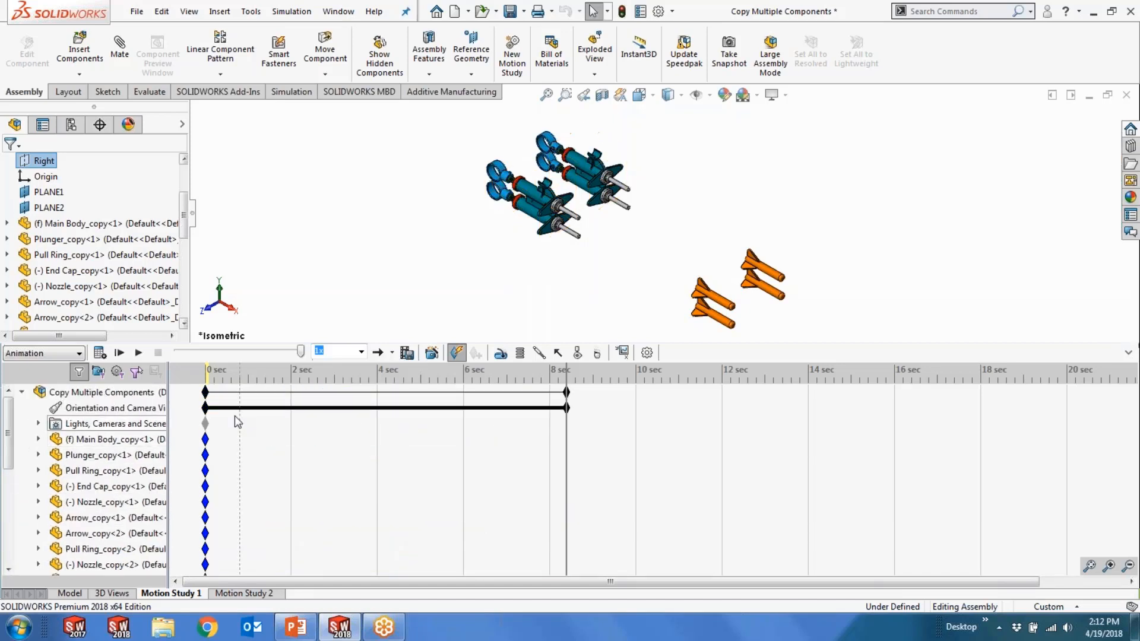
left_click(98, 353)
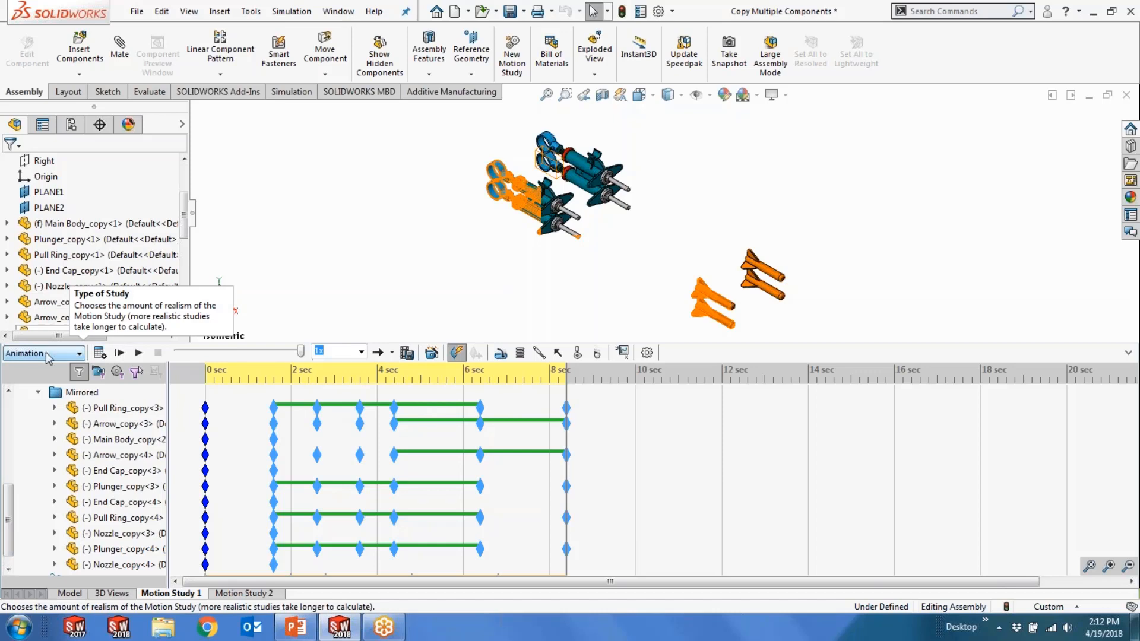
left_click(69, 356)
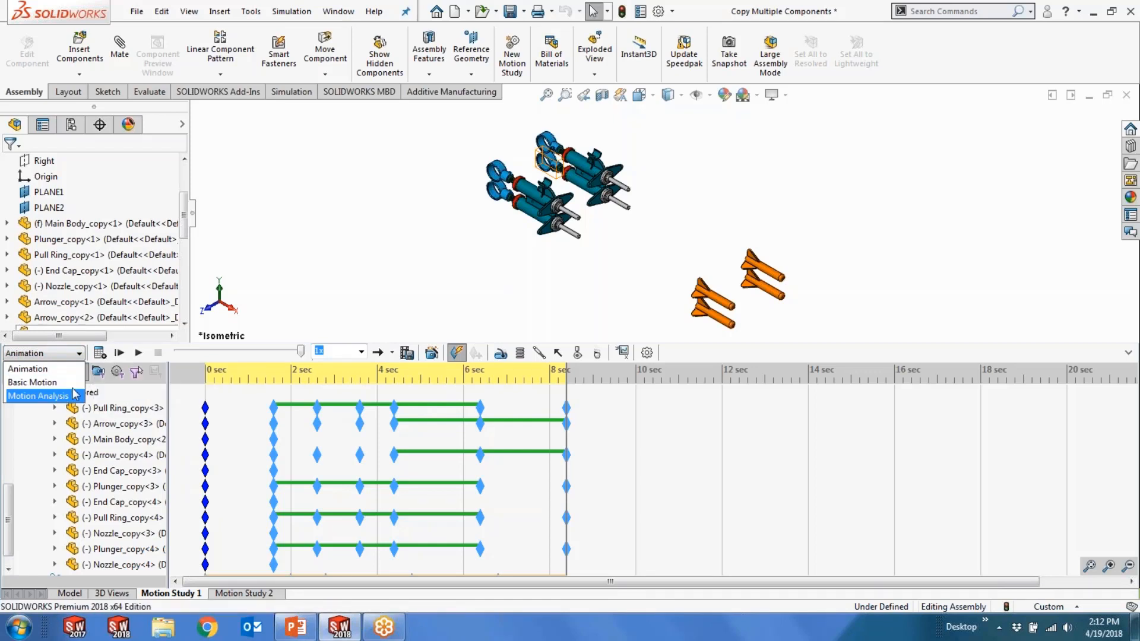
left_click(338, 309)
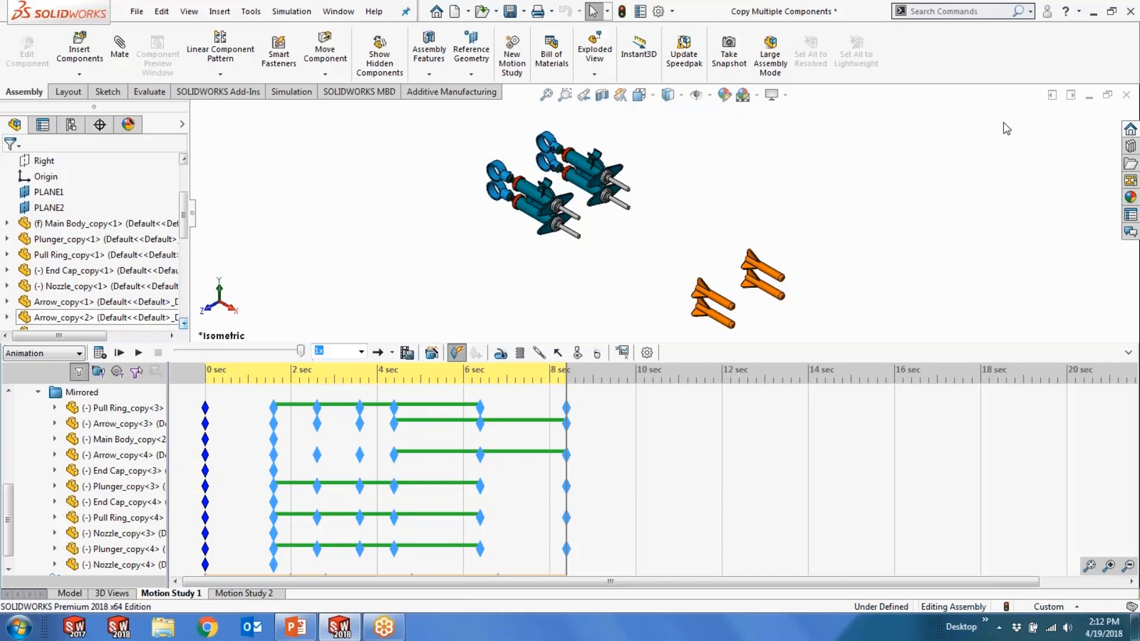
Close the Copy Multiple Components assembly without saving and open the Full assembly from the Basic_Plinko folder in Resolved mode.
left_click(1126, 95)
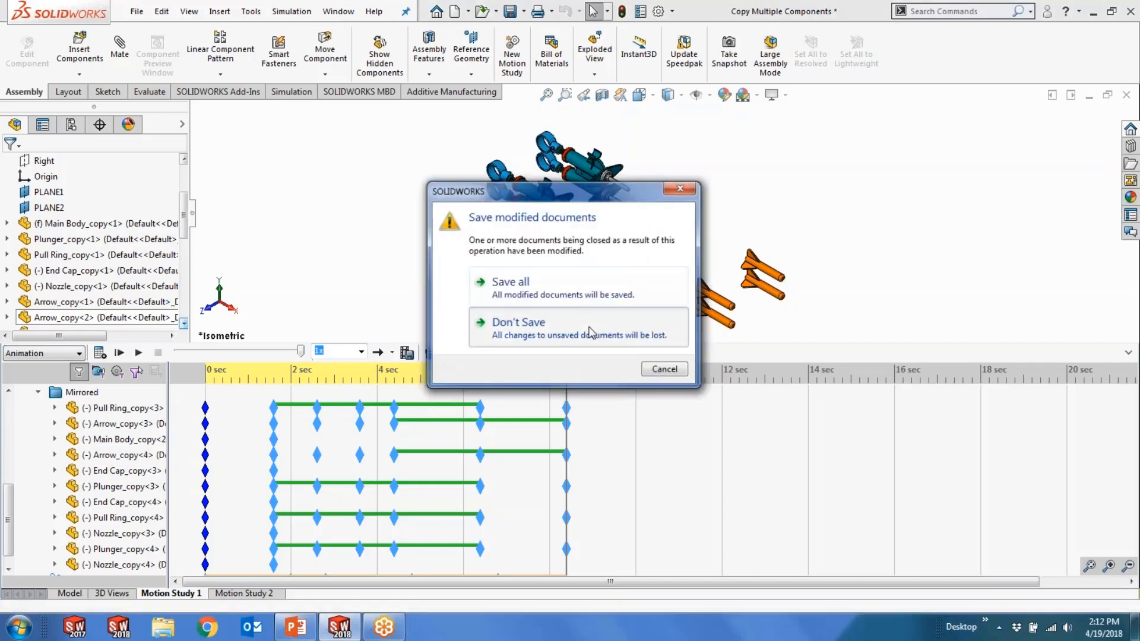
left_click(600, 333)
left_click(330, 11)
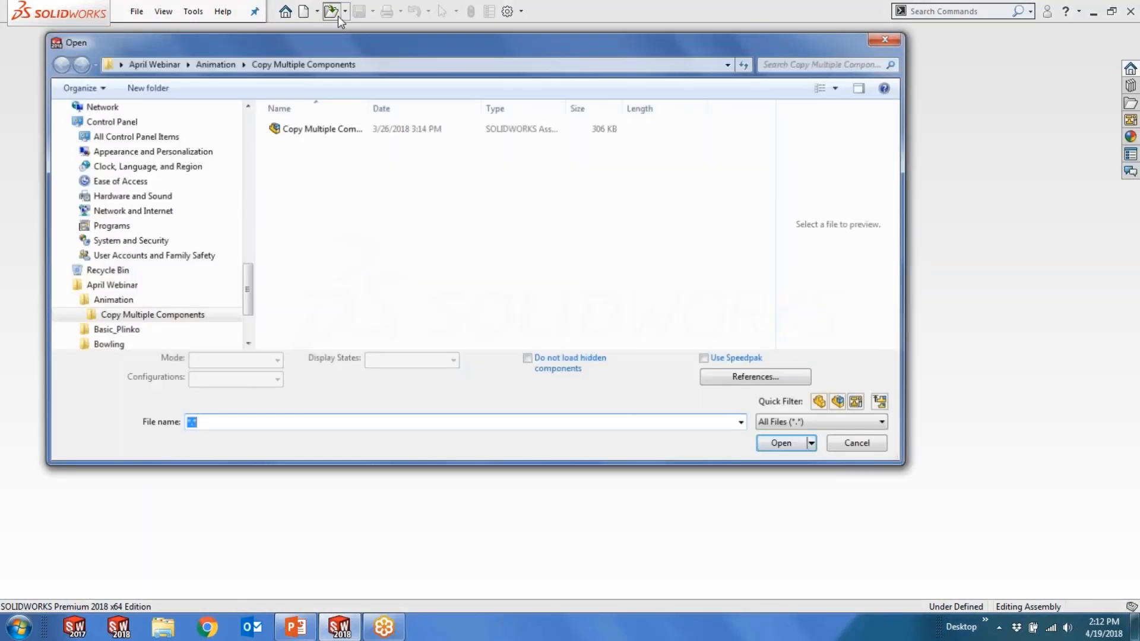
left_click(151, 63)
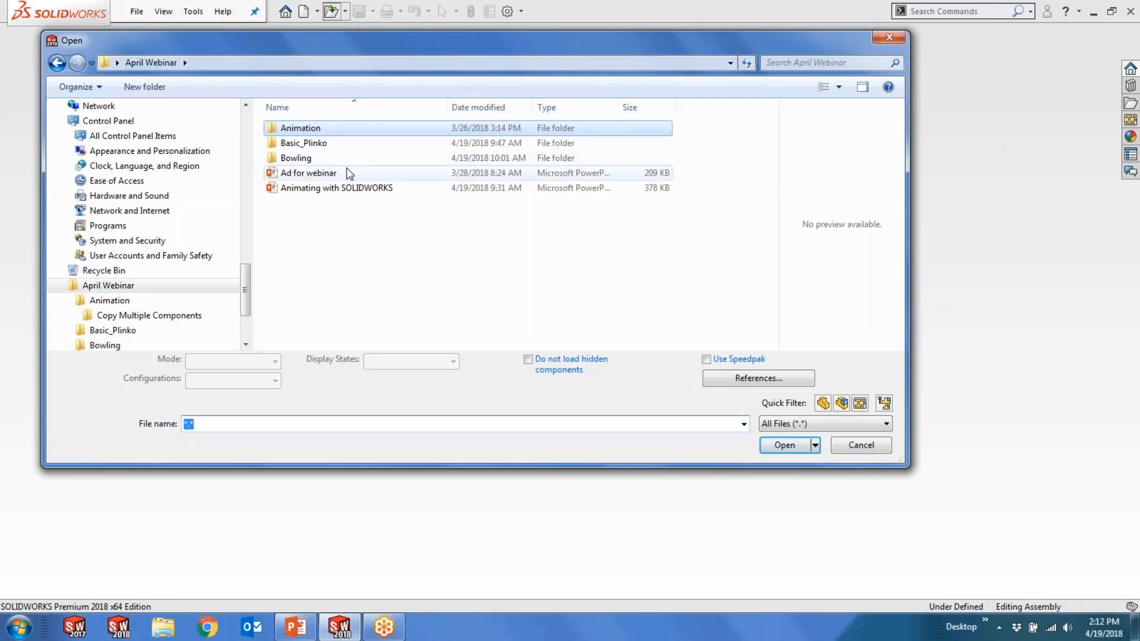
double_click(312, 145)
left_click(296, 128)
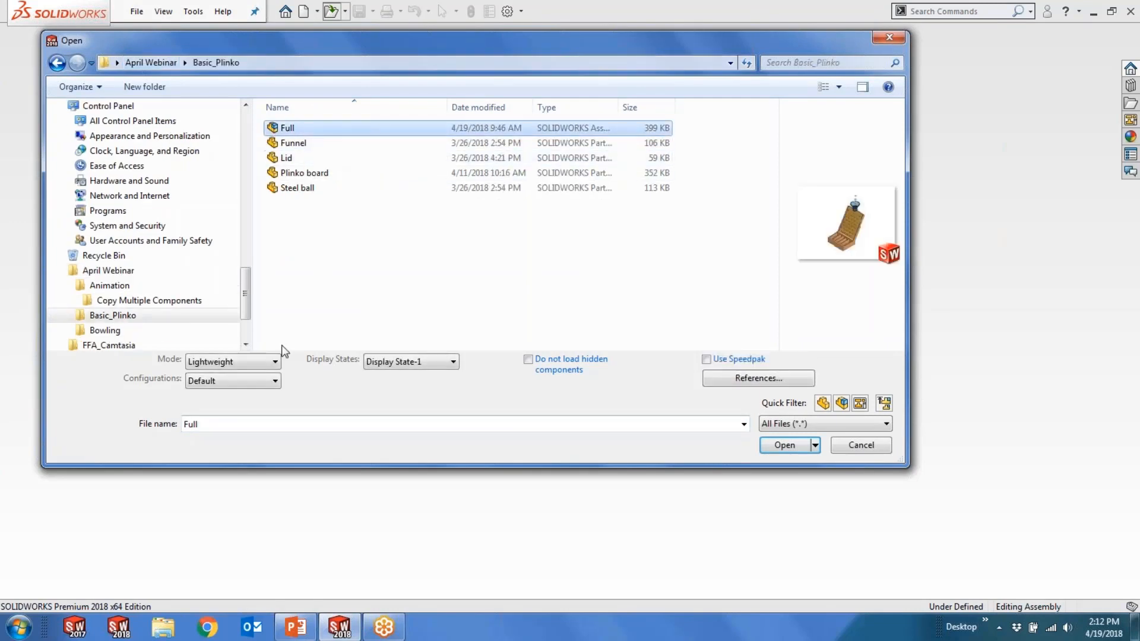
left_click(260, 366)
left_click(259, 376)
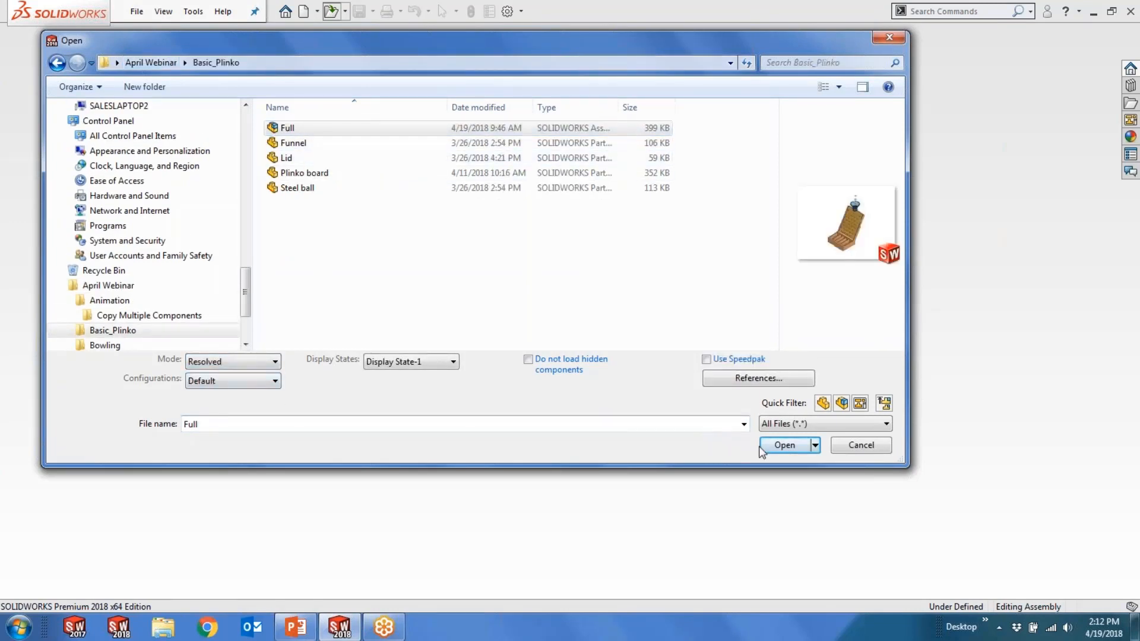
left_click(777, 445)
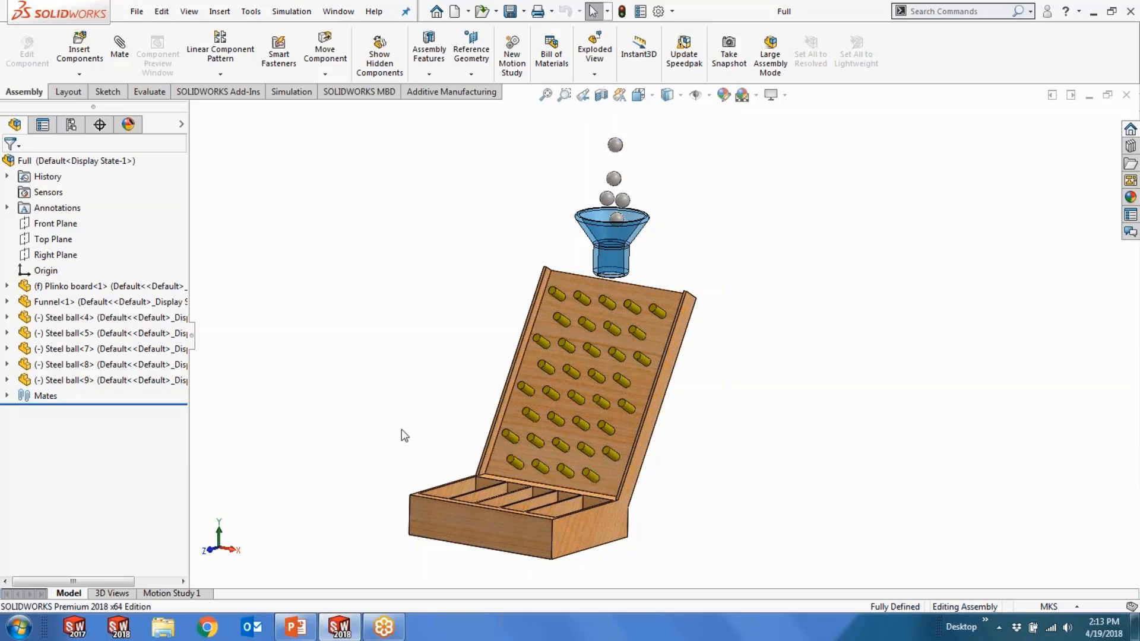
Open Motion Study 1 of the Plinko assembly and examine its Gravity and the components selected in Solid Body Contact1.
left_click(173, 595)
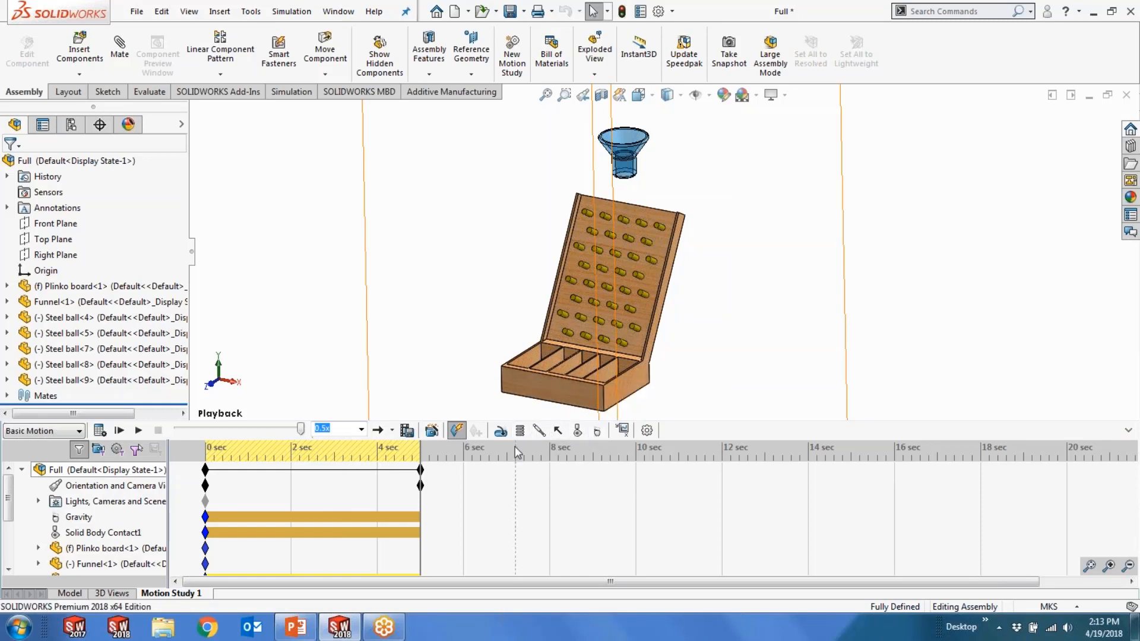
left_click(74, 518)
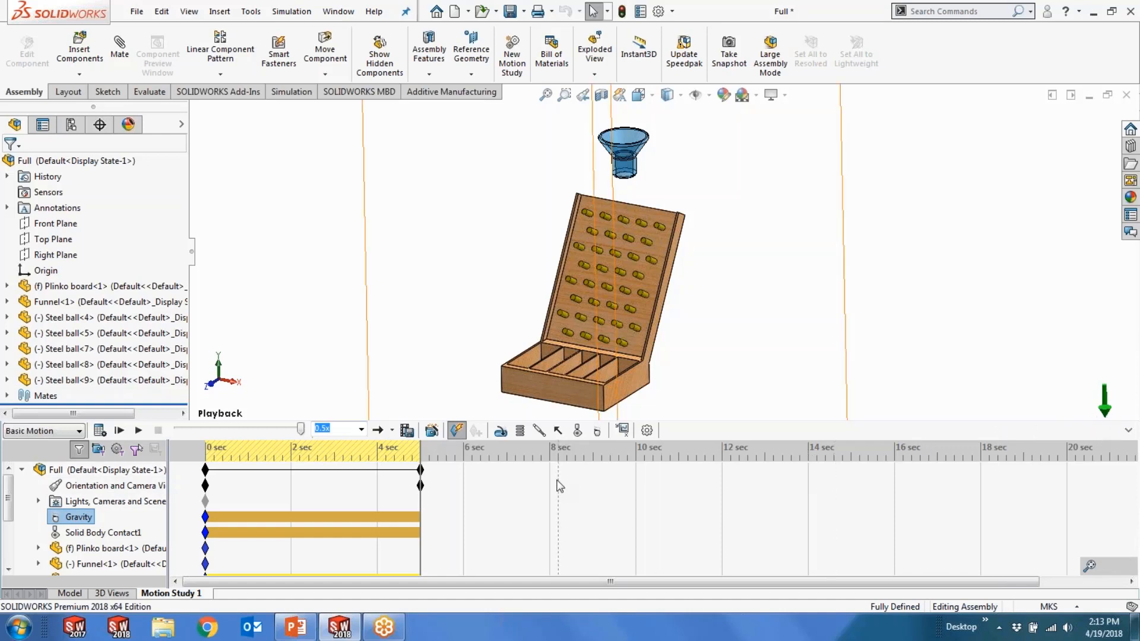
left_click(122, 534)
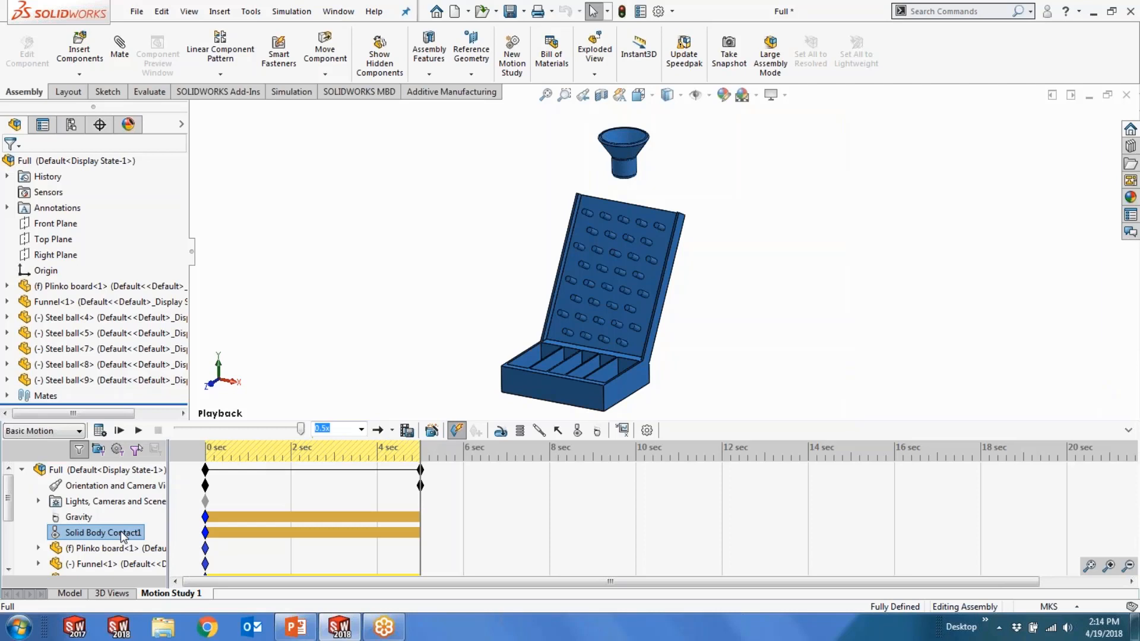
right_click(120, 530)
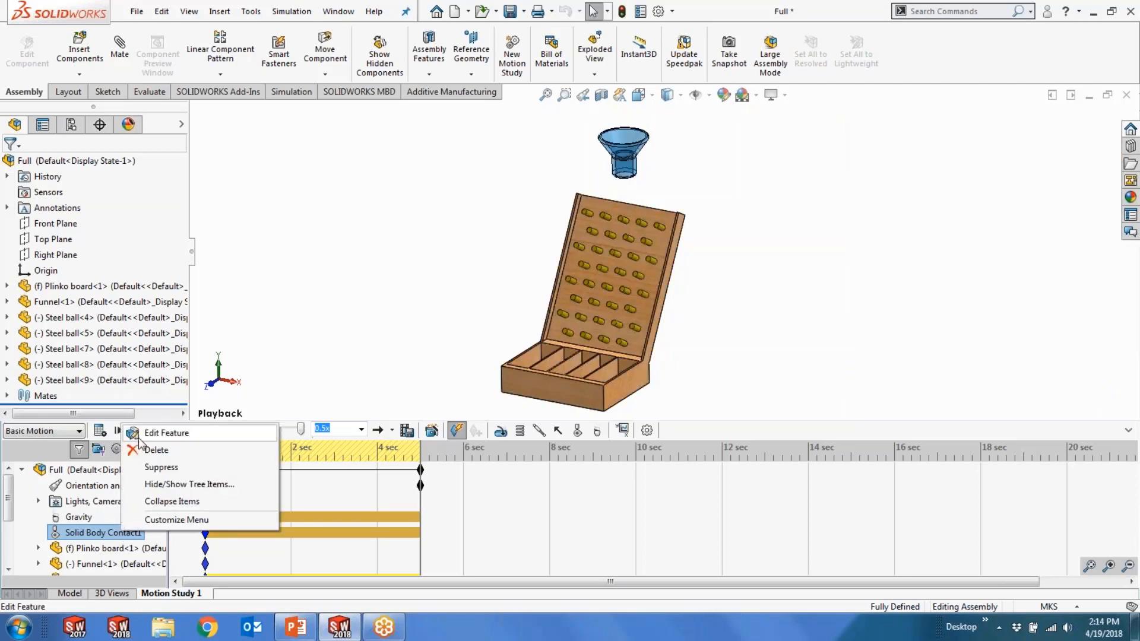
left_click(139, 439)
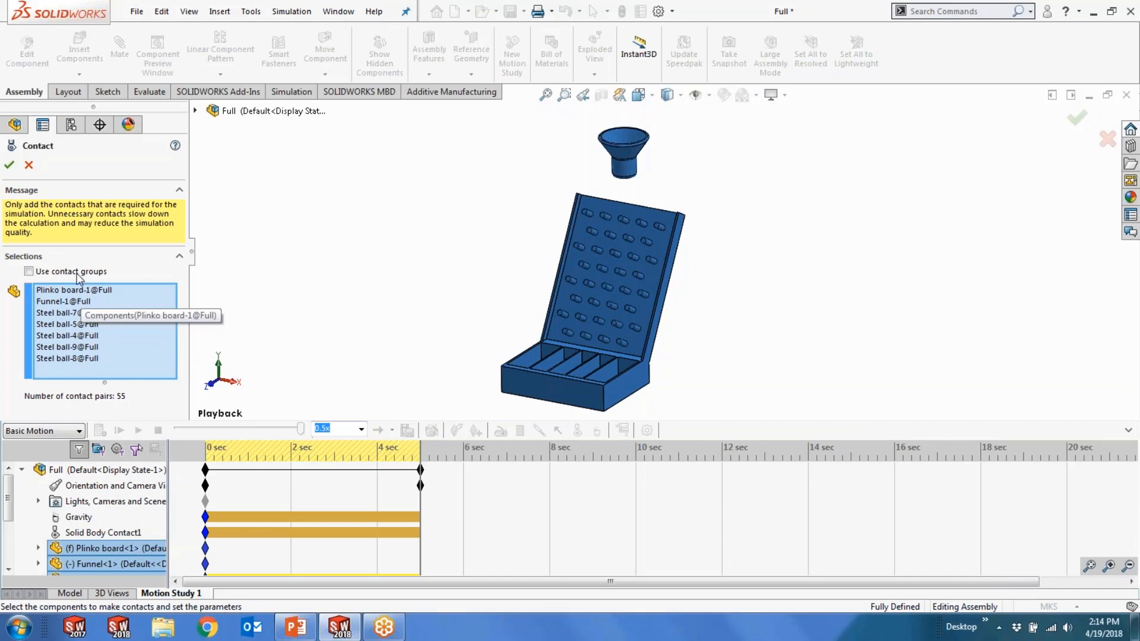
left_click(9, 165)
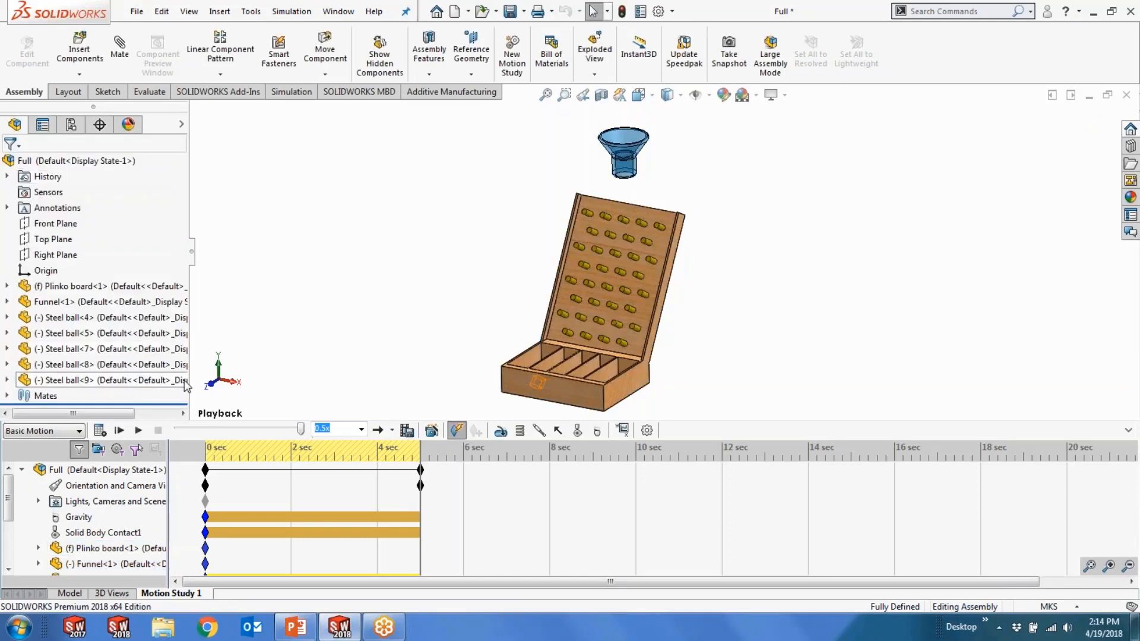
Play the Plinko motion study from 0 sec and return the timeline to its start.
left_click(208, 454)
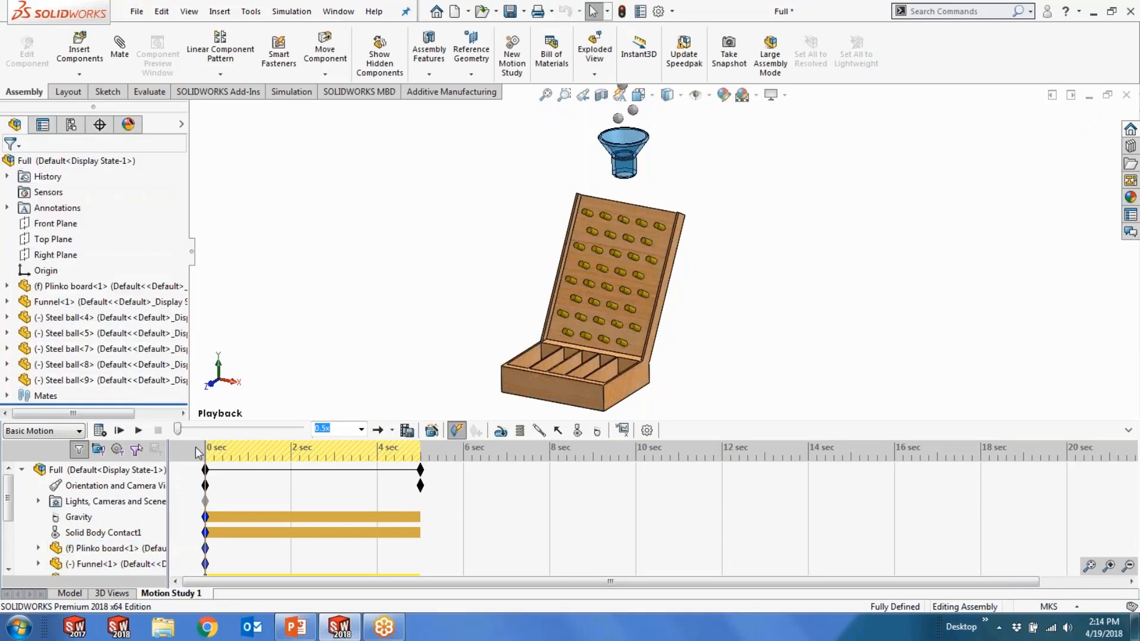
left_click(139, 432)
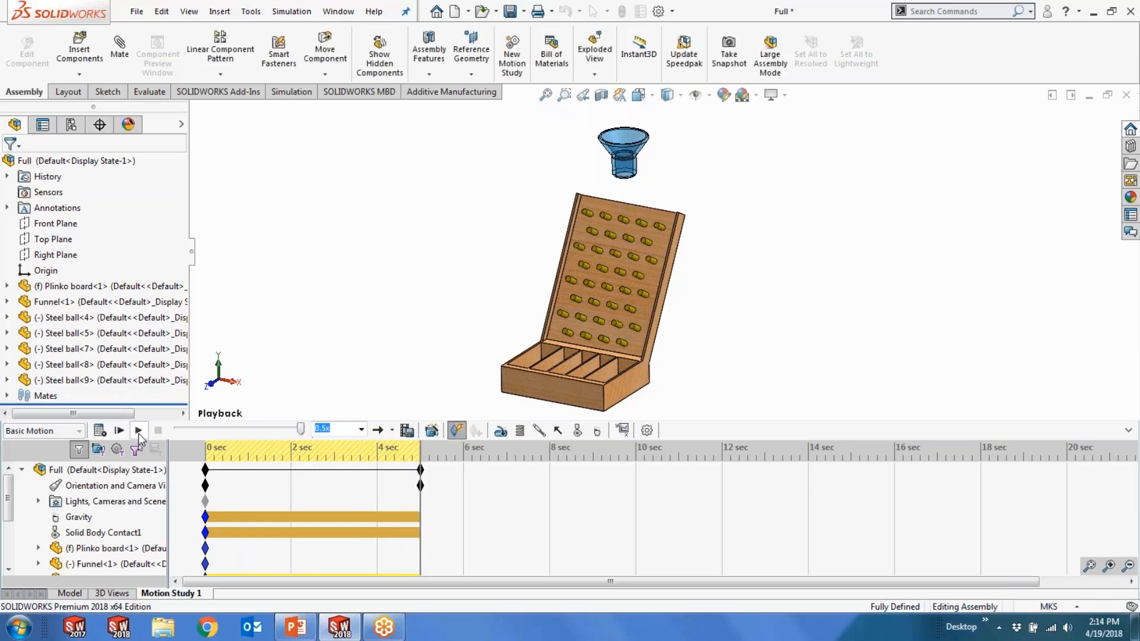
left_click(206, 467)
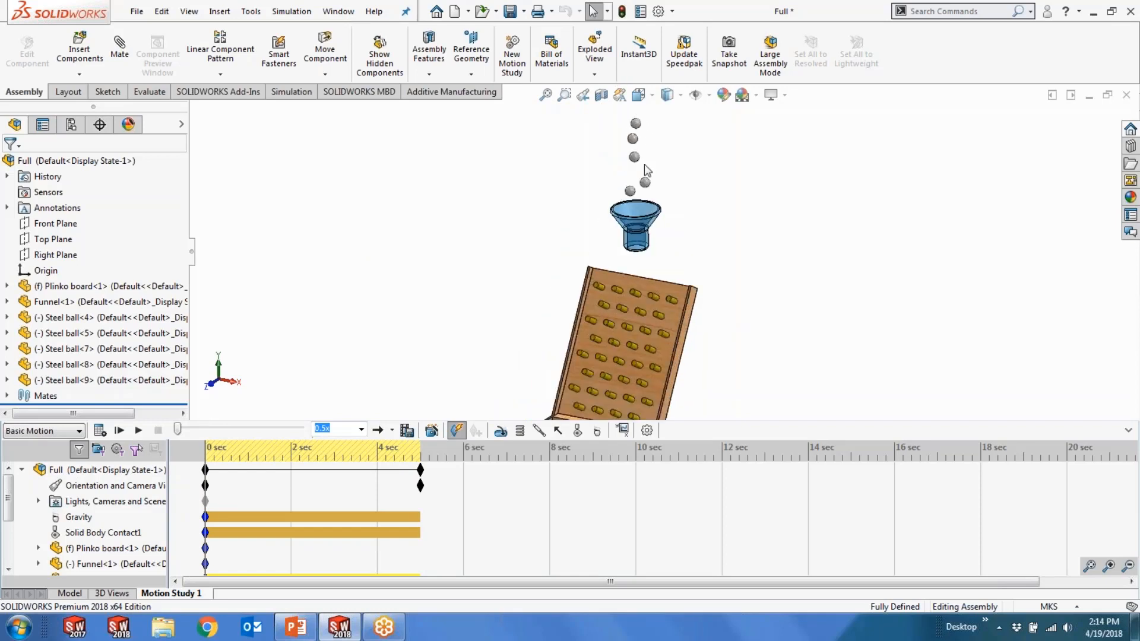
Reposition three steel balls above the funnel at 0 sec, then recalculate the motion study and return to its start.
left_click(639, 161)
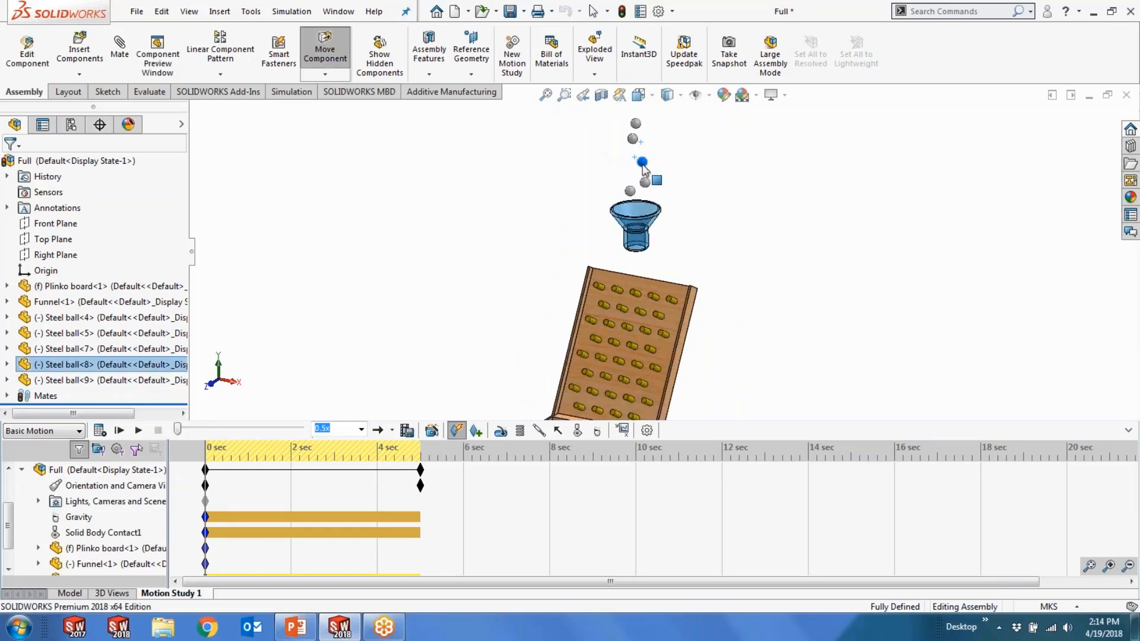
left_click_drag(631, 193, 620, 165)
left_click_drag(633, 125, 627, 165)
key("Escape")
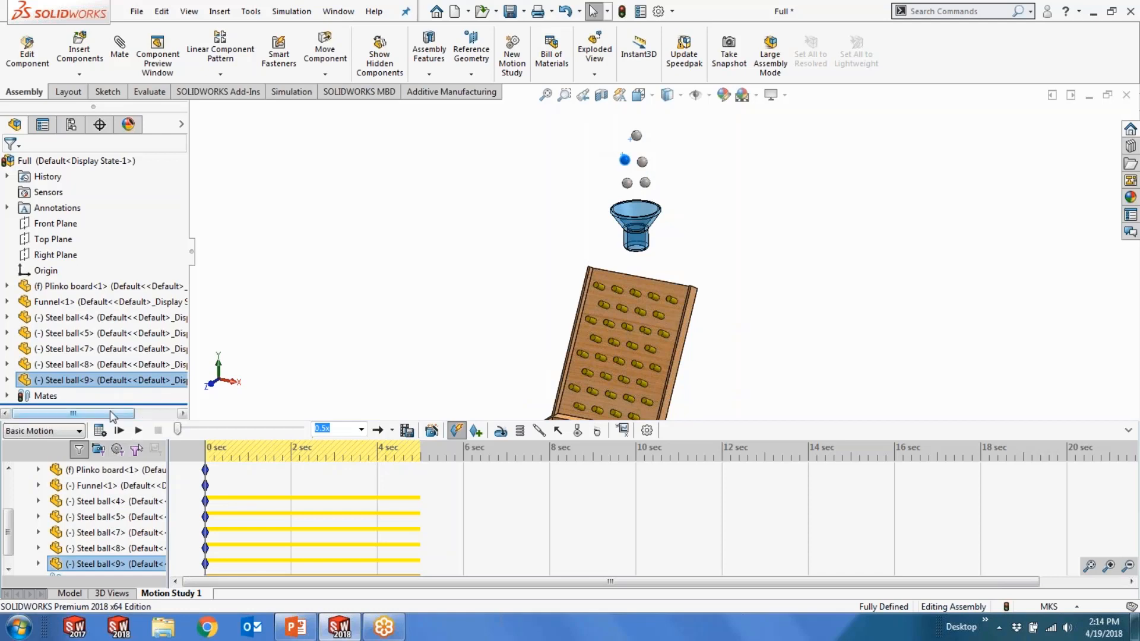
left_click(100, 432)
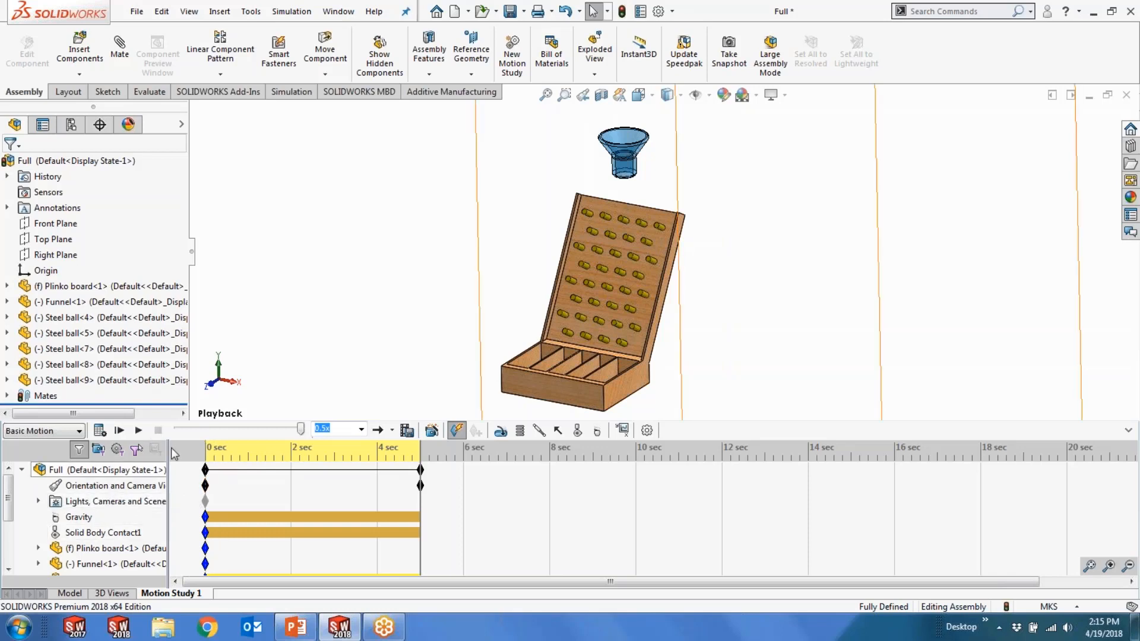
left_click(206, 454)
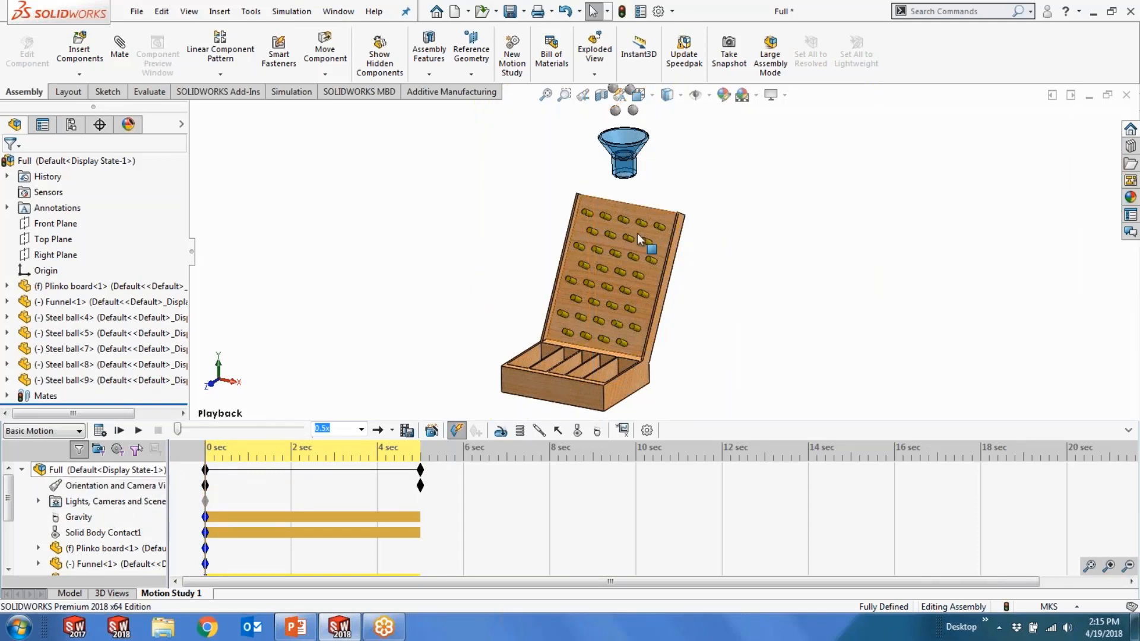
Examine the Plinko board's Move, Explode and Appearance entries in the study tree and view the study types, keeping Basic Motion.
left_click(39, 547)
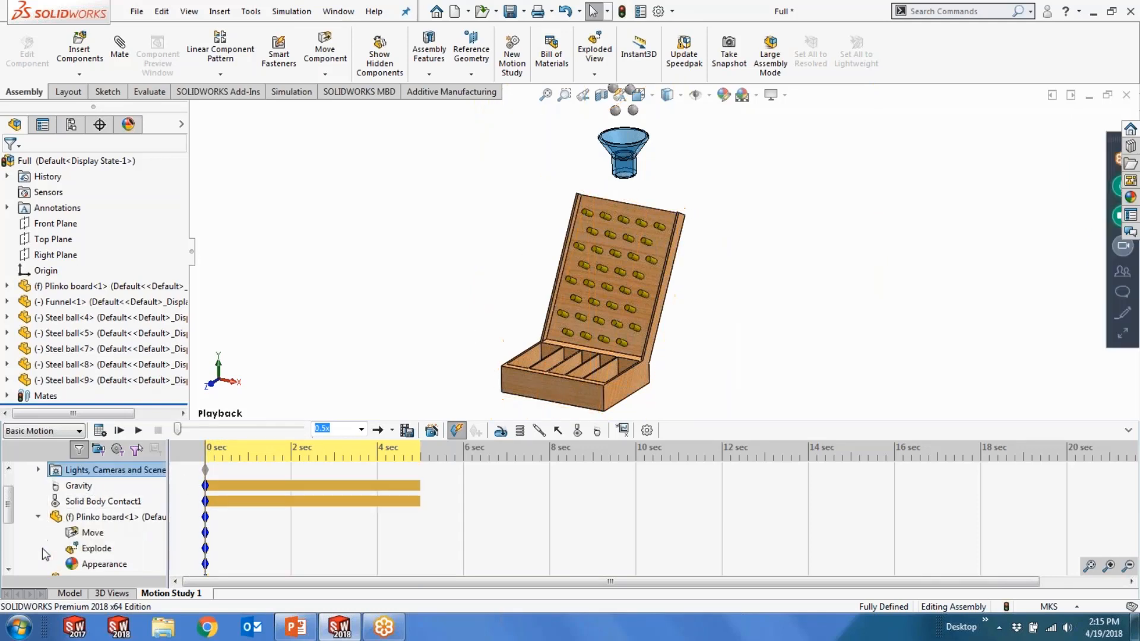
left_click(95, 538)
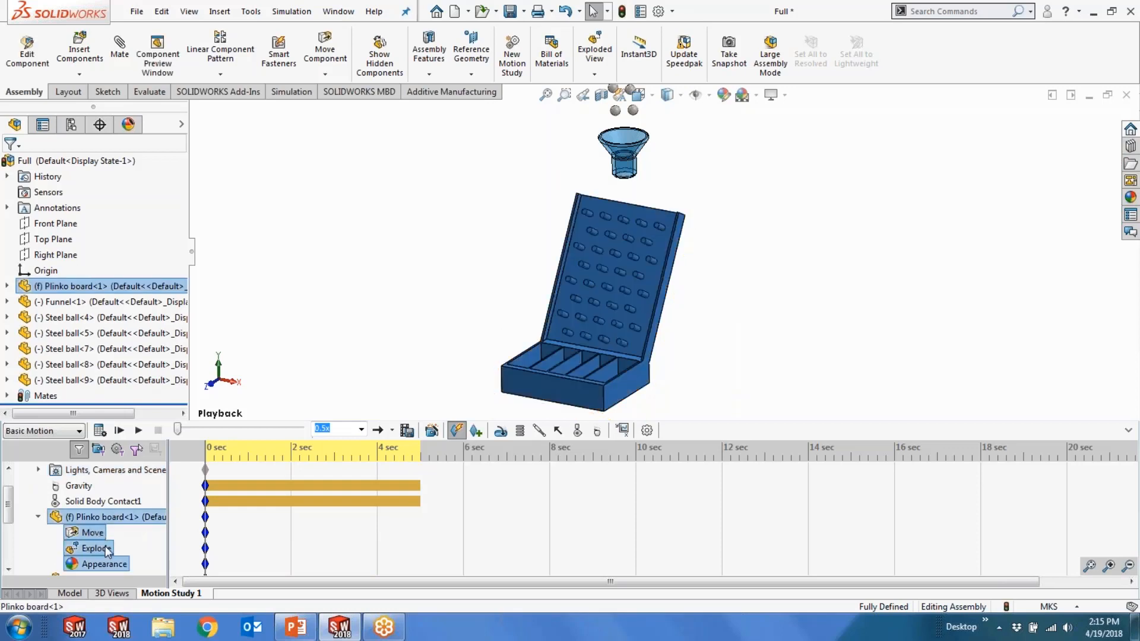
left_click(88, 561)
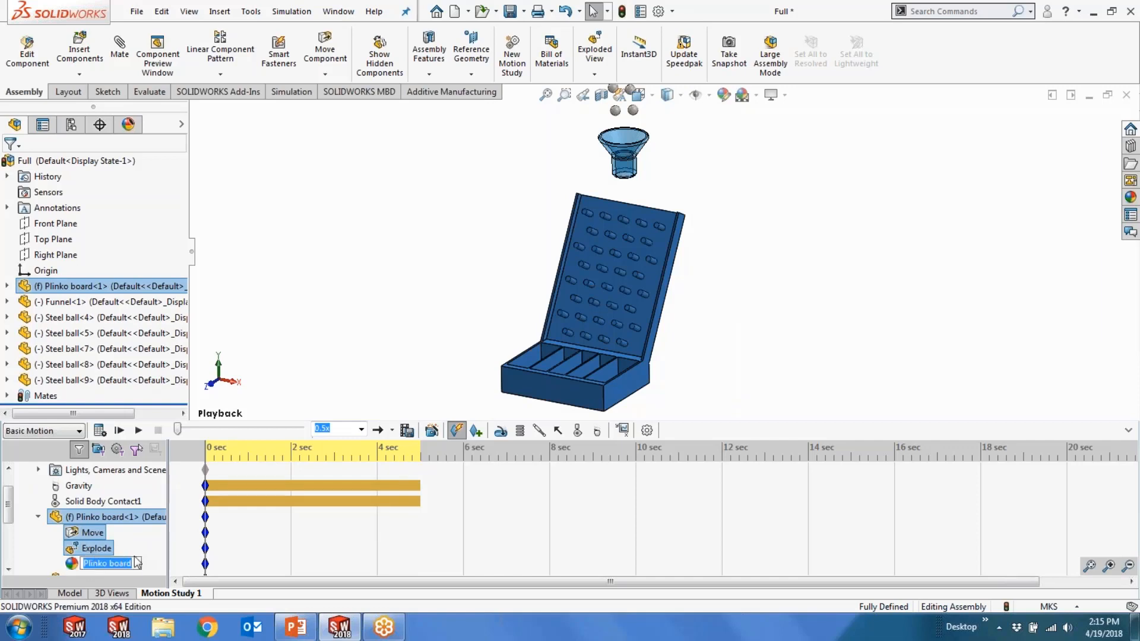
key("Escape")
left_click(38, 518)
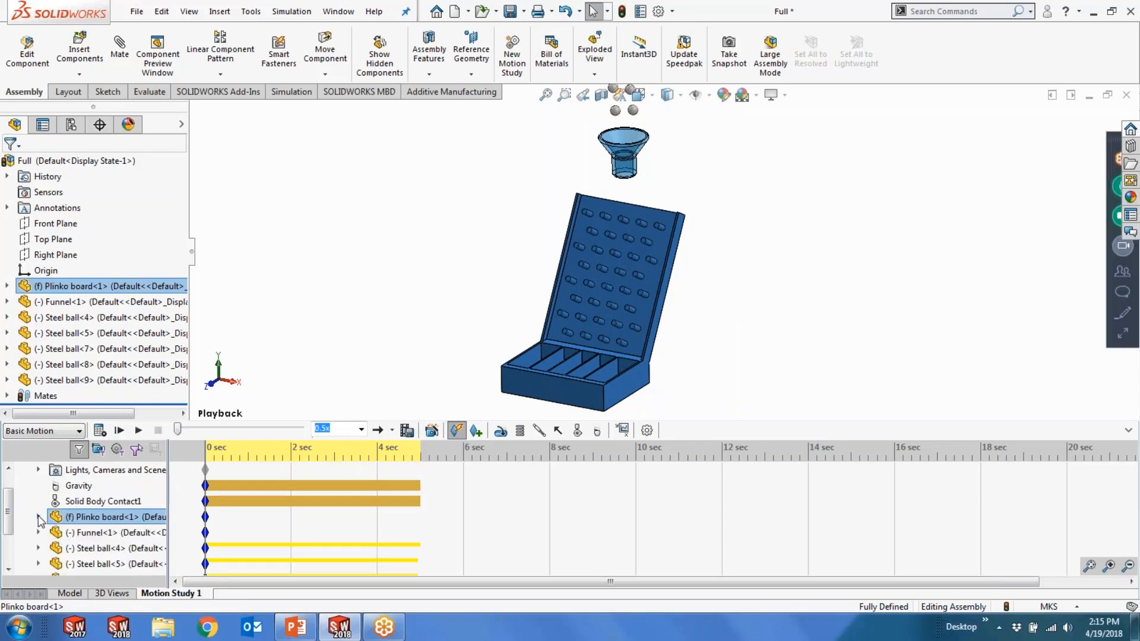
left_click_drag(13, 509, 12, 498)
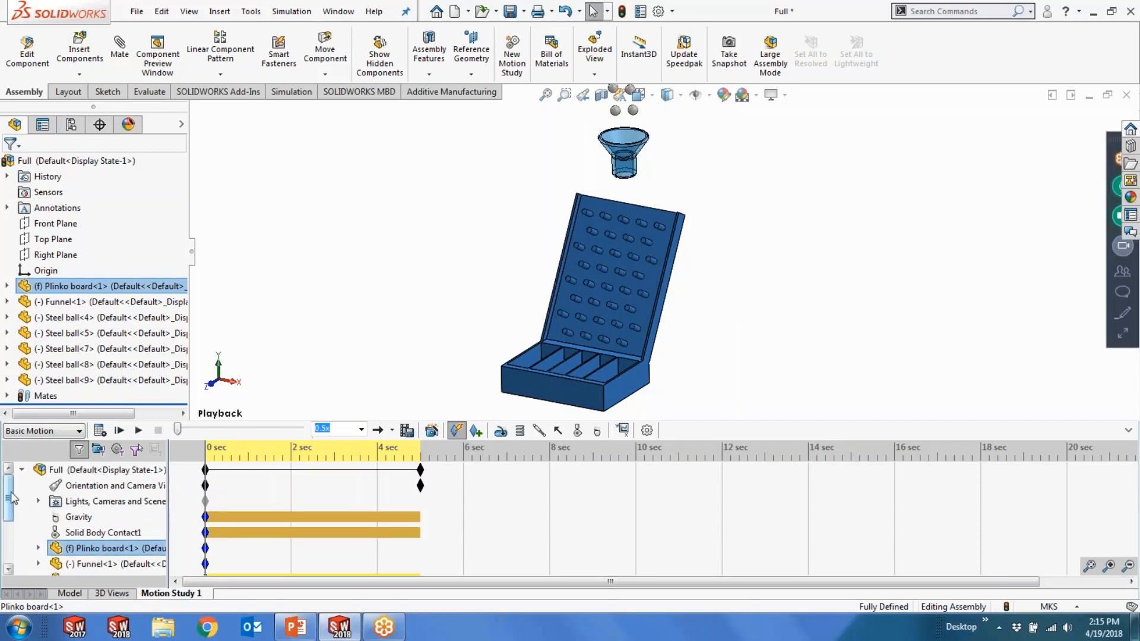
left_click(78, 432)
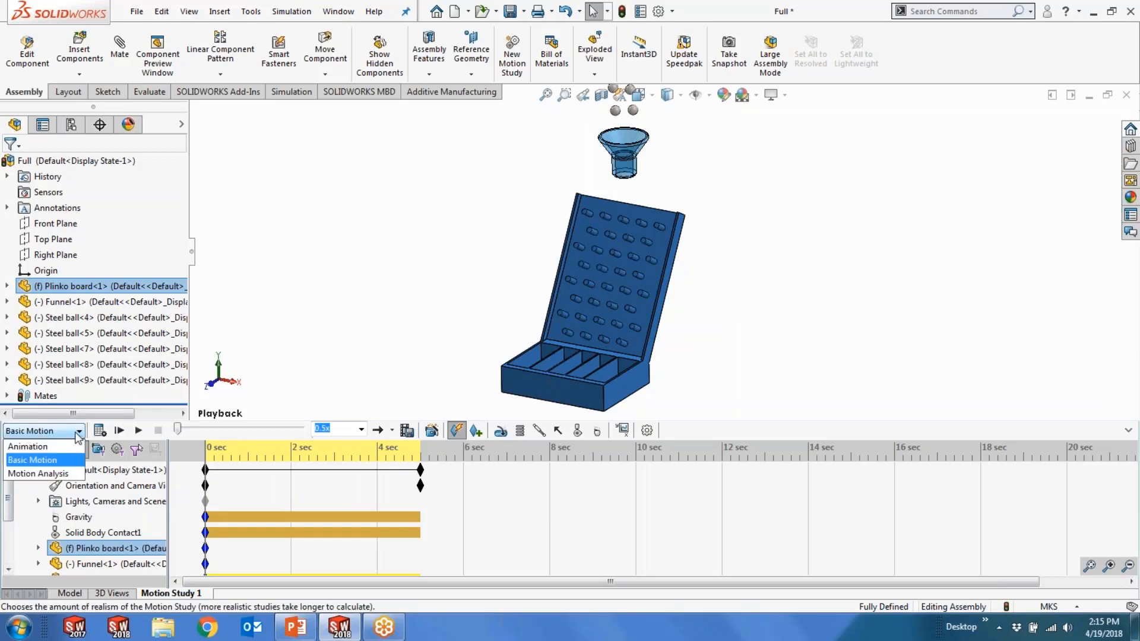
left_click(72, 473)
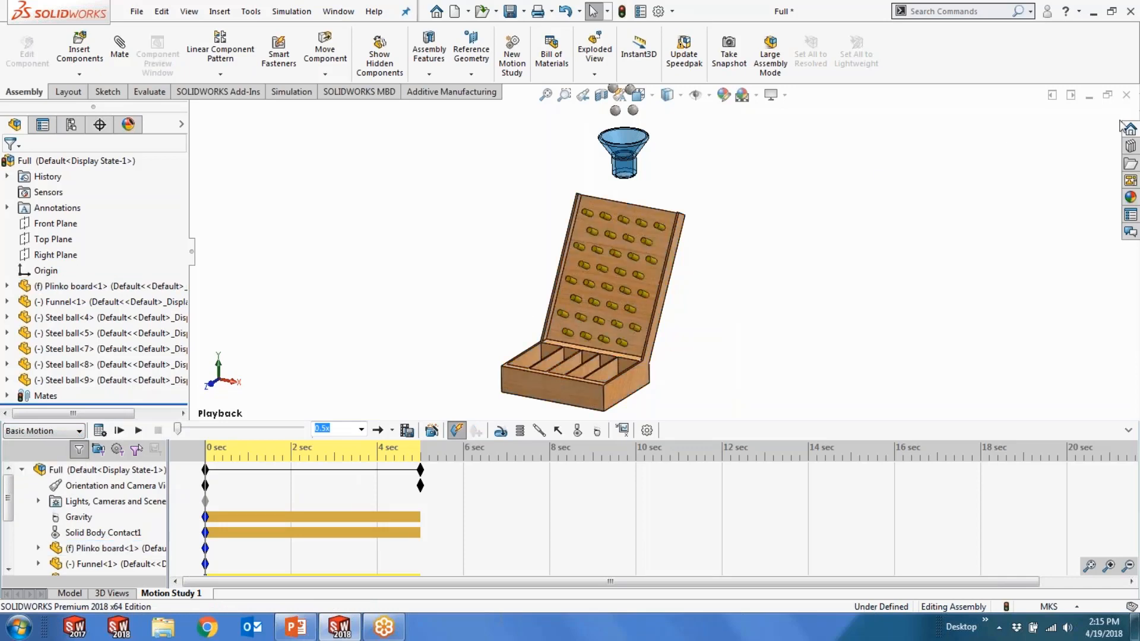
Close the Plinko assembly without saving, and open and rebuild Bowling Assembly from the Bowling folder in Resolved mode.
left_click(1126, 94)
left_click(573, 320)
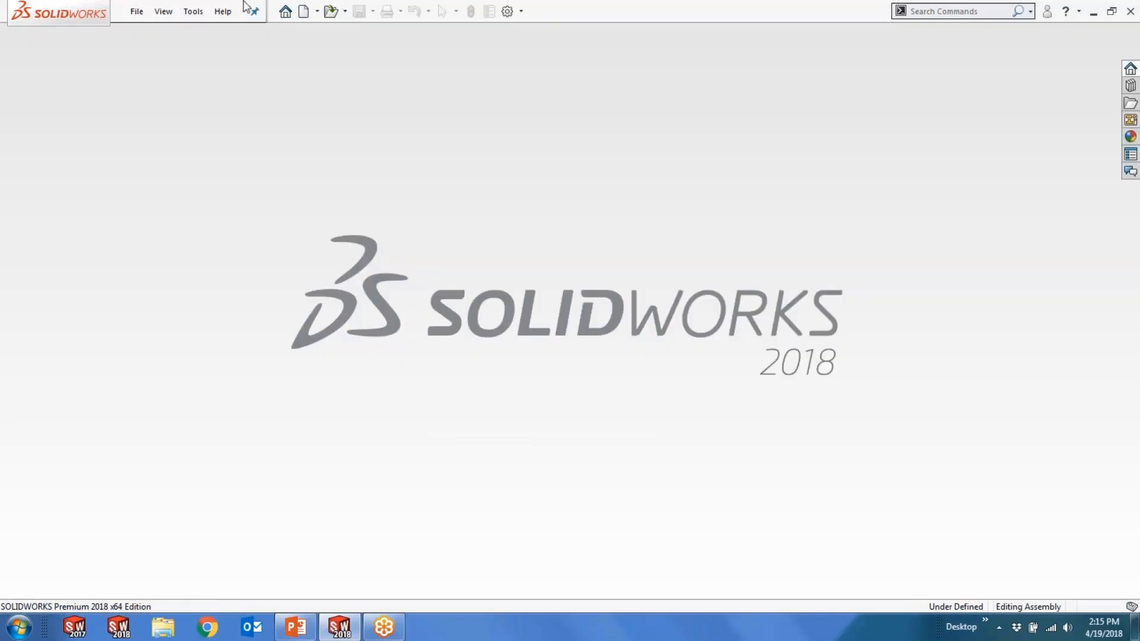
left_click(332, 12)
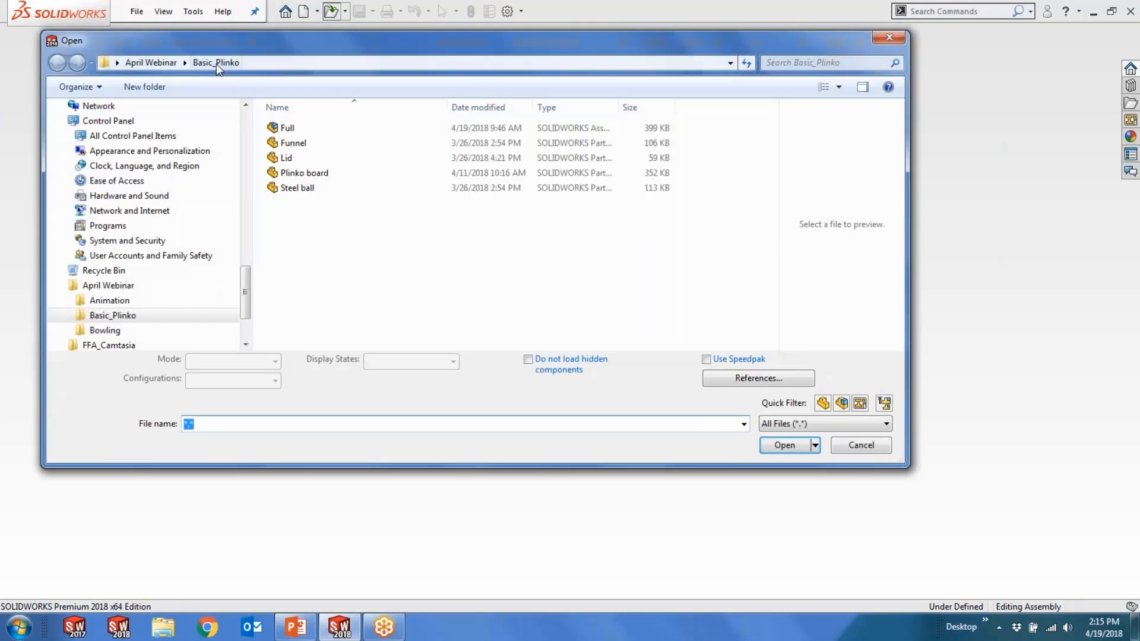
double_click(290, 158)
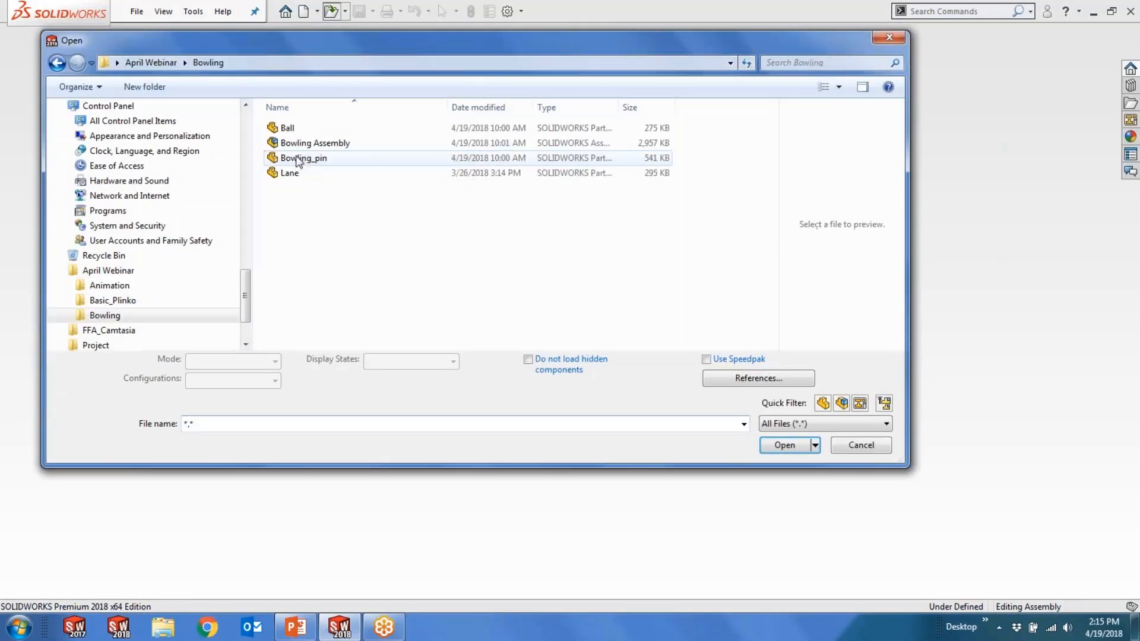
left_click(303, 143)
left_click(275, 362)
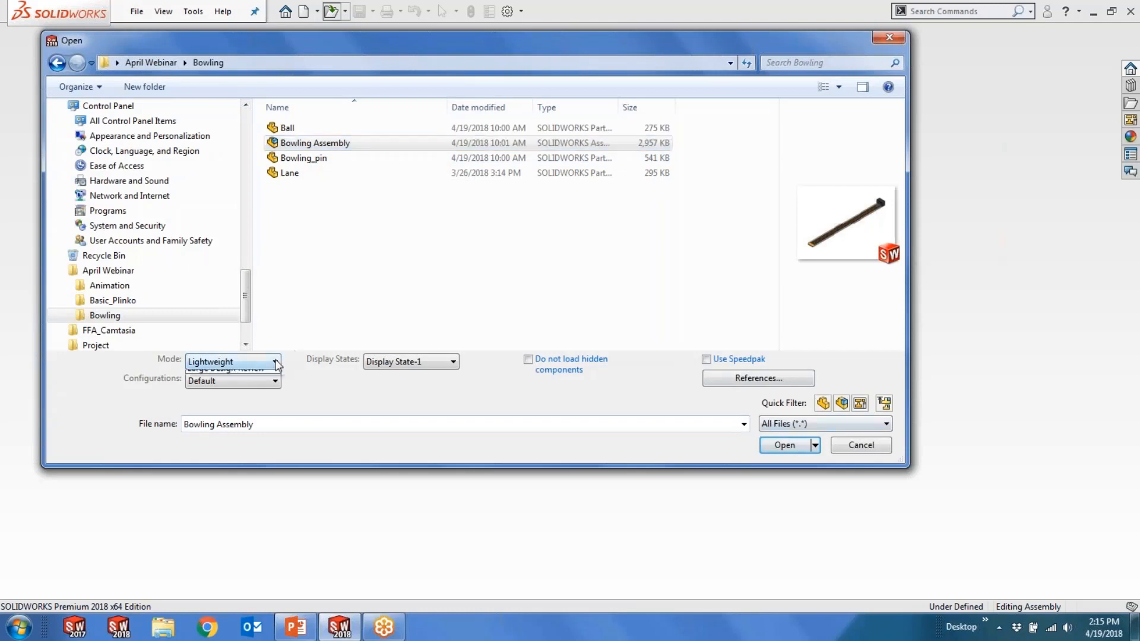
left_click(224, 372)
left_click(787, 452)
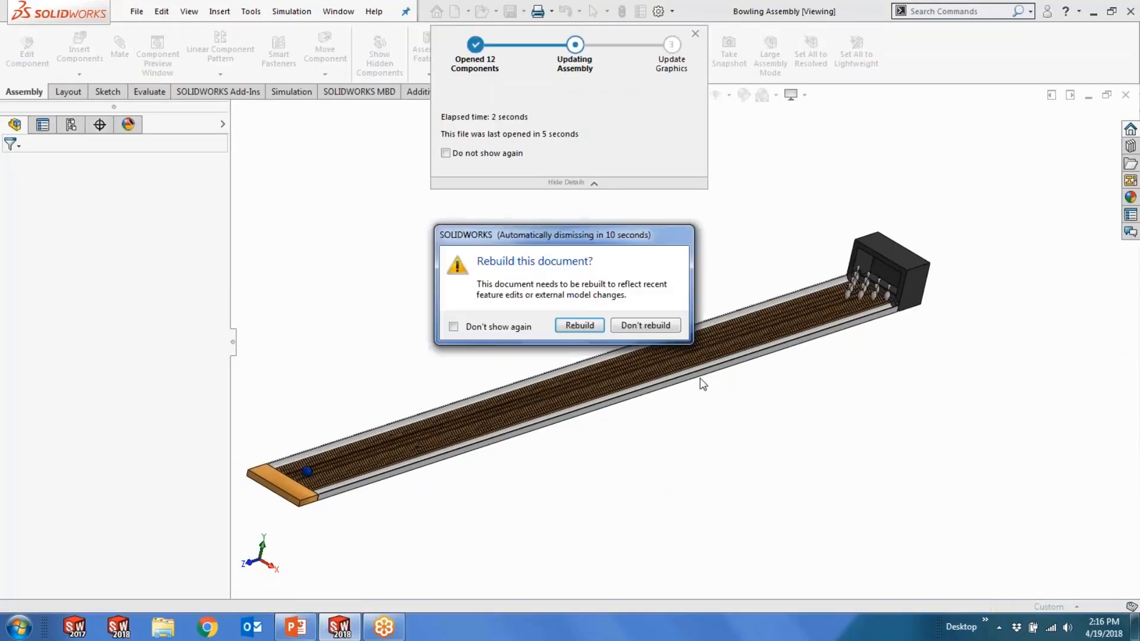
left_click(585, 327)
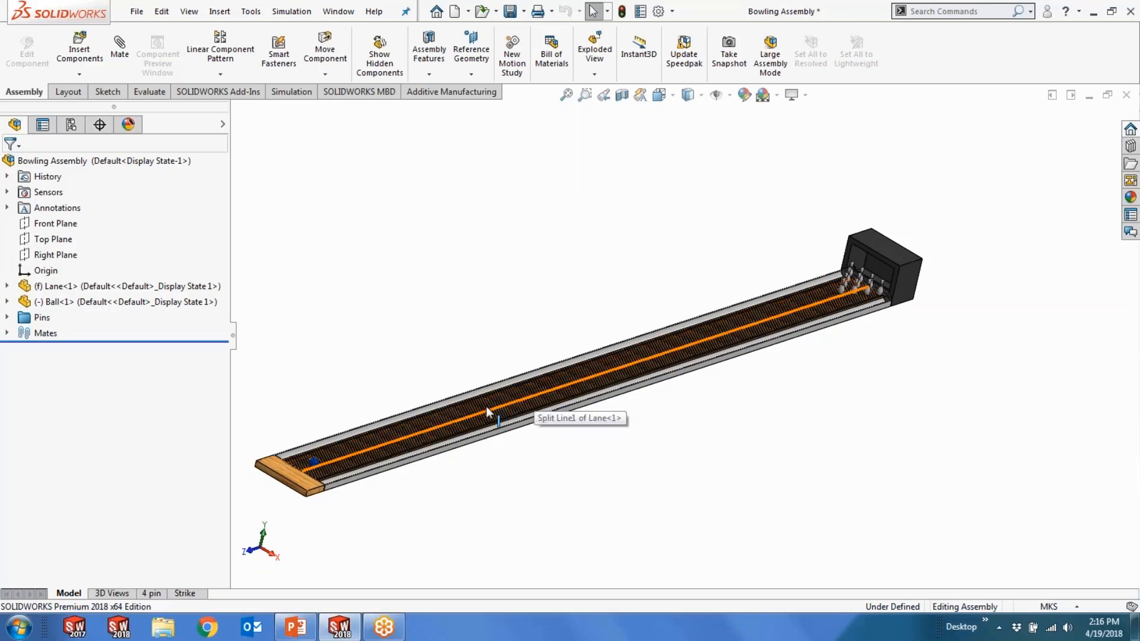
Inspect the bowling lane from the ball to the pins and open the 4 pin motion study.
scroll(368, 463, "down", 4)
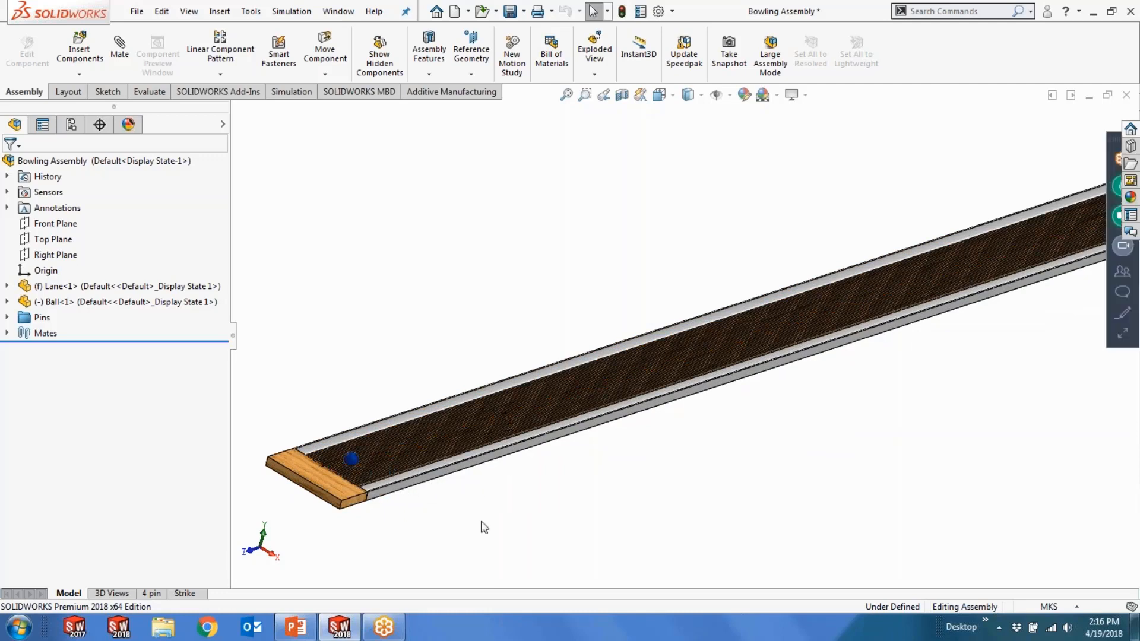
scroll(484, 527, "up", 5)
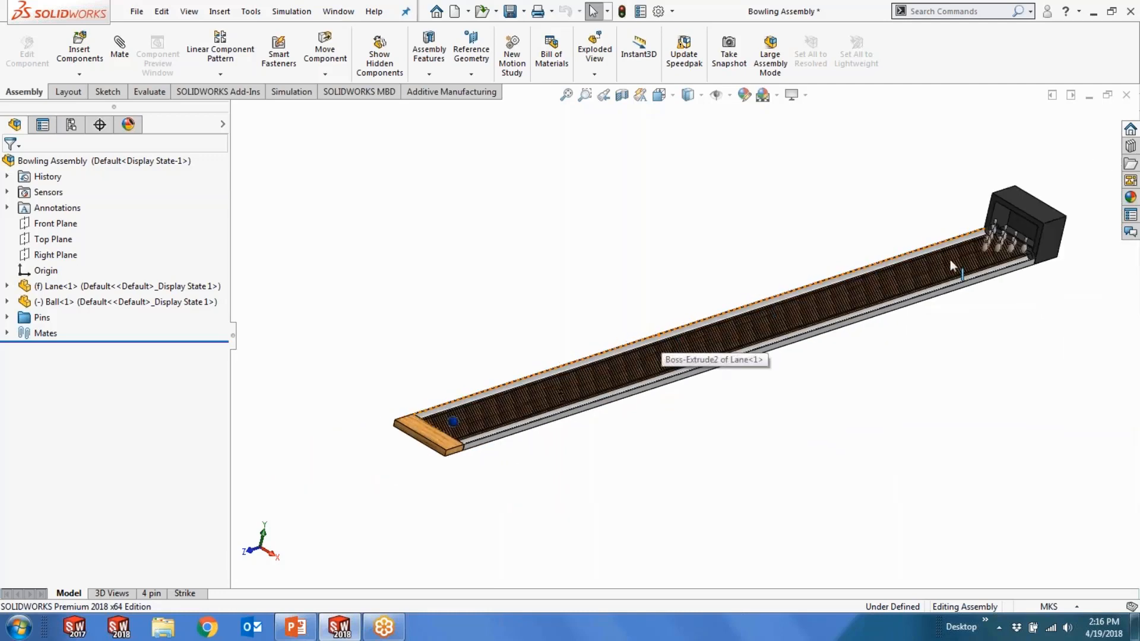
scroll(1039, 248, "down", 2)
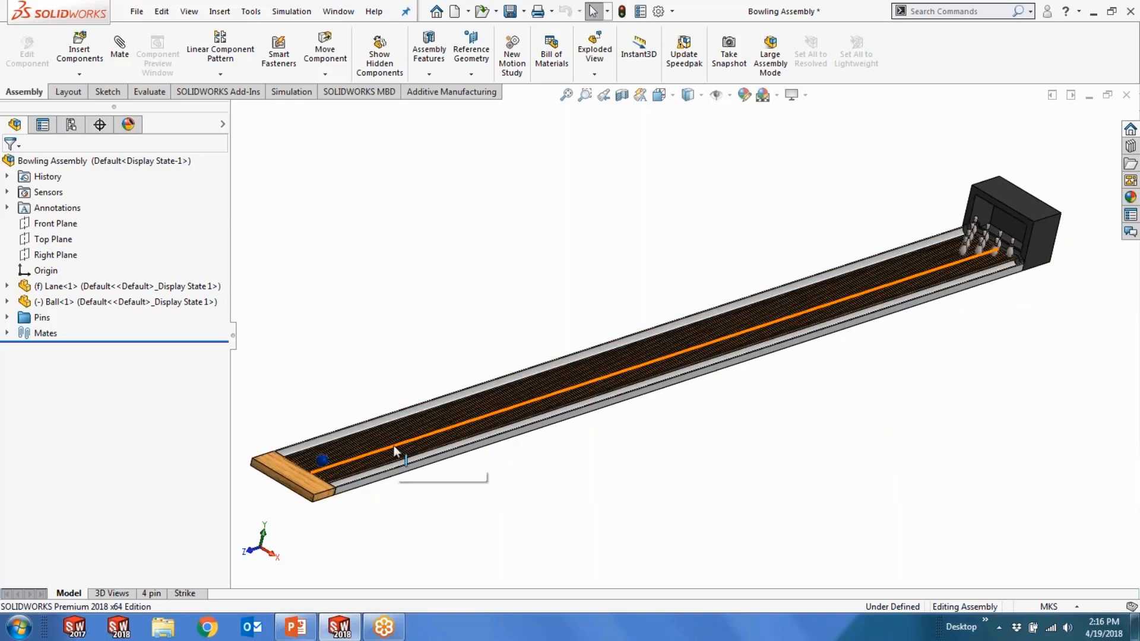
left_click(151, 593)
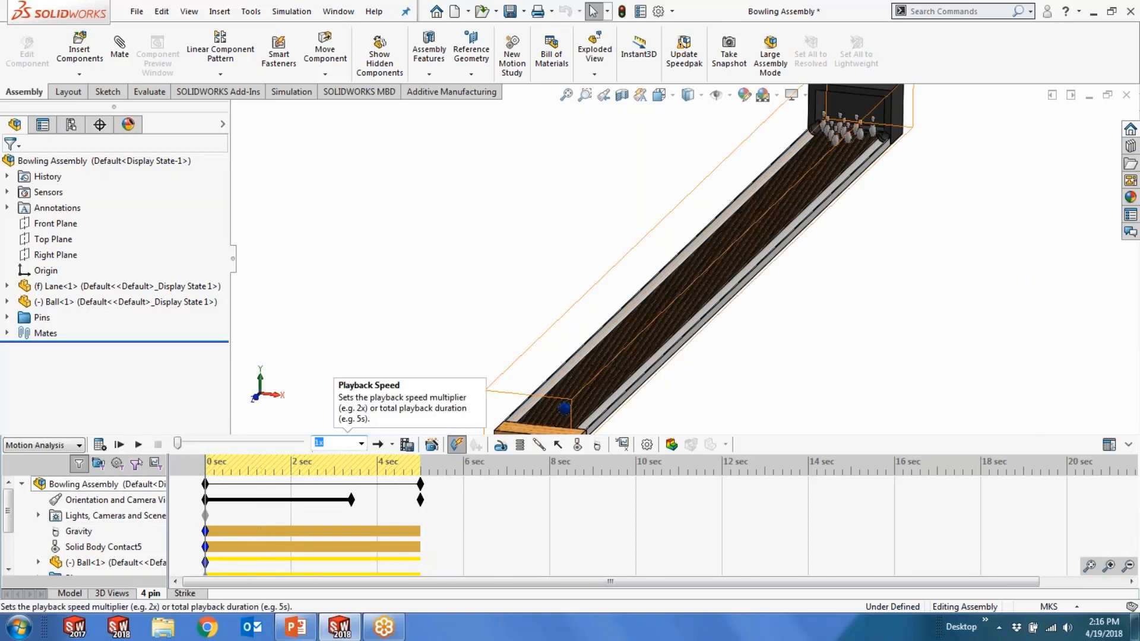
Examine the study's Gravity and the components used in Solid Body Contact5, including the individual pins and the lane.
left_click(77, 532)
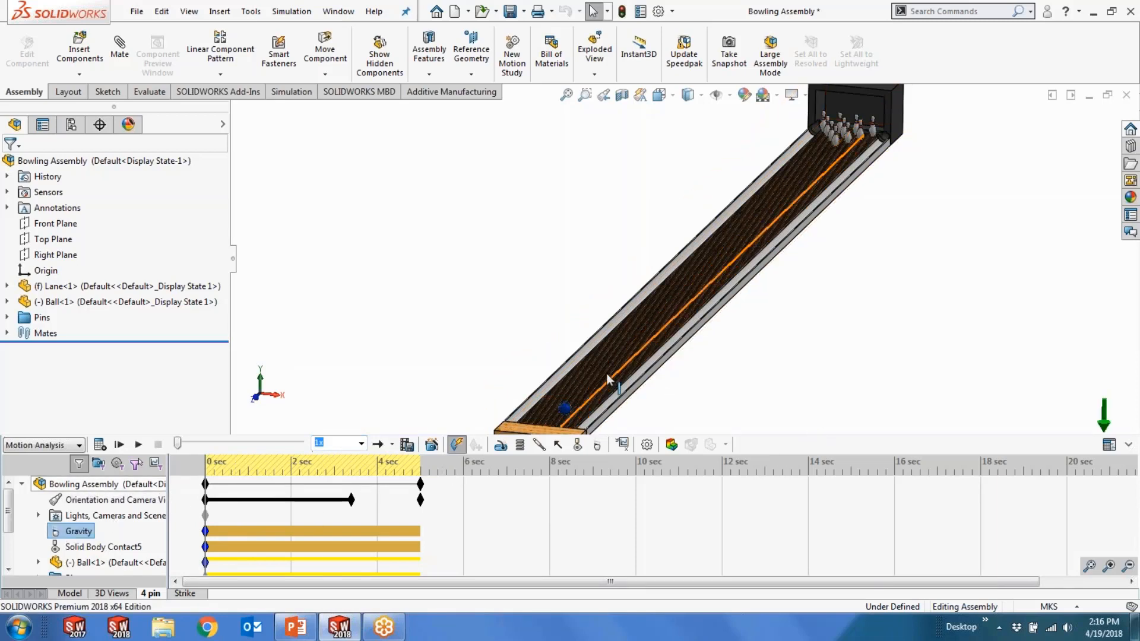
left_click(71, 548)
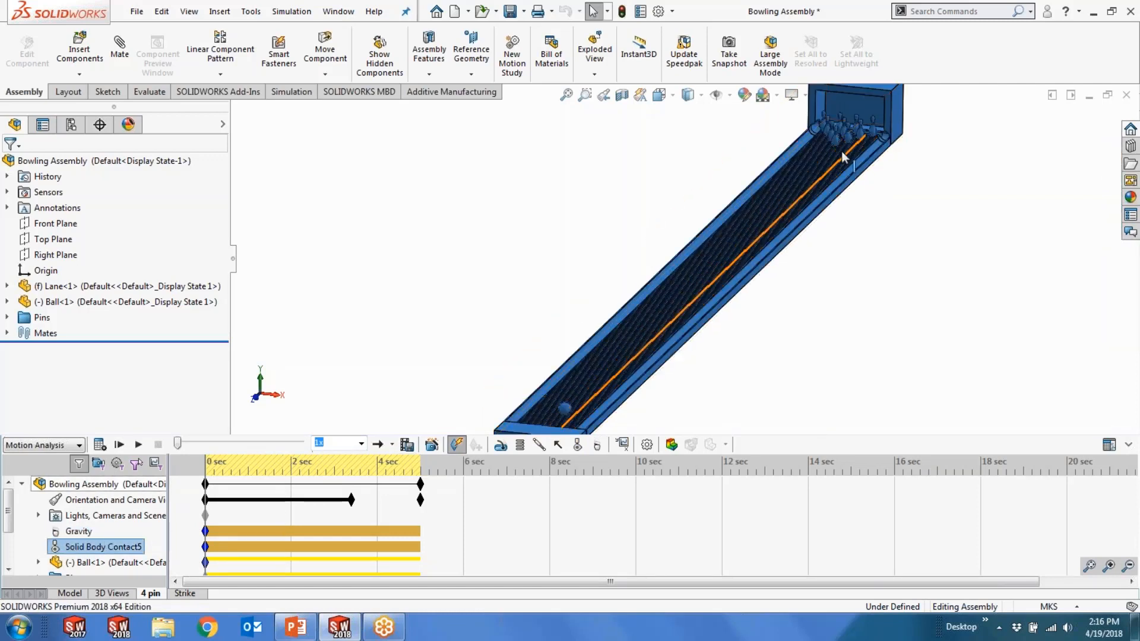
left_click(6, 317)
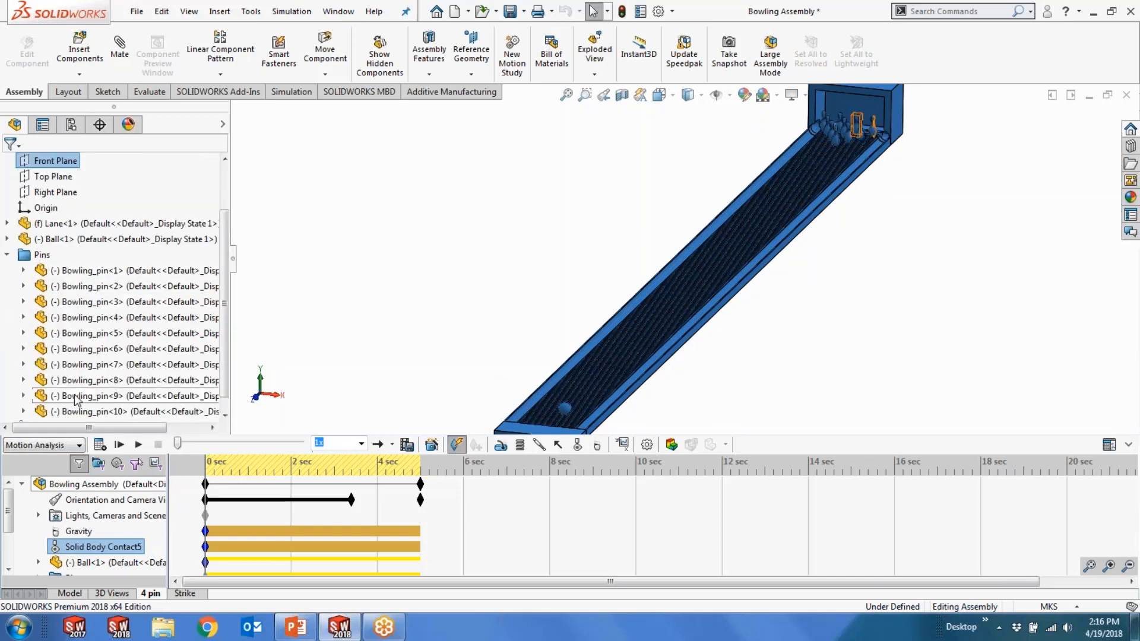
left_click(7, 254)
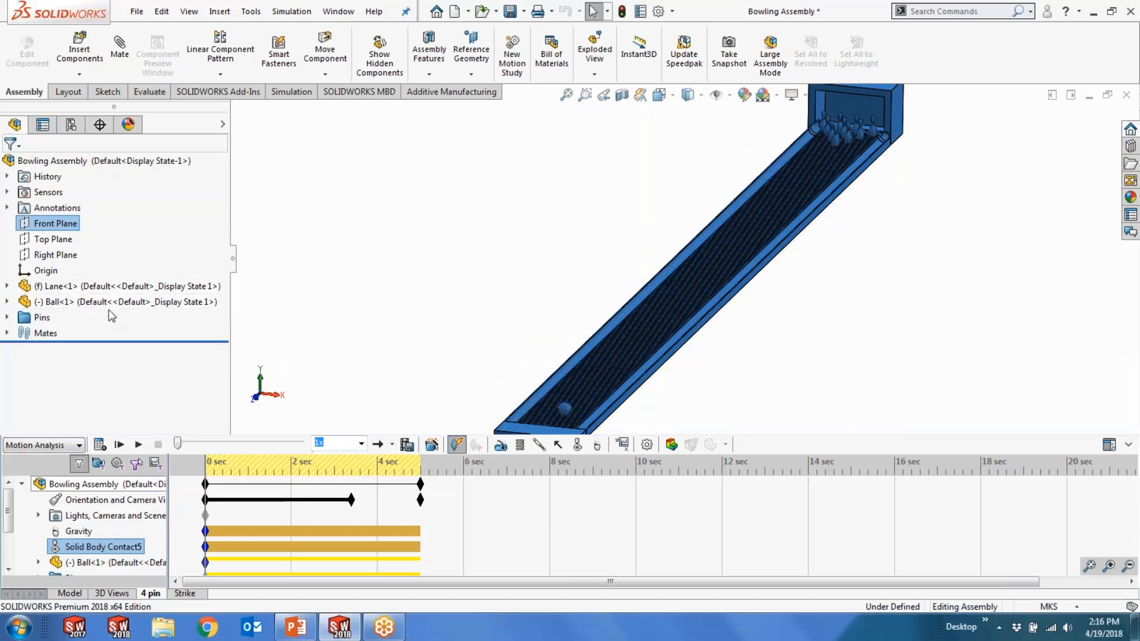
left_click(113, 286)
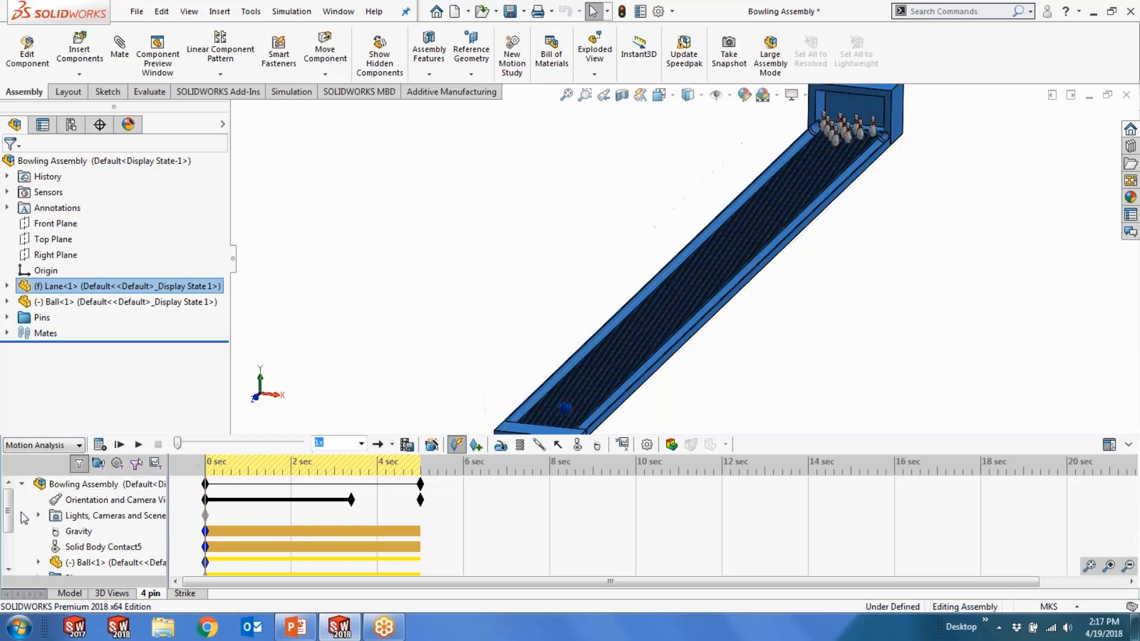
Examine the ball's Initial Velocity1 definition in the 4 pin study, including its linear and angular velocity and lane edge directions, leaving it unchanged.
left_click_drag(8, 511, 13, 541)
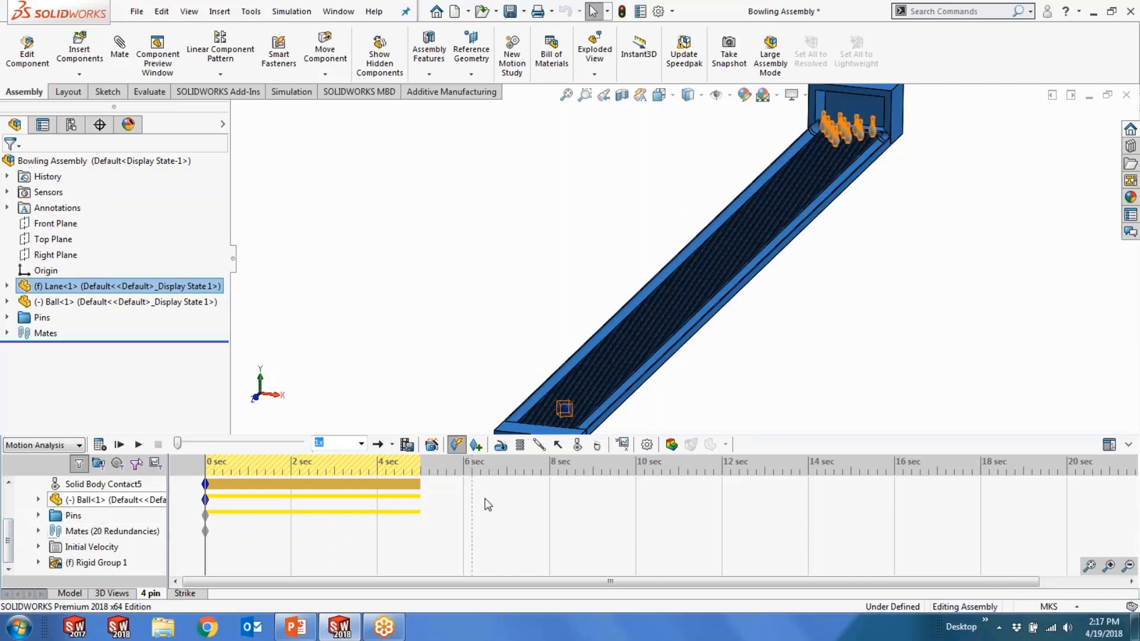
left_click(474, 386)
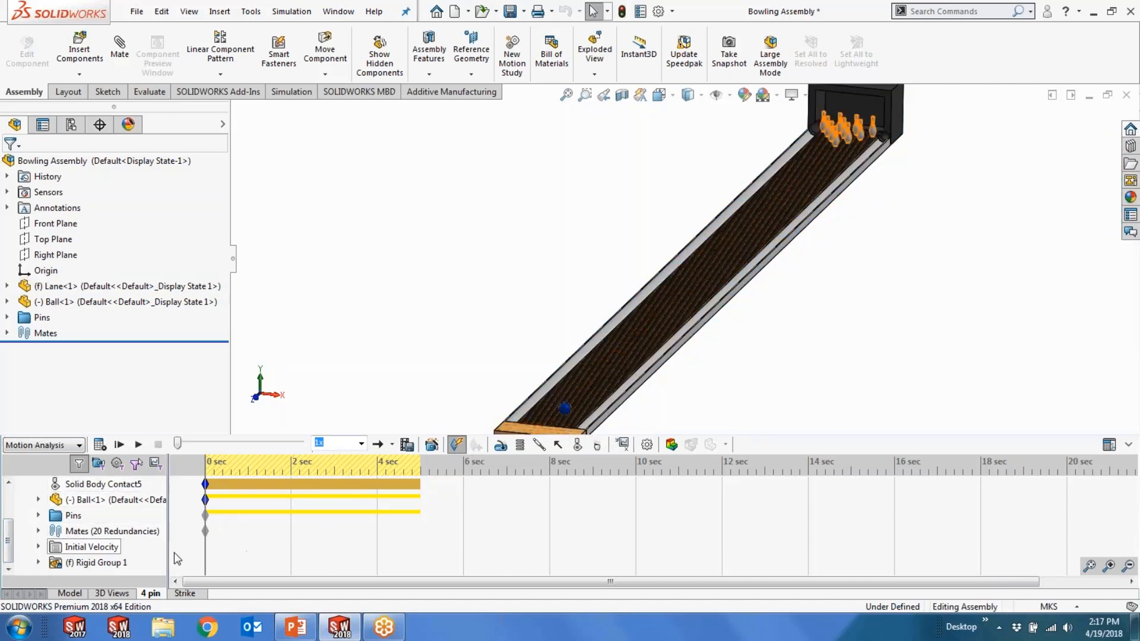
left_click(38, 547)
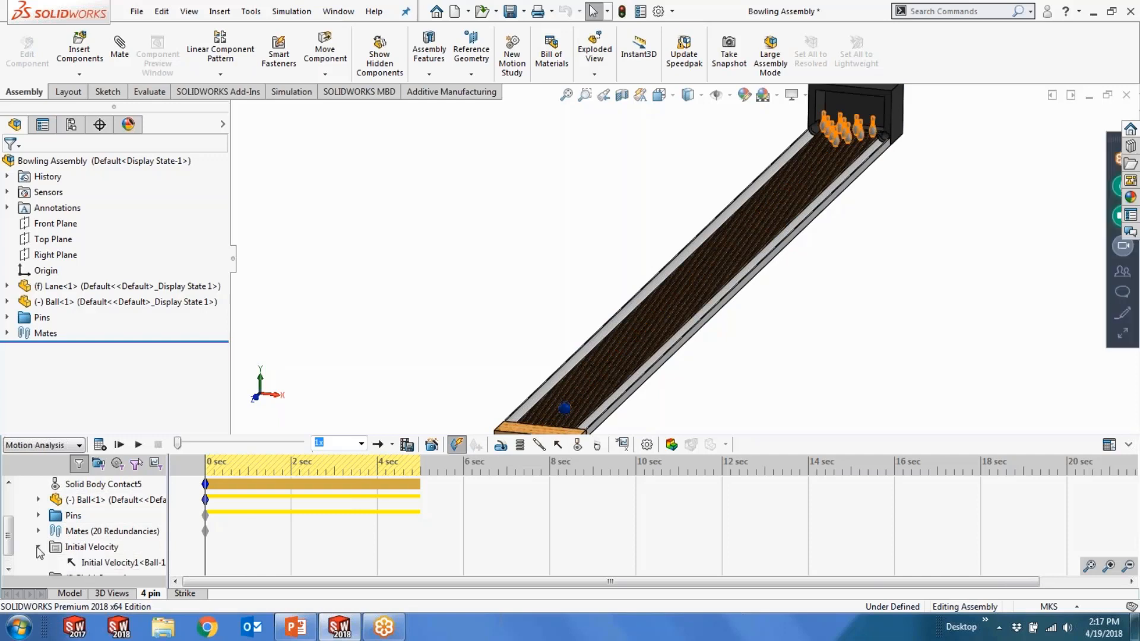
right_click(83, 564)
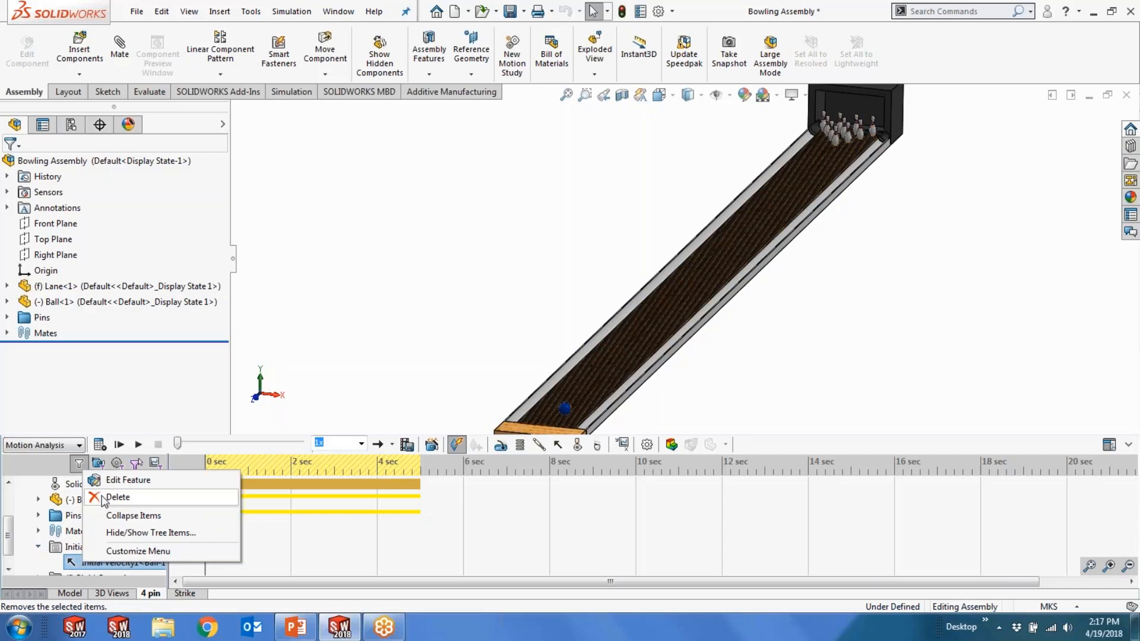
left_click(108, 486)
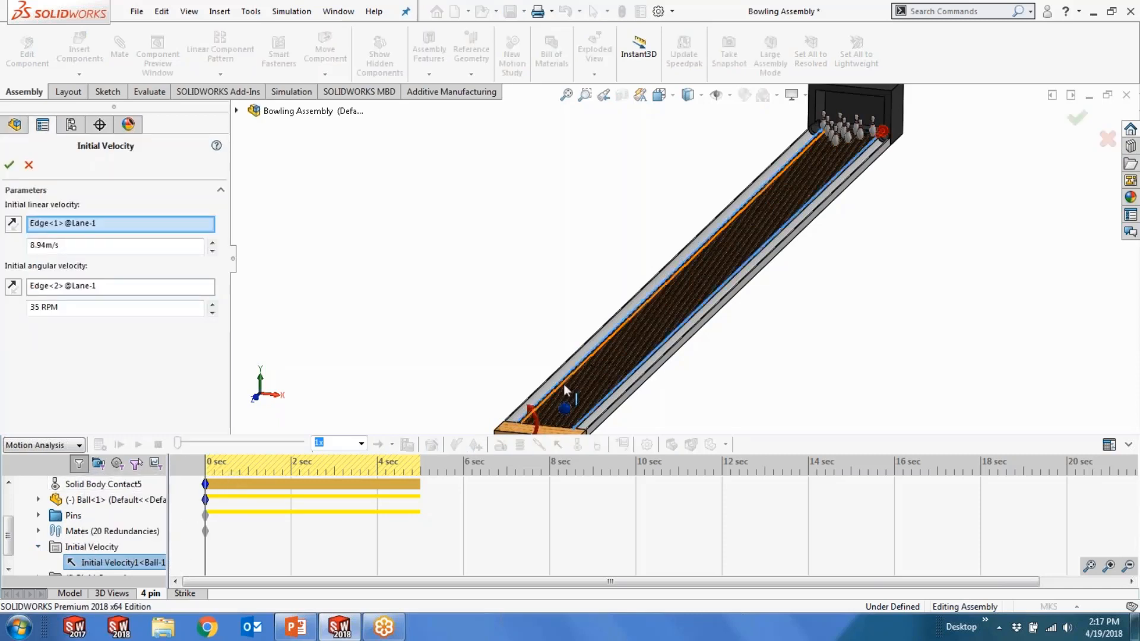
scroll(568, 383, "up", 1)
scroll(620, 350, "down", 1)
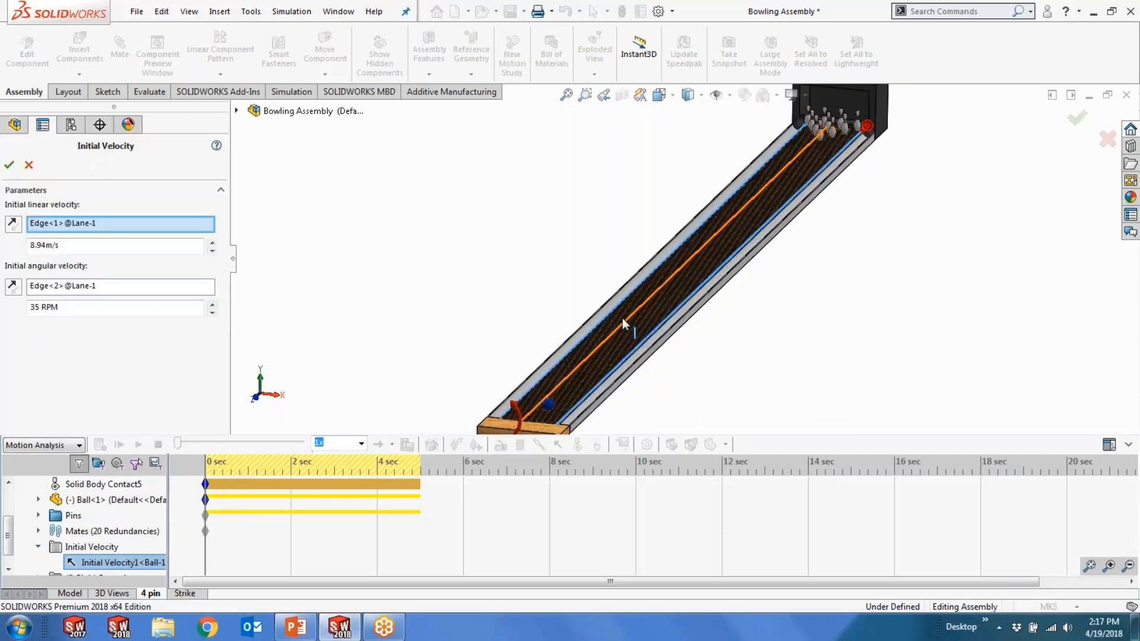
left_click(54, 224)
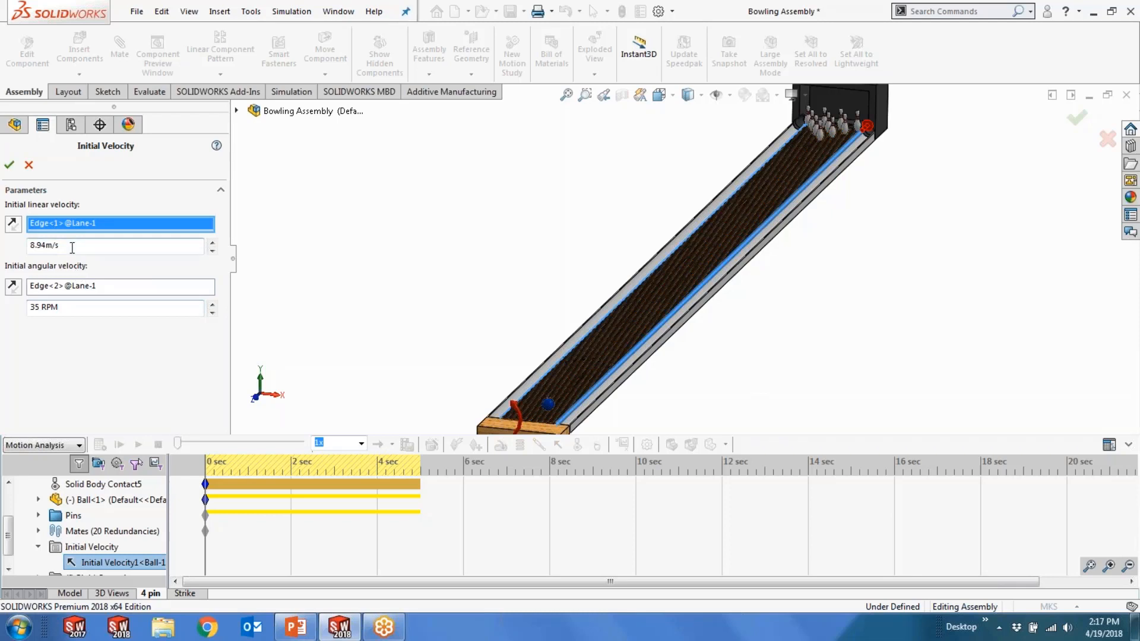
left_click(79, 306)
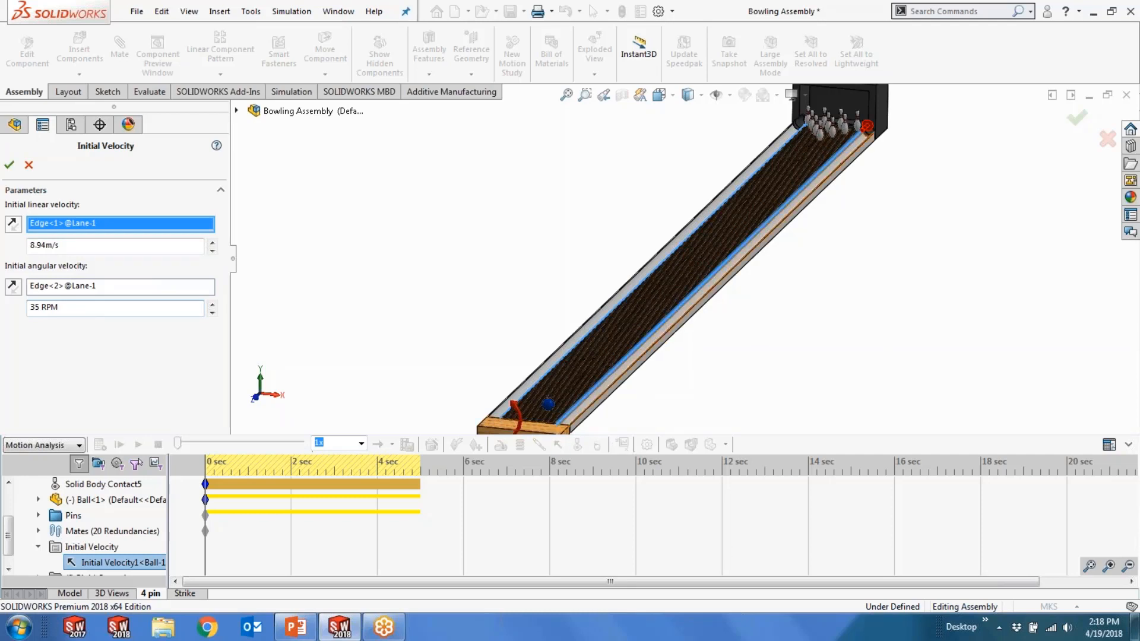
left_click(27, 167)
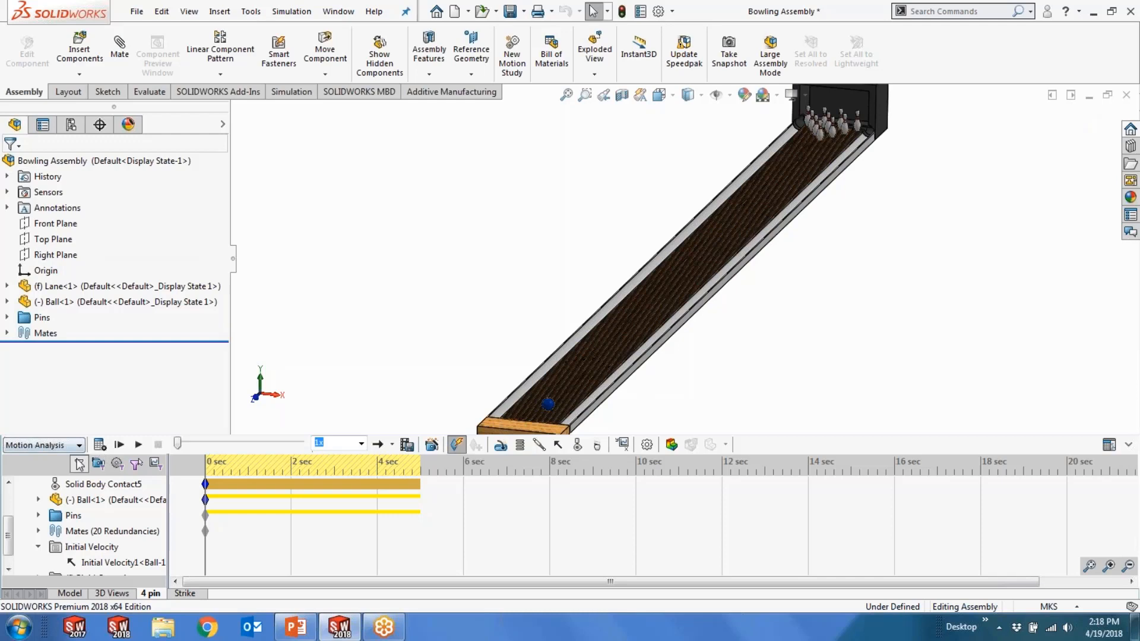
Play the 4 pin study, return it to 0 seconds and view the options for its orientation and camera views.
left_click(138, 446)
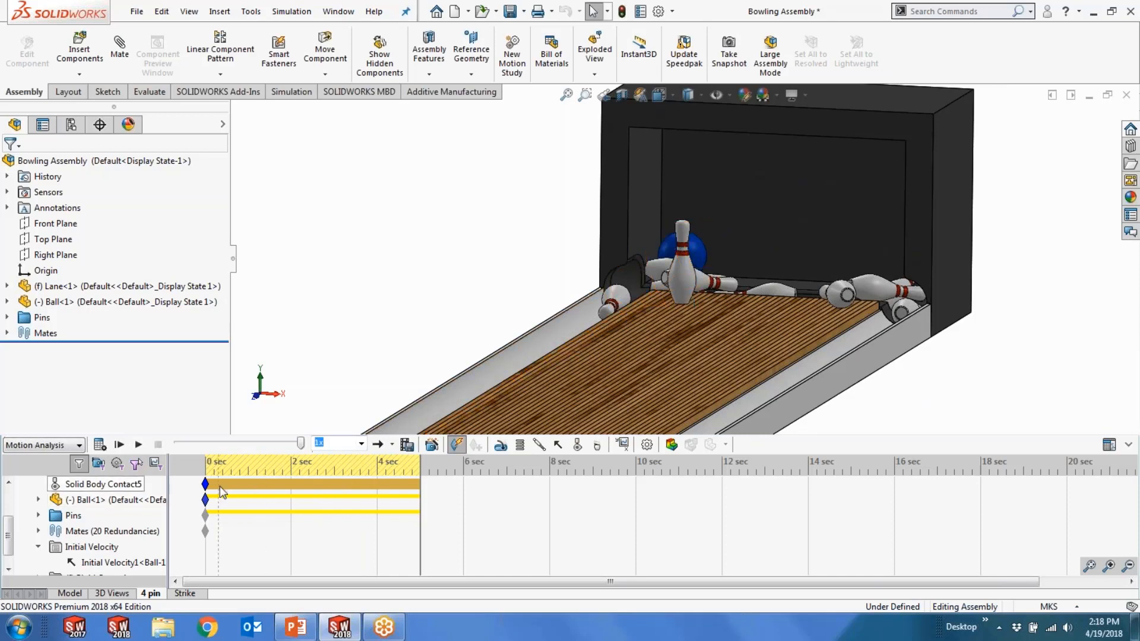
left_click(209, 469)
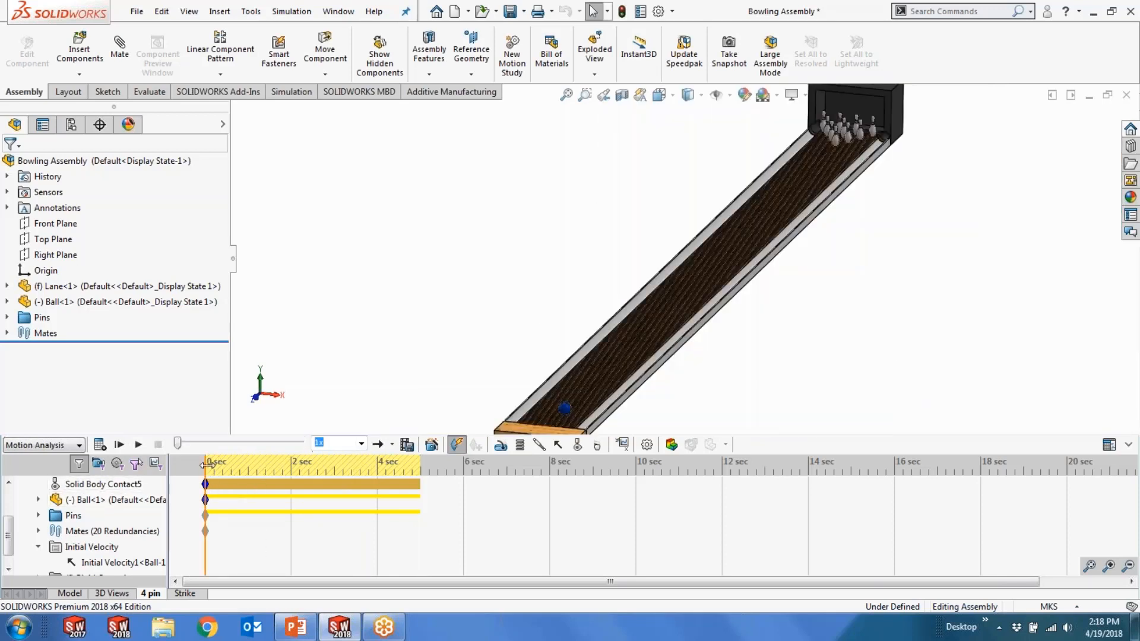
left_click_drag(9, 537, 8, 502)
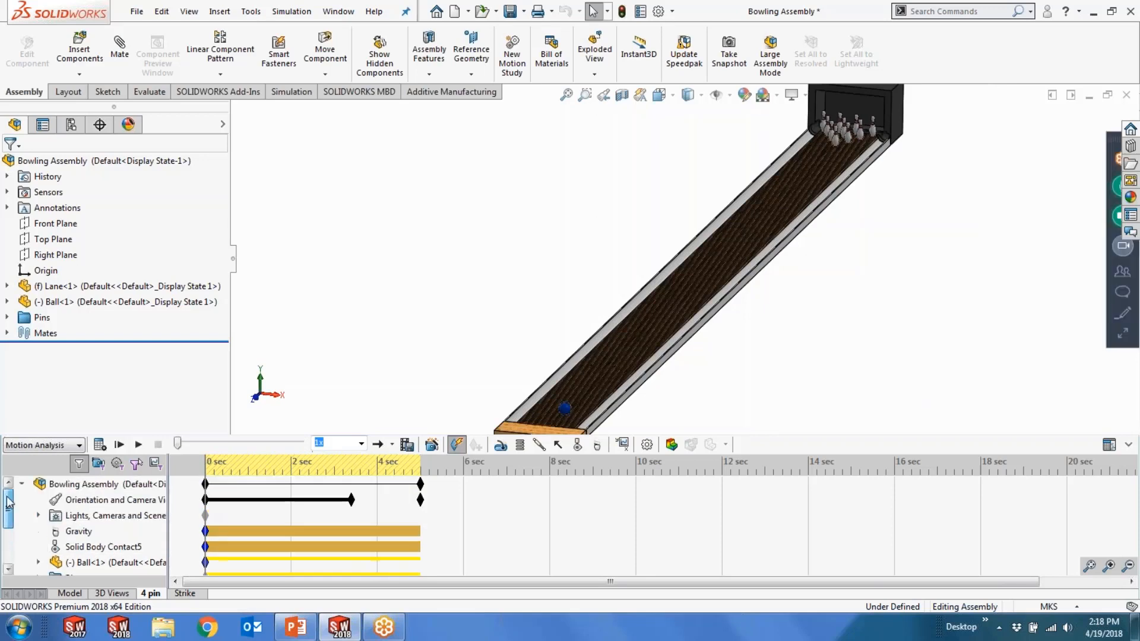
right_click(78, 500)
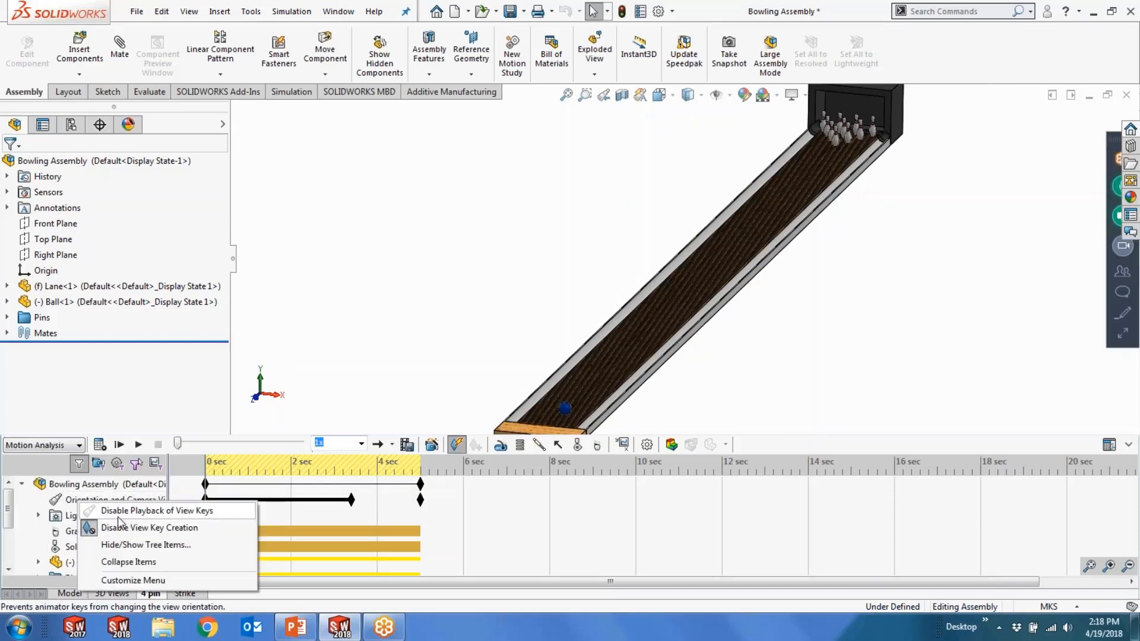
left_click(348, 394)
scroll(536, 393, "up", 1)
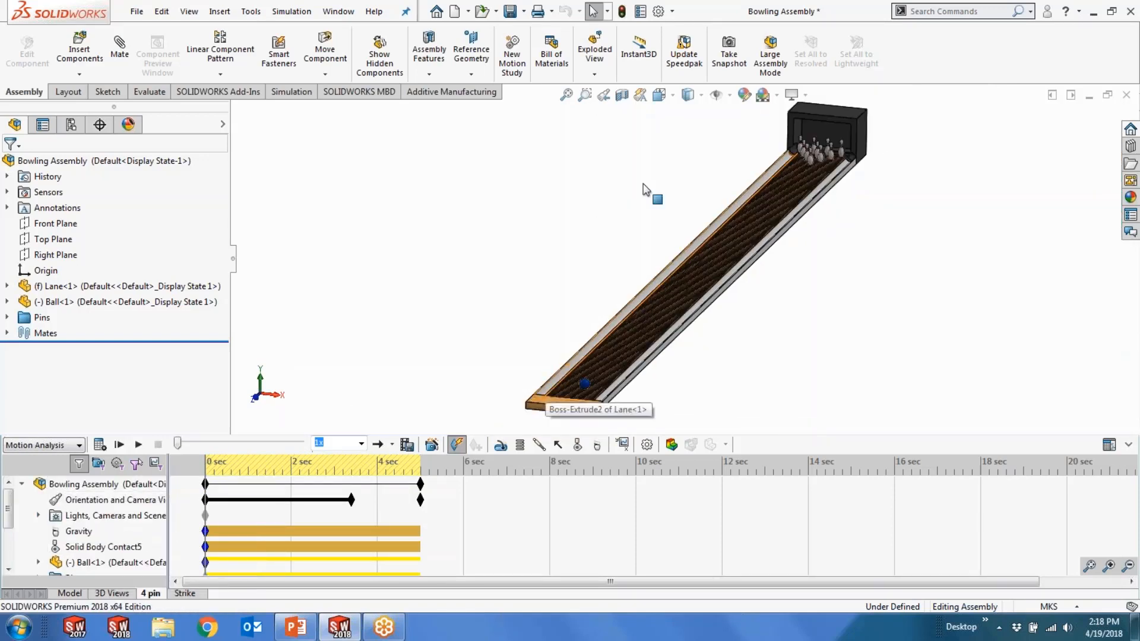
Switch the bowling assembly to the Front view and re-enable view key creation in the 4 pin study.
left_click(672, 97)
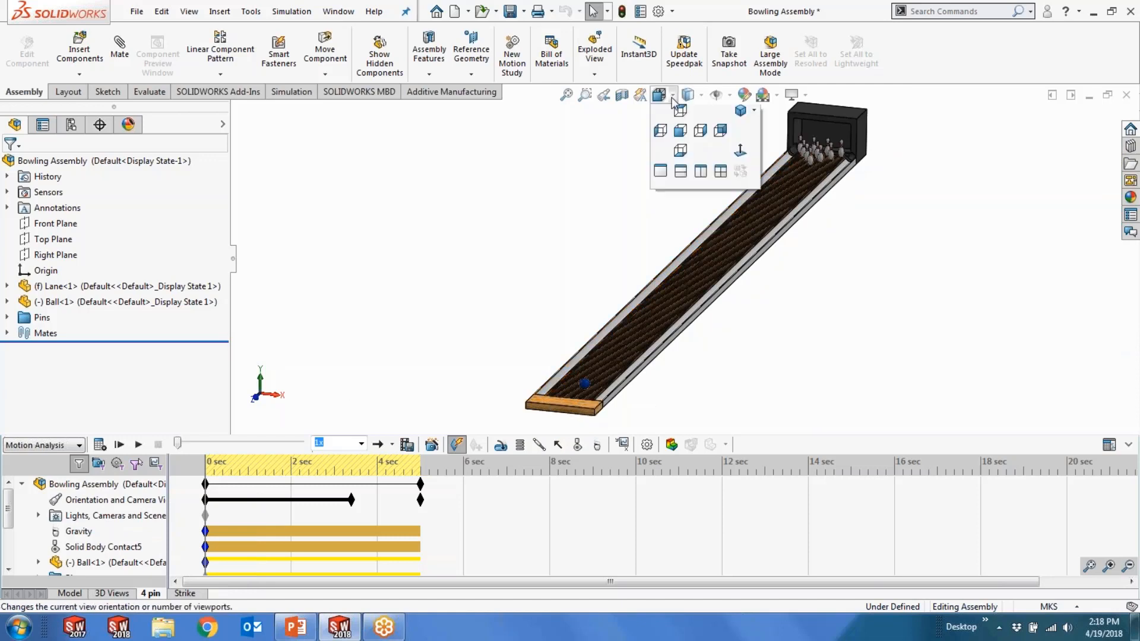
left_click(680, 131)
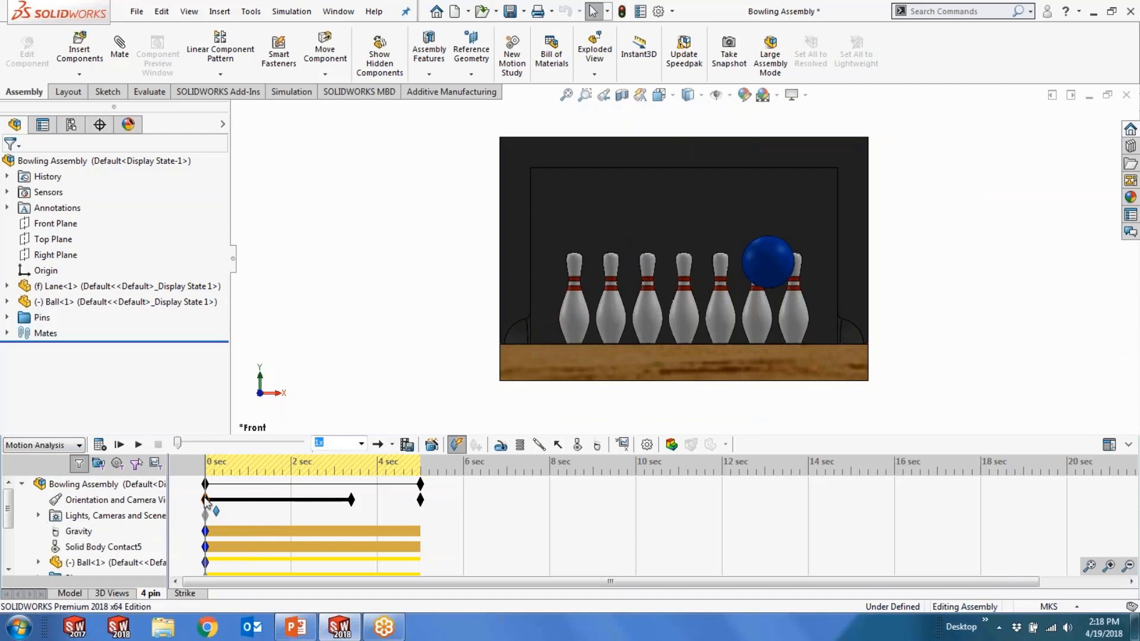
right_click(129, 504)
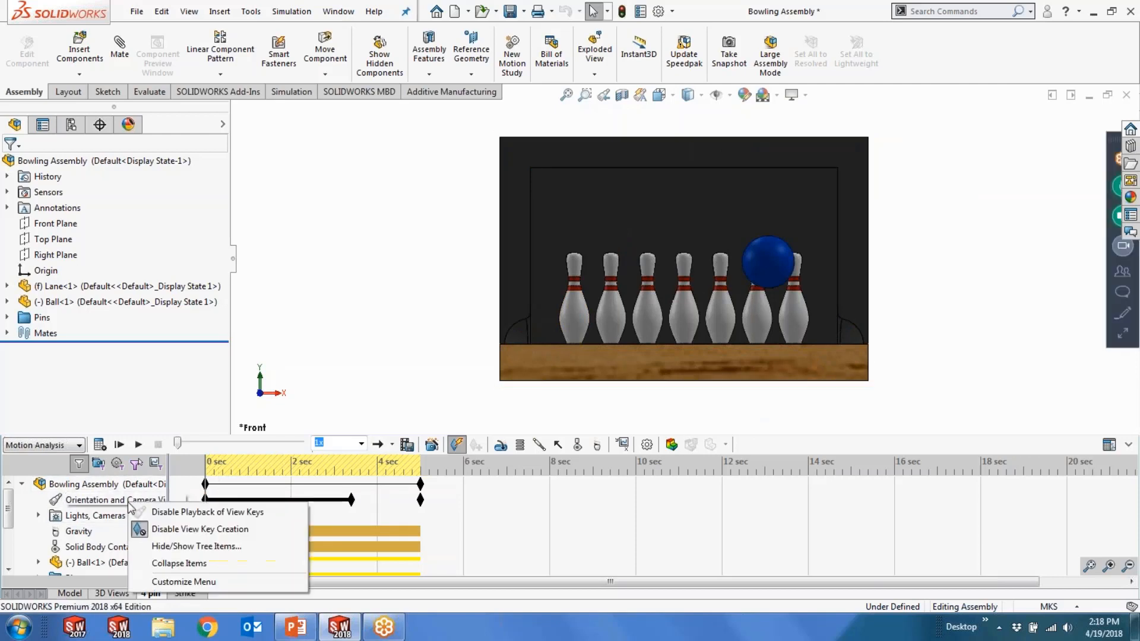
left_click(178, 529)
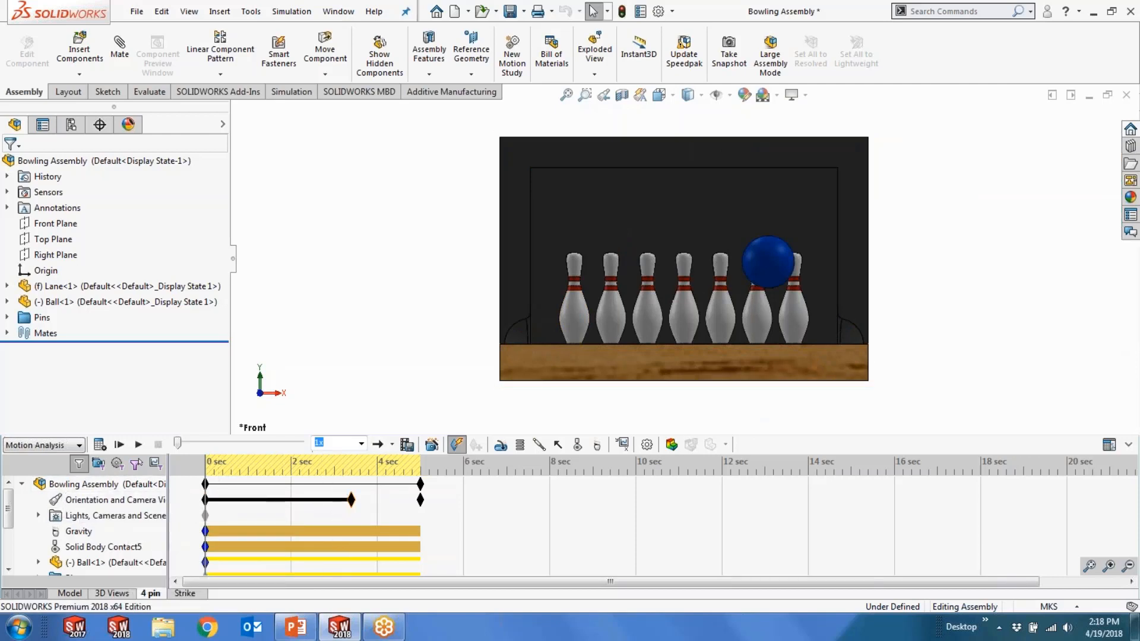
Delete the orientation view keys after 0 seconds and play the 4 pin study from the Front view.
left_click_drag(355, 501, 422, 501)
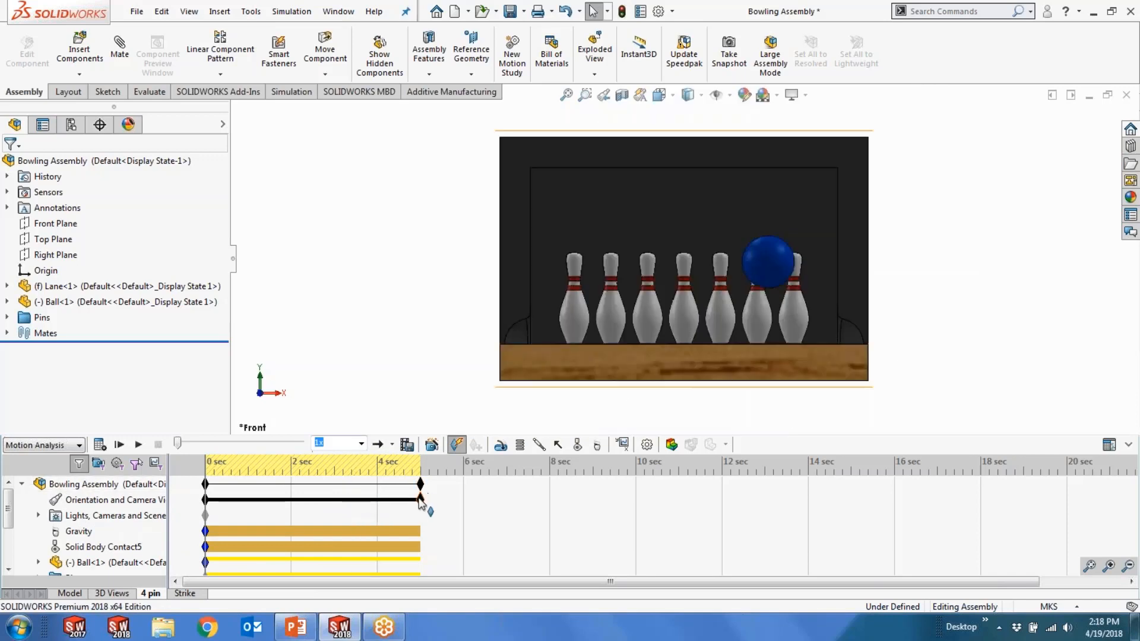
key("Delete")
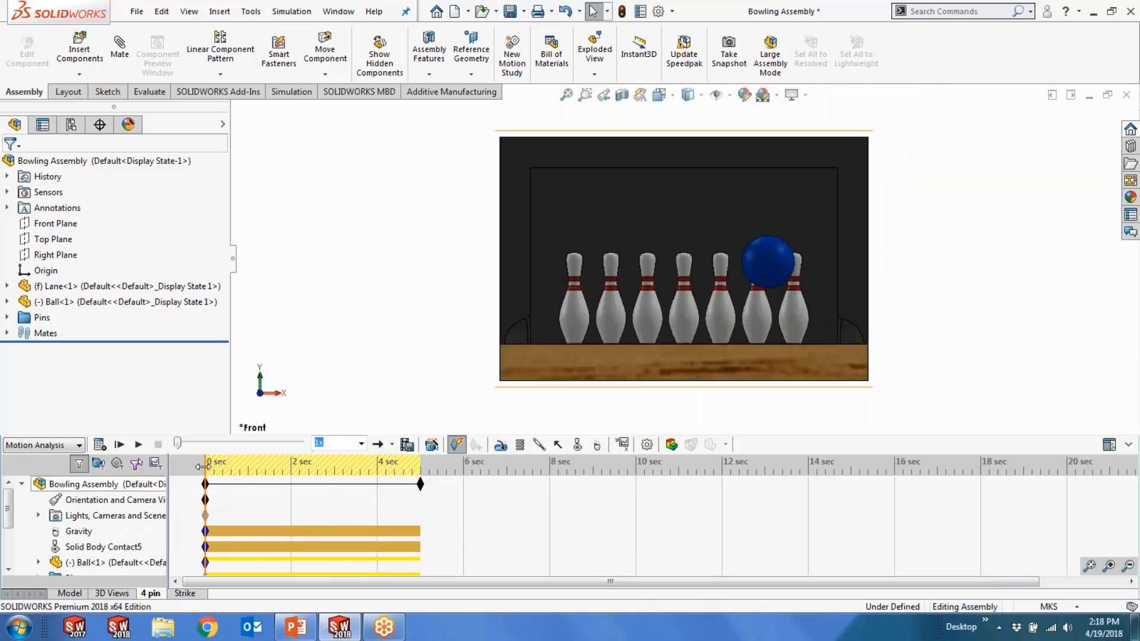
scroll(629, 359, "up", 1)
scroll(696, 265, "down", 1)
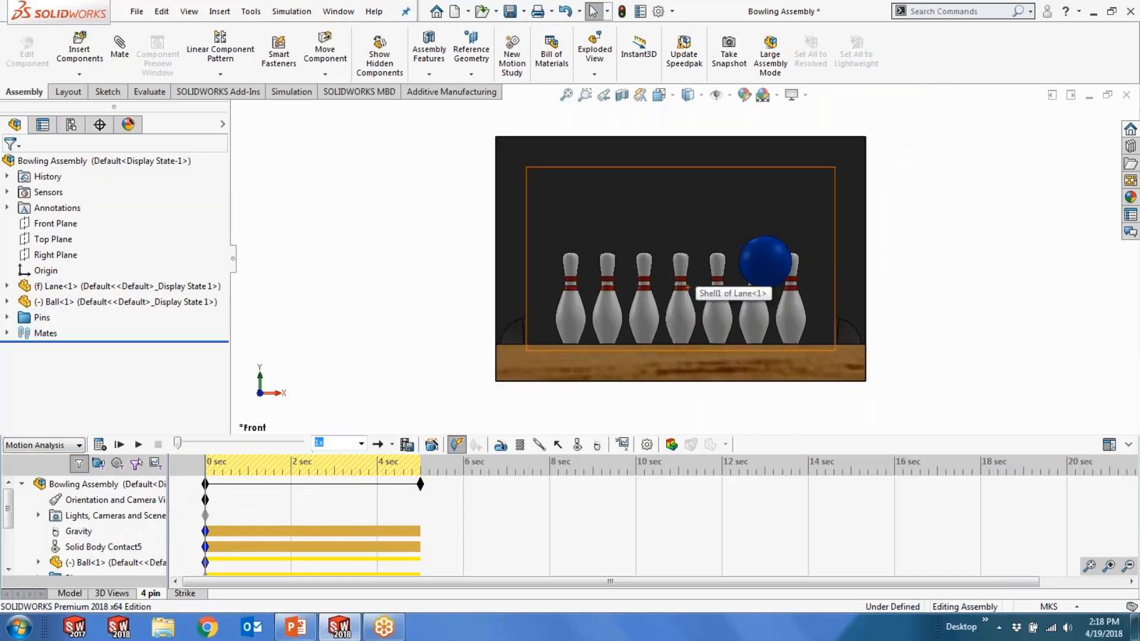
left_click(138, 445)
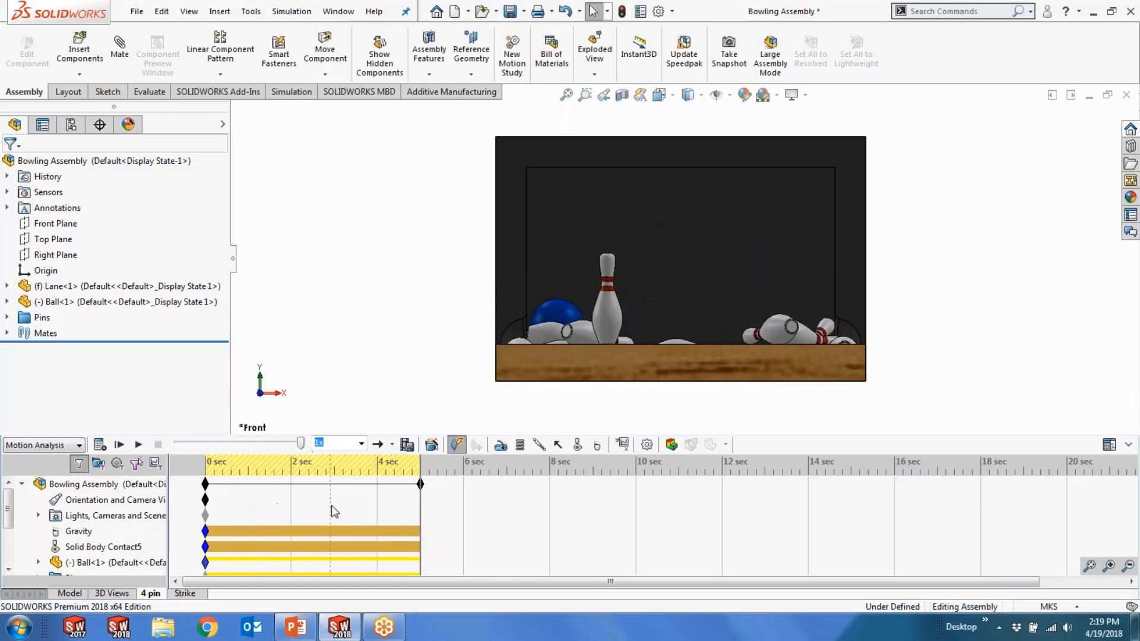
Move the study time to about 2.5 seconds and add a view key with an angled close-up of the ball and pins.
left_click(404, 500)
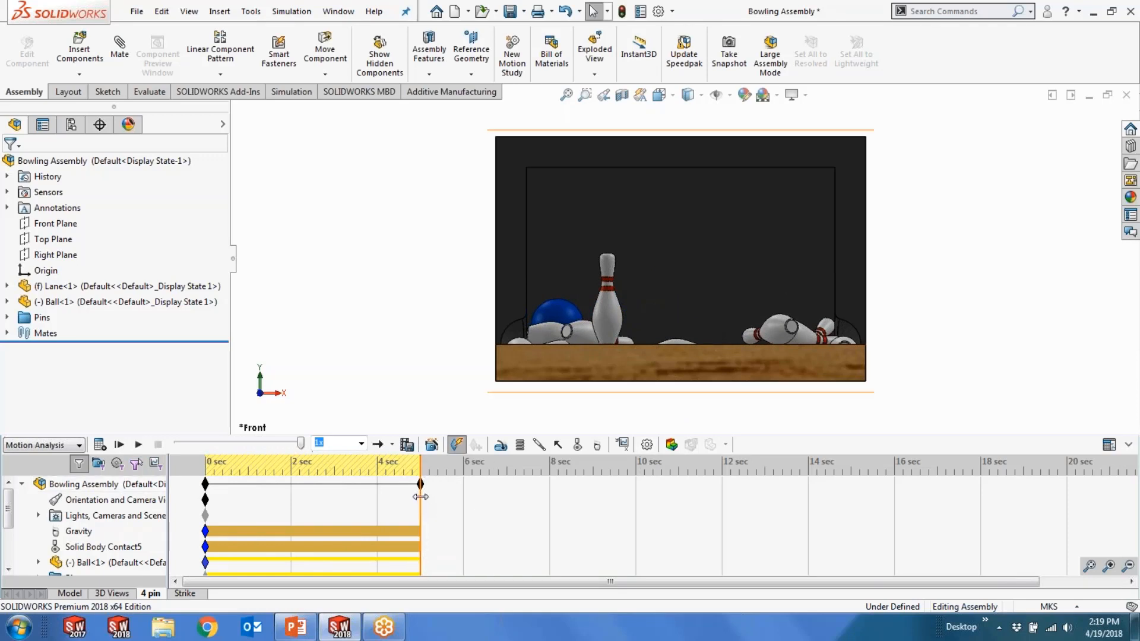
left_click(416, 500)
left_click_drag(416, 500, 312, 495)
scroll(716, 269, "up", 2)
middle_click_drag(716, 269, 705, 291)
scroll(917, 228, "down", 6)
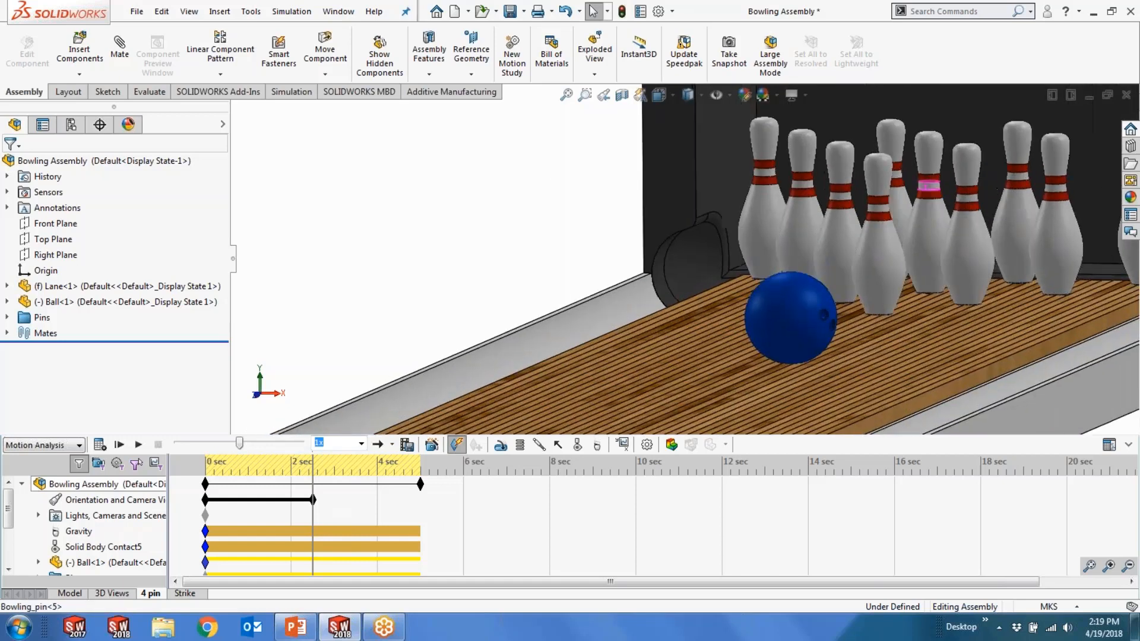
scroll(924, 207, "up", 4)
scroll(957, 226, "down", 4)
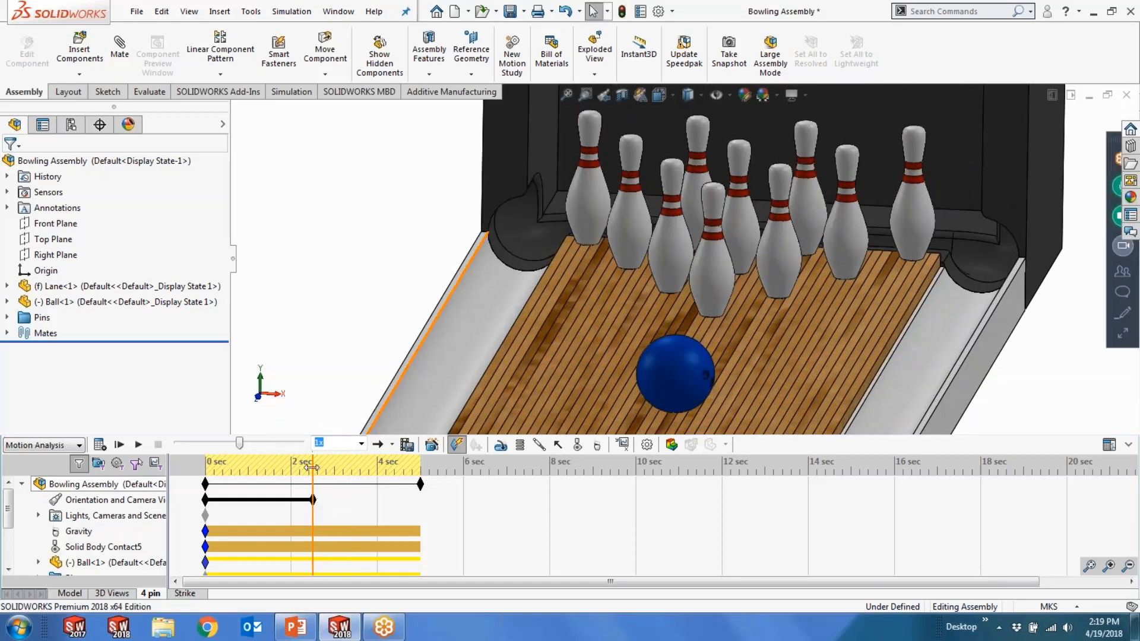
Advance the study time to about 2.6 seconds and add a view key looking down more steeply on the ball and pins.
left_click_drag(312, 468, 317, 469)
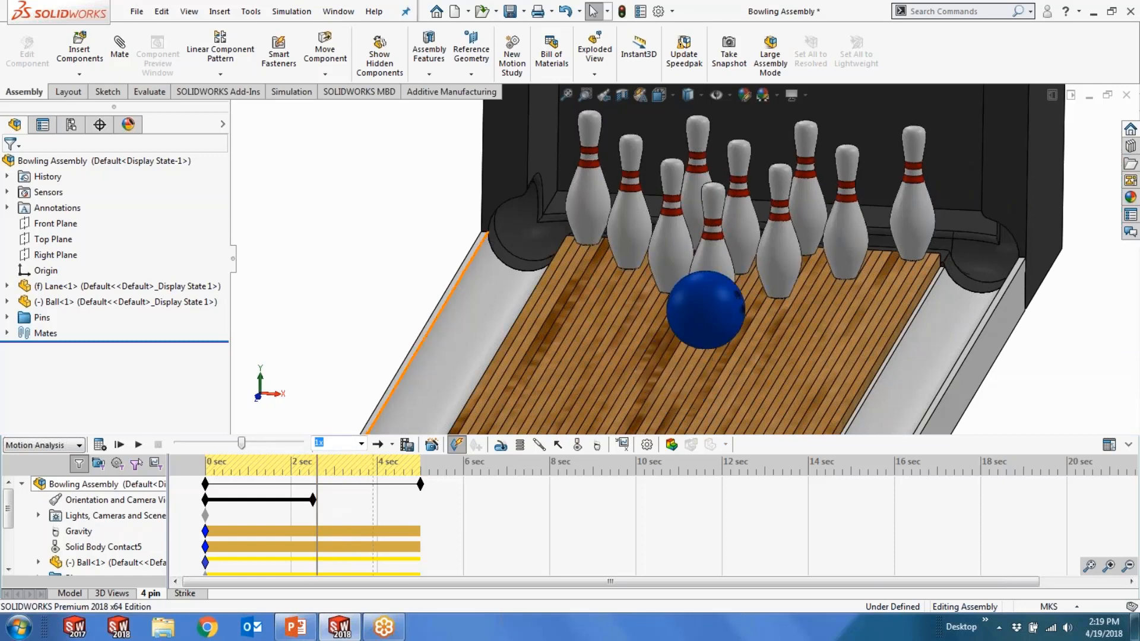
middle_click_drag(746, 277, 773, 363)
scroll(774, 330, "up", 1)
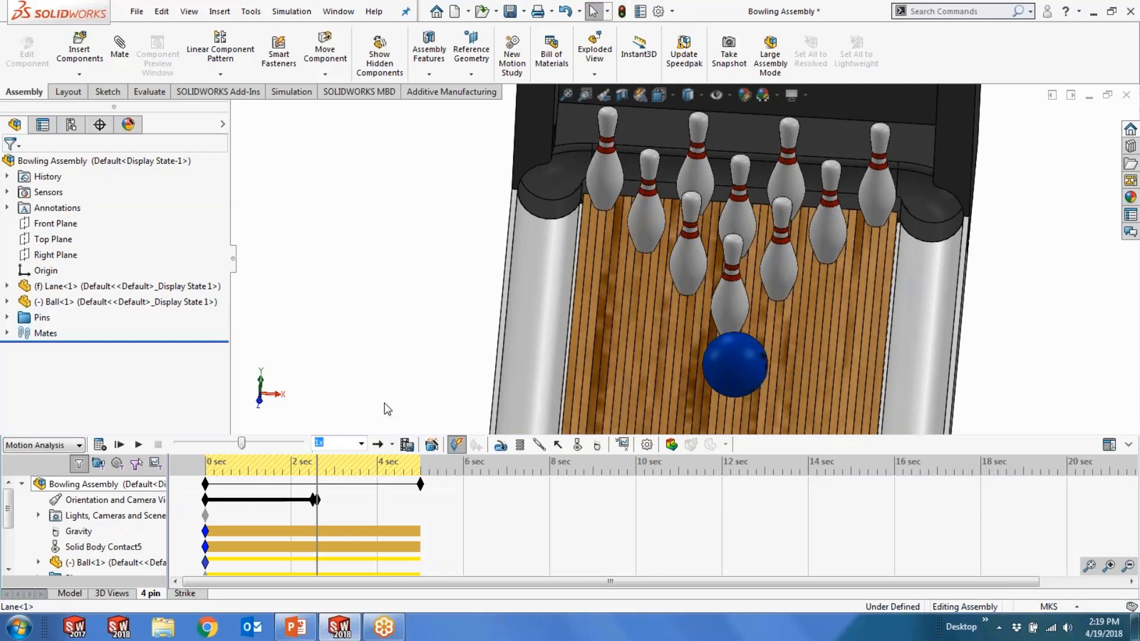
Open the Strike study and examine the linear and angular velocity settings of Initial Velocity2 without changing them.
left_click(185, 594)
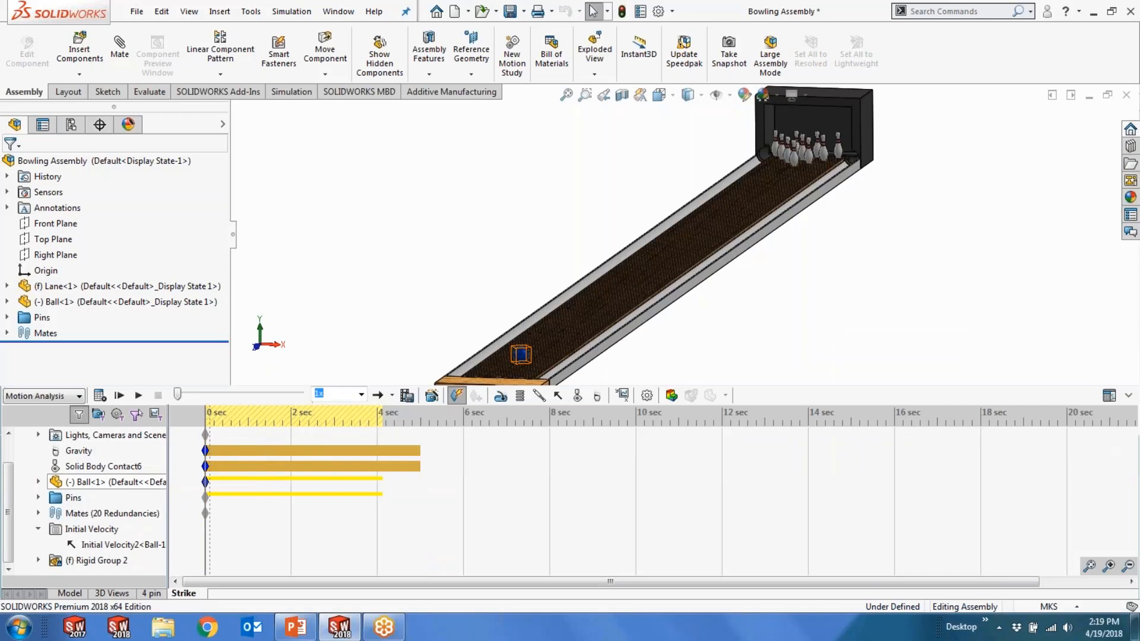
right_click(130, 545)
left_click(166, 467)
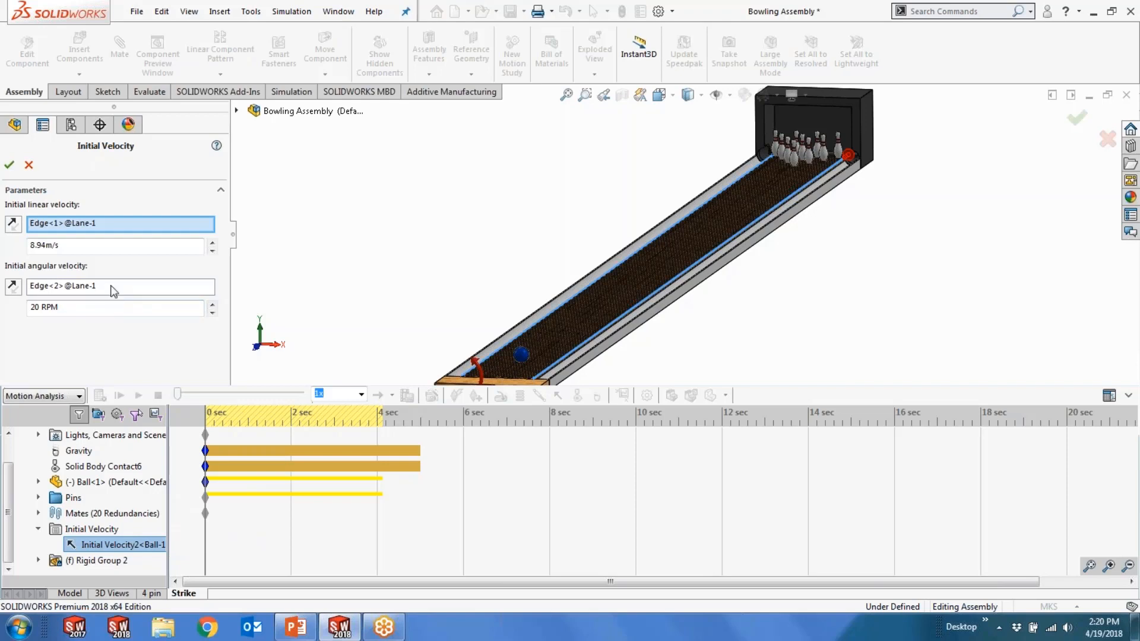
left_click(28, 166)
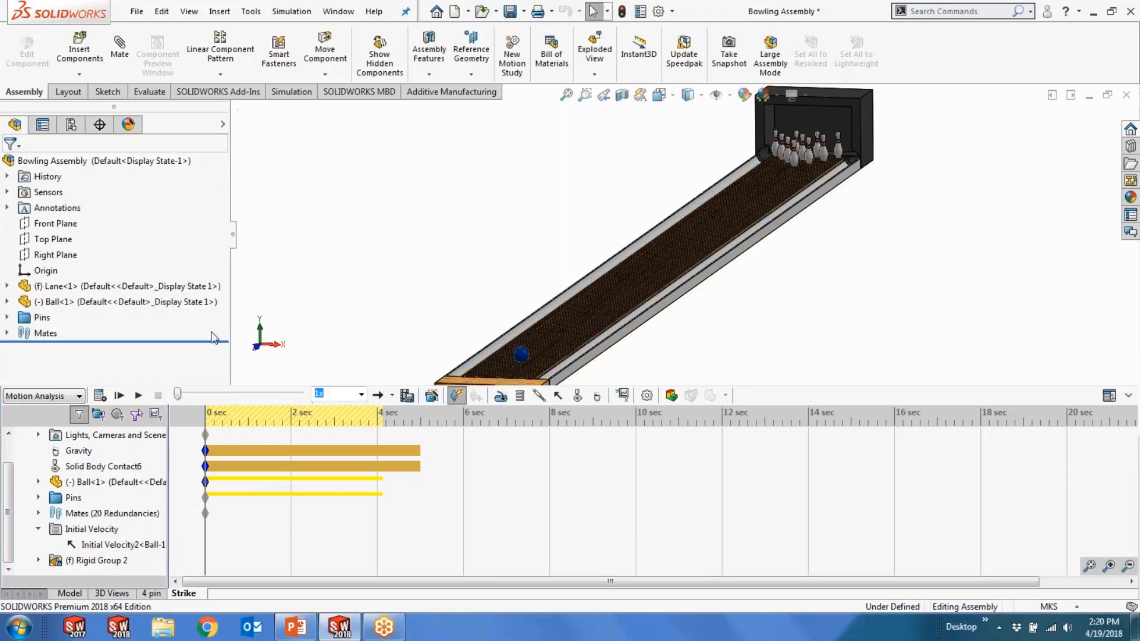
Play the Strike study, inspect its view keys and list the study types, keeping Motion Analysis.
left_click(137, 396)
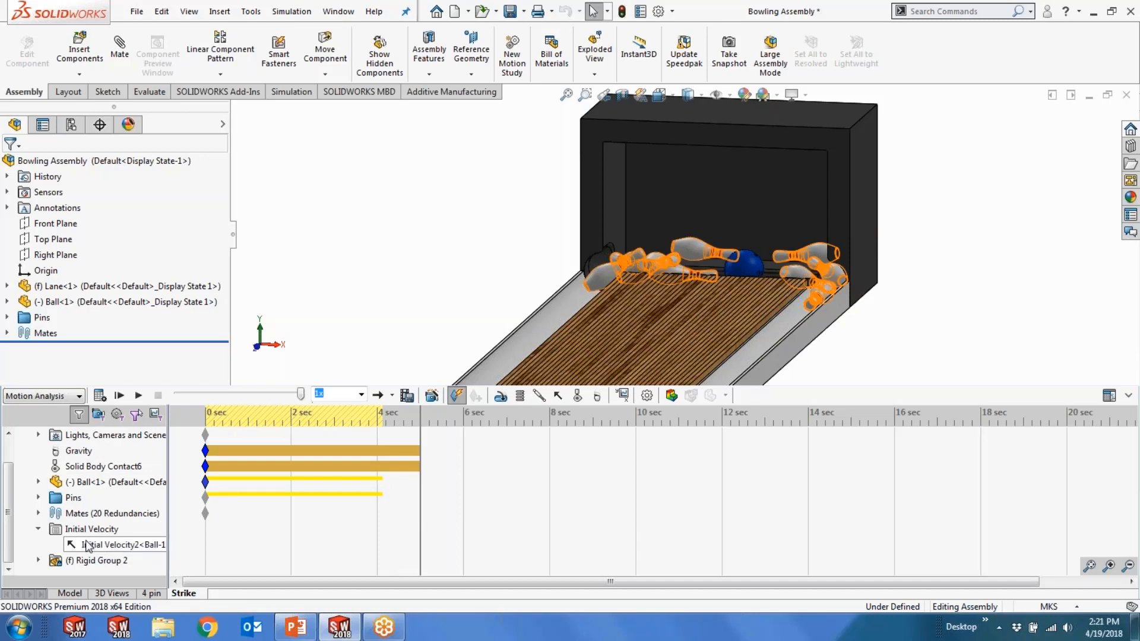
left_click_drag(9, 510, 9, 484)
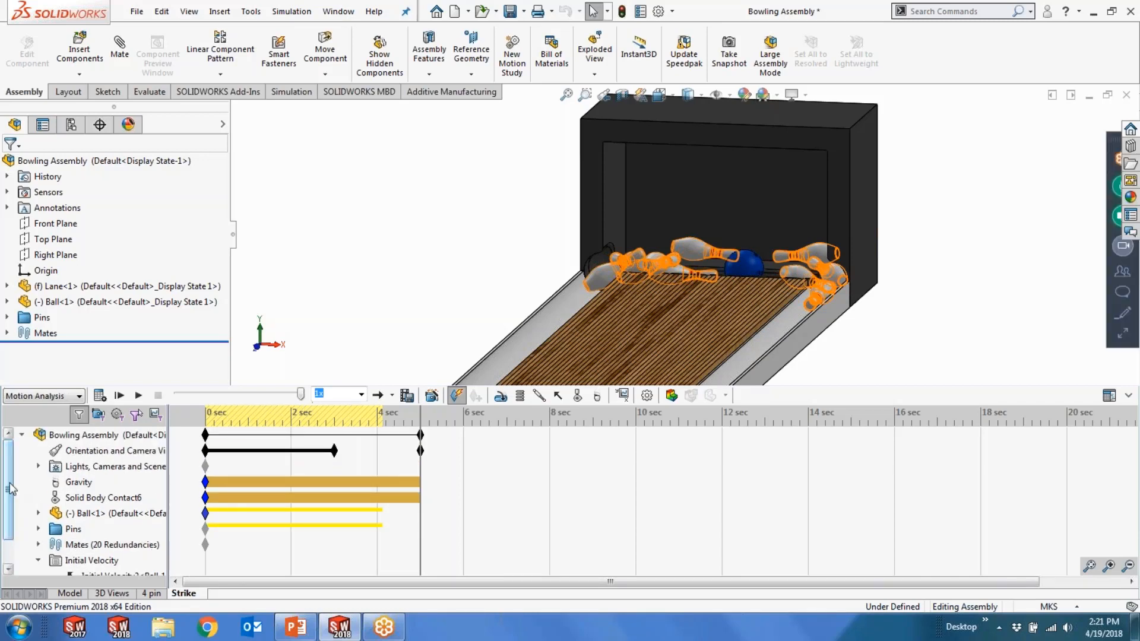
left_click(43, 396)
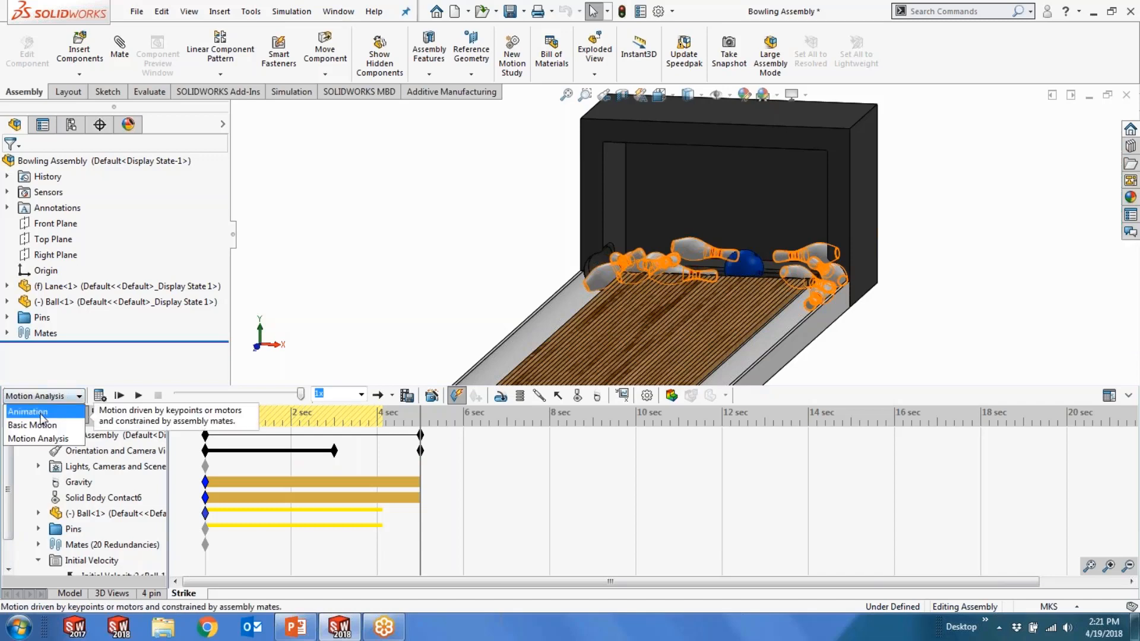
left_click(304, 330)
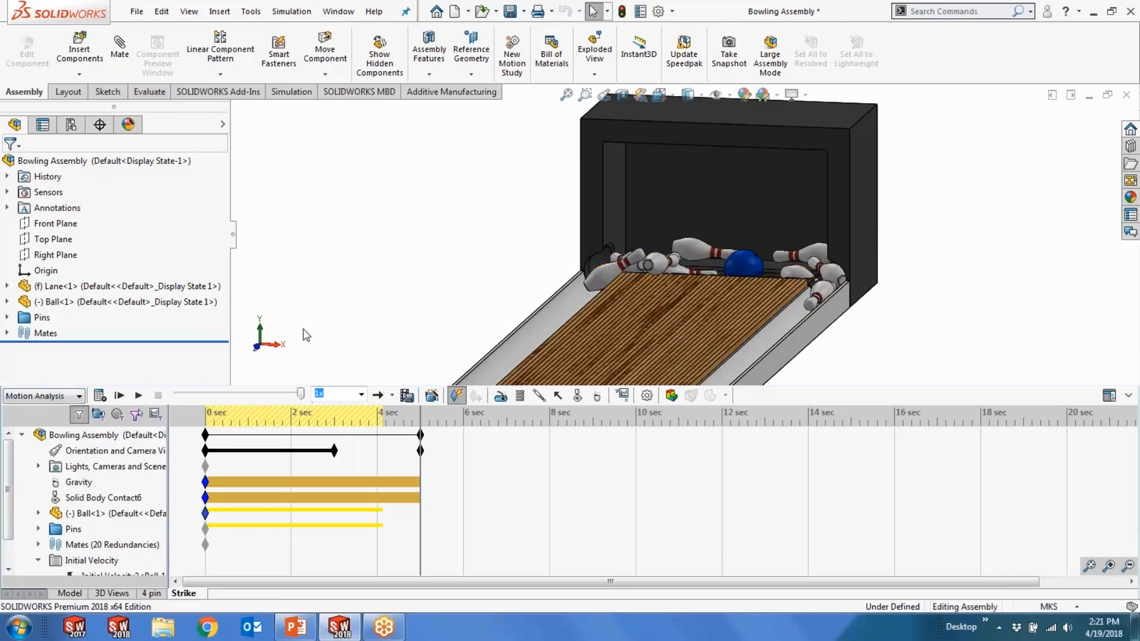